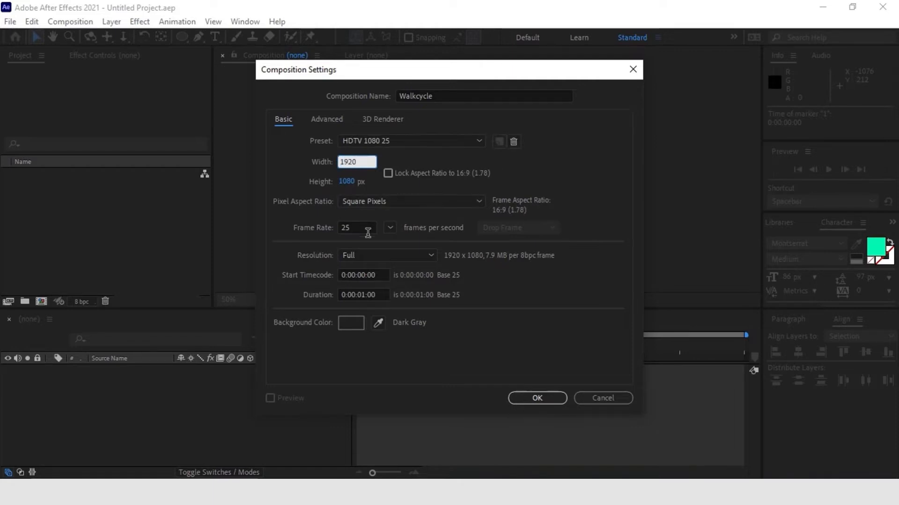
# Set the Walkcycle composition's duration to 0:00:01:15 and create the composition
pyautogui.moveTo(367, 295); pyautogui.dragTo(374, 295)
pyautogui.write('15')
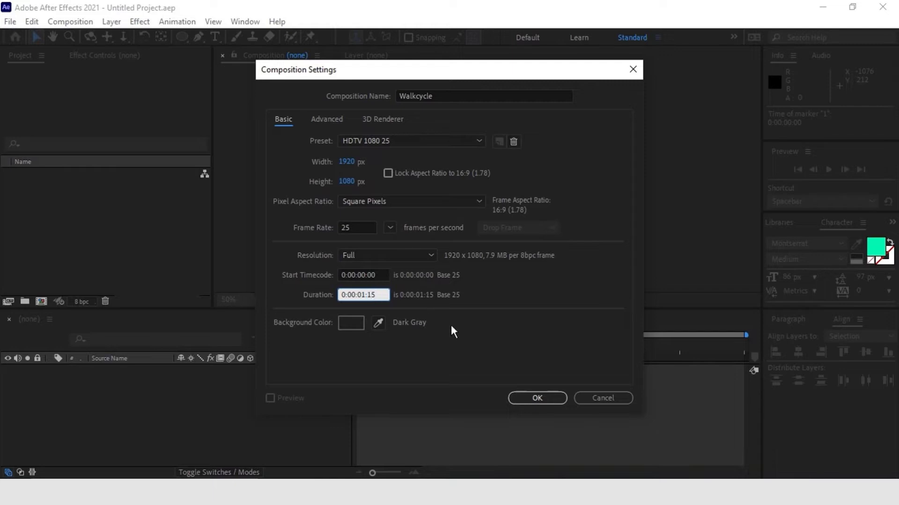
pyautogui.click(482, 330)
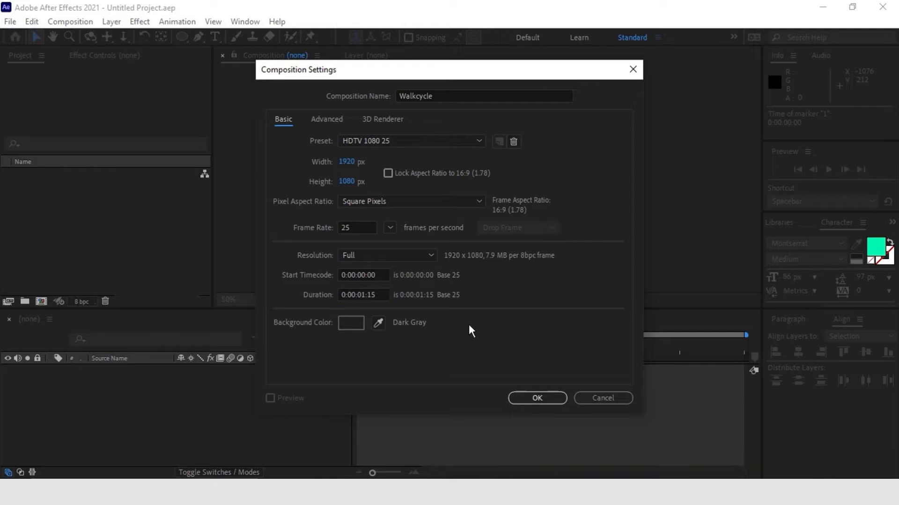
pyautogui.click(537, 399)
pyautogui.moveTo(358, 355)
pyautogui.mouseDown()
pyautogui.moveTo(568, 359)
pyautogui.moveTo(343, 346)
pyautogui.mouseUp()
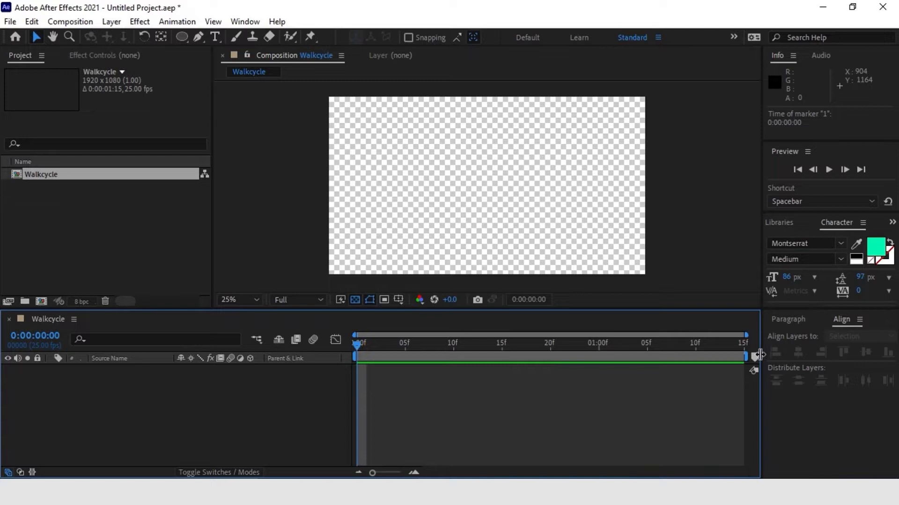
# Add composition markers commented "Contact" at frame 0 and "Down" at frame 5
pyautogui.moveTo(755, 357); pyautogui.dragTo(379, 373)
pyautogui.doubleClick(356, 357)
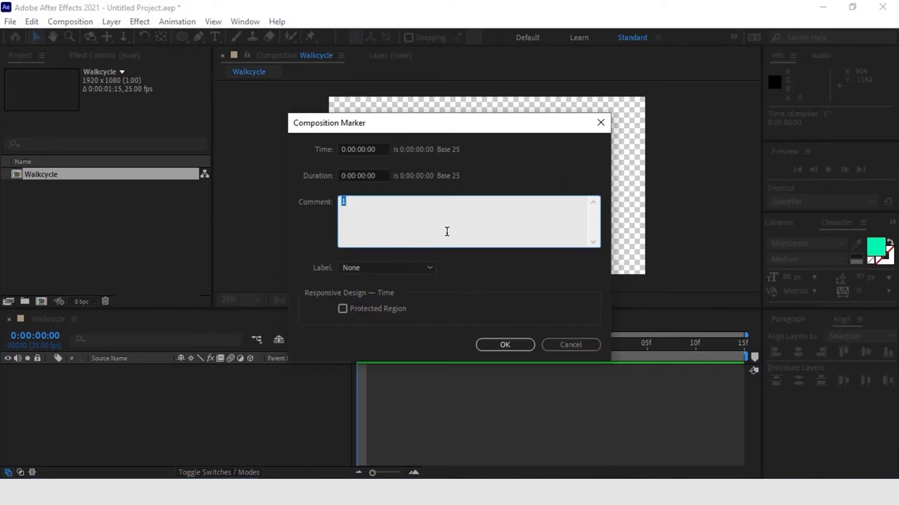
pyautogui.write('Contact')
pyautogui.click(487, 349)
pyautogui.moveTo(754, 357)
pyautogui.mouseDown()
pyautogui.moveTo(367, 363)
pyautogui.moveTo(404, 358)
pyautogui.mouseUp()
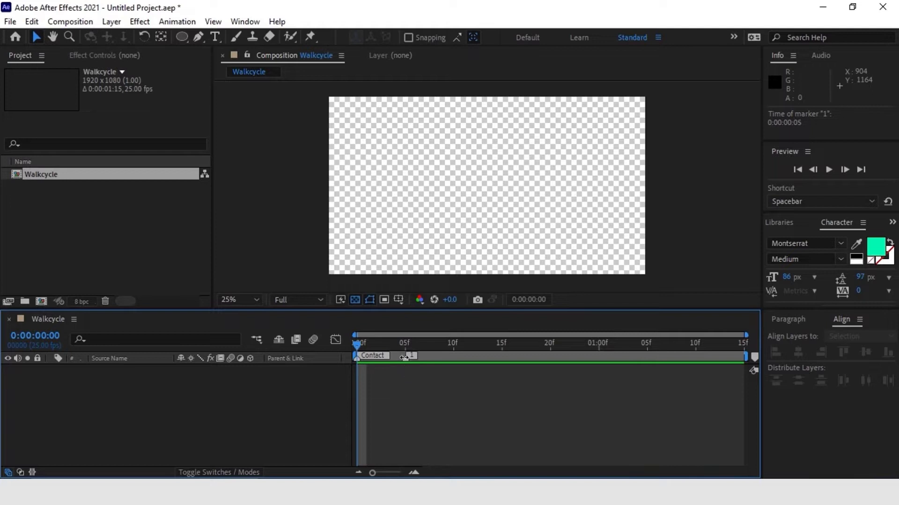
pyautogui.doubleClick(404, 357)
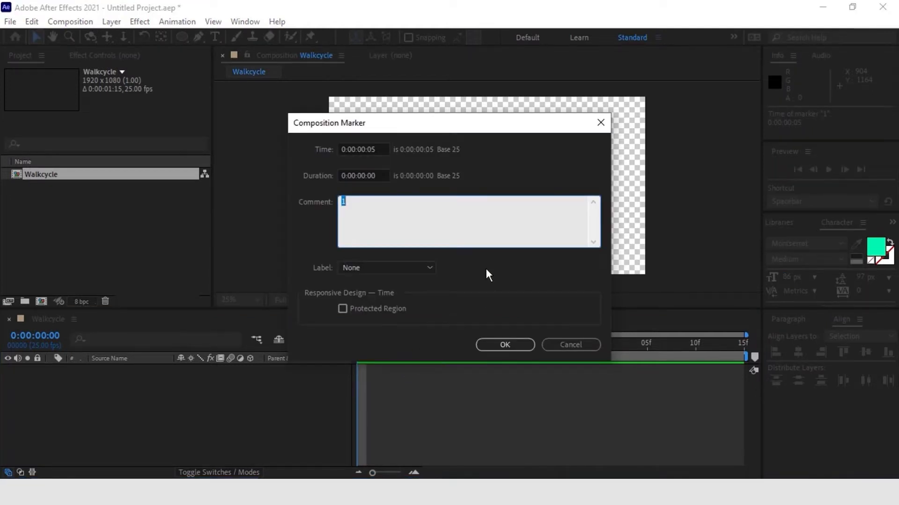
pyautogui.write('Down')
pyautogui.click(515, 350)
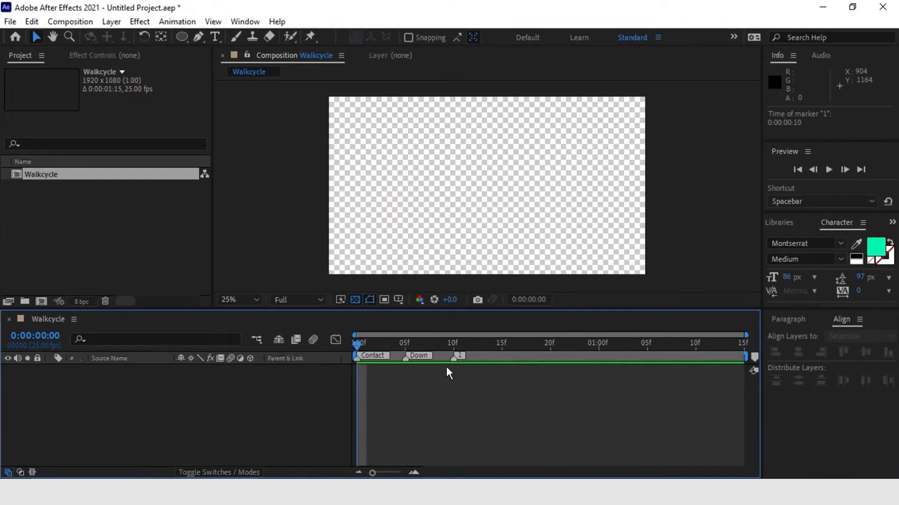
# Comment the composition marker at frame 10 "Pass" and add one commented "Up" at frame 15
pyautogui.doubleClick(457, 359)
pyautogui.write('Pass')
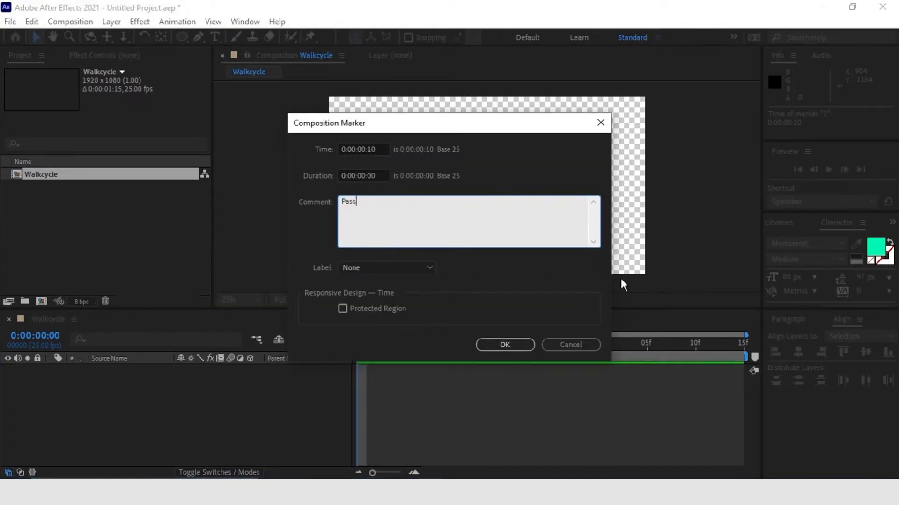
pyautogui.click(526, 344)
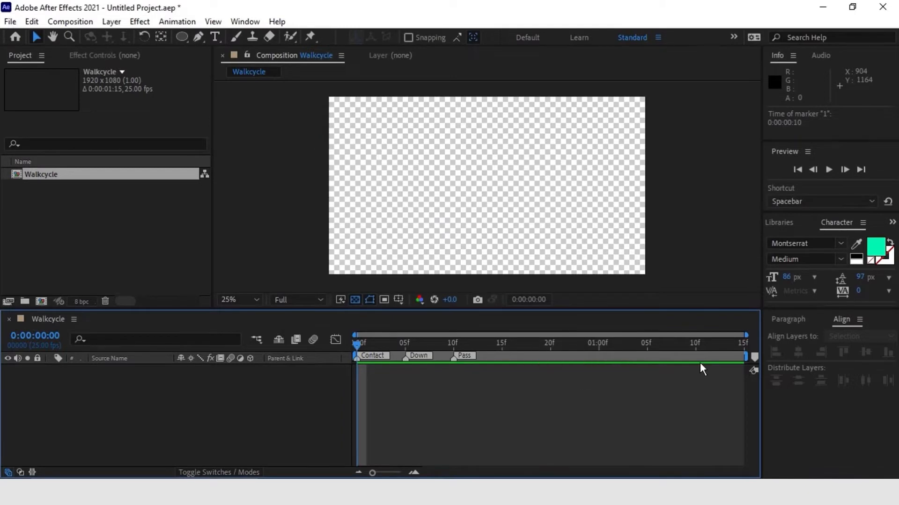
pyautogui.moveTo(600, 357); pyautogui.dragTo(501, 358)
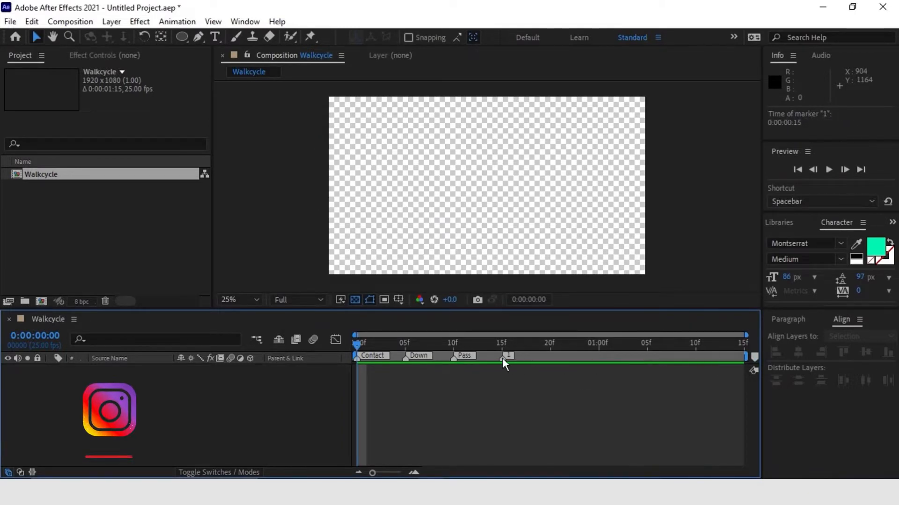
pyautogui.doubleClick(502, 358)
pyautogui.write('Up')
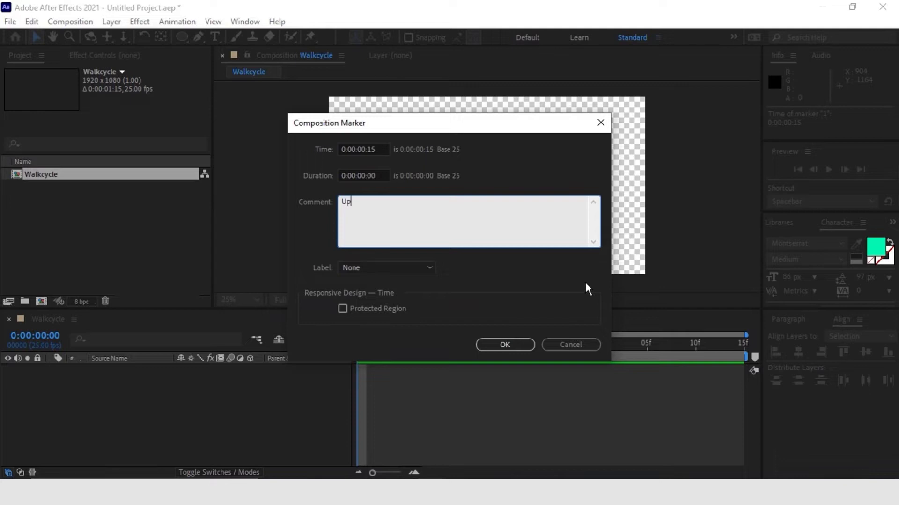
pyautogui.click(523, 344)
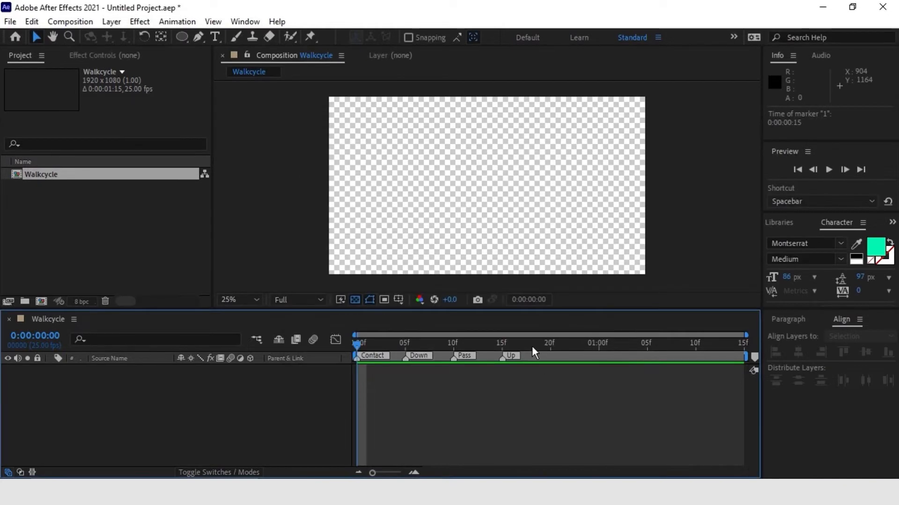
# Add composition markers commented "Contact" at frame 20 and "Down" at 0:00:01:00
pyautogui.moveTo(752, 360); pyautogui.dragTo(549, 361)
pyautogui.doubleClick(549, 358)
pyautogui.write('Contact')
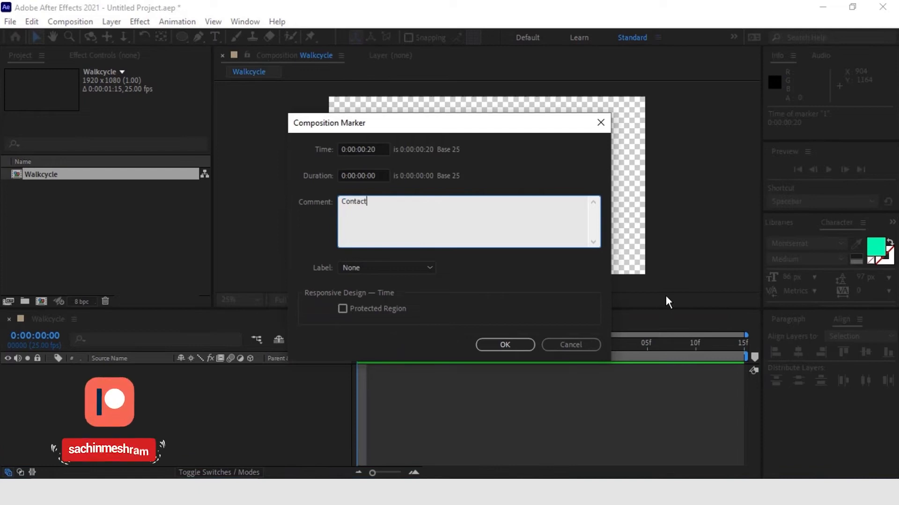
pyautogui.click(505, 345)
pyautogui.moveTo(750, 357); pyautogui.dragTo(600, 360)
pyautogui.doubleClick(600, 358)
pyautogui.write('Down')
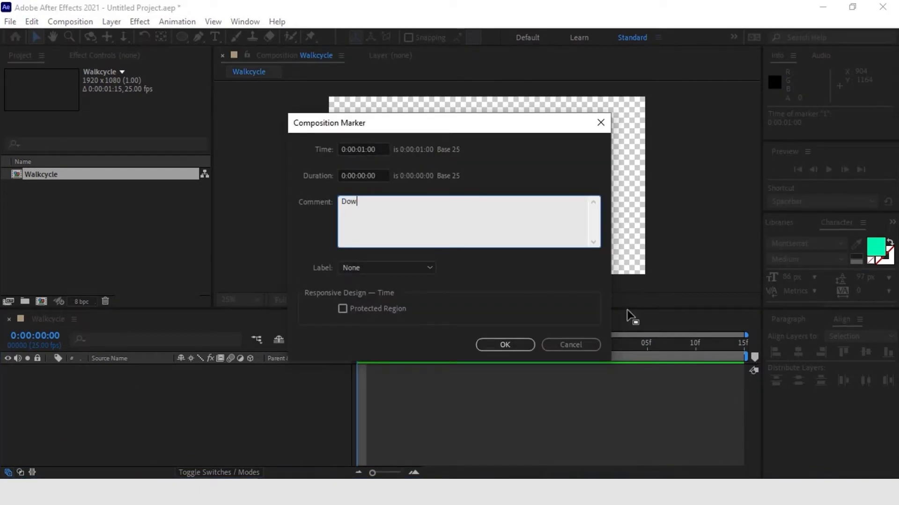
pyautogui.click(524, 345)
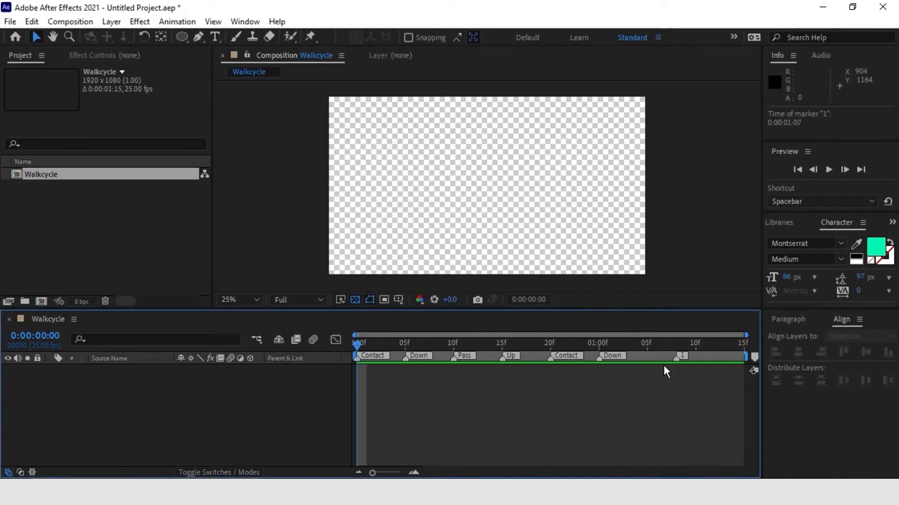
# Place composition markers commented "Pass" at 0:00:01:05 and "Up" at 0:00:01:10
pyautogui.doubleClick(651, 358)
pyautogui.write('Pass')
pyautogui.click(504, 343)
pyautogui.doubleClick(698, 357)
pyautogui.write('Up')
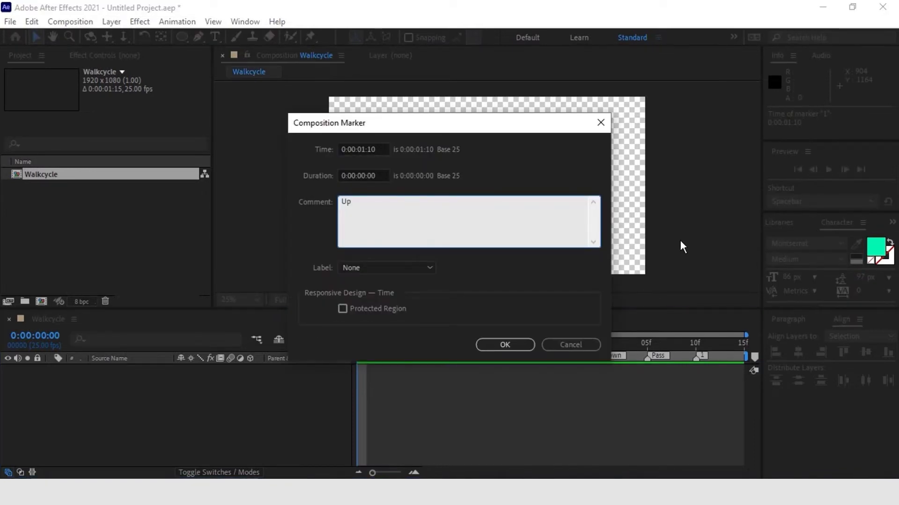
pyautogui.click(515, 346)
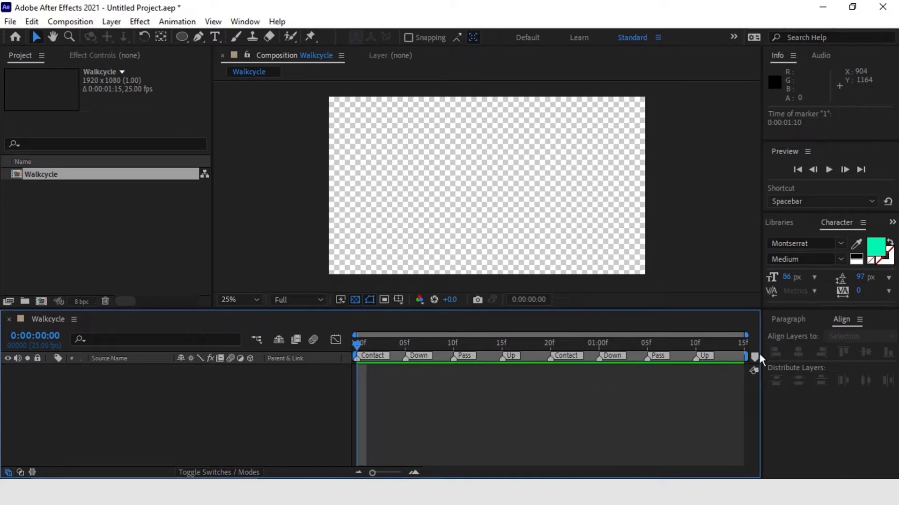
# Add a final composition marker commented "Contact" and move it to the end of the timeline at 0:00:01:15
pyautogui.moveTo(754, 356); pyautogui.dragTo(738, 357)
pyautogui.doubleClick(737, 356)
pyautogui.write('Contact')
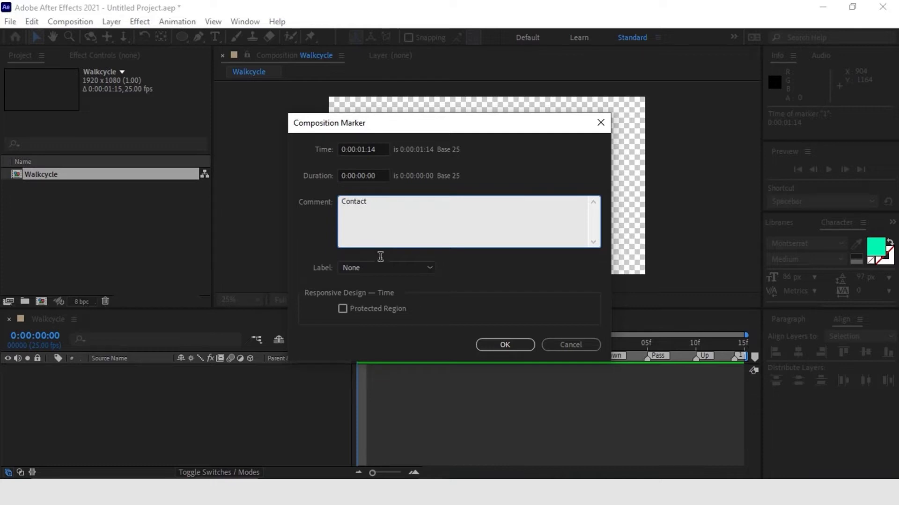
pyautogui.click(502, 347)
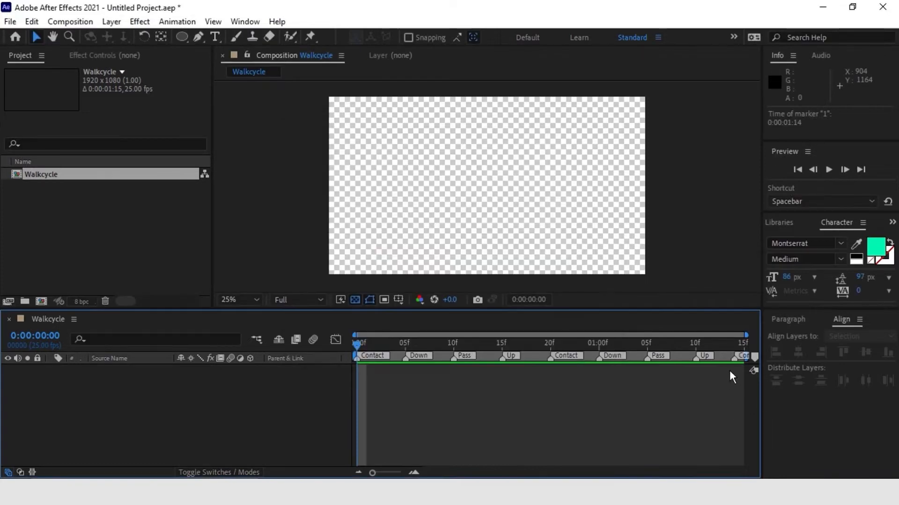
pyautogui.moveTo(734, 363); pyautogui.dragTo(744, 363)
# Create a full-frame pale lime green solid as the background and lock its layer
pyautogui.rightClick(302, 369)
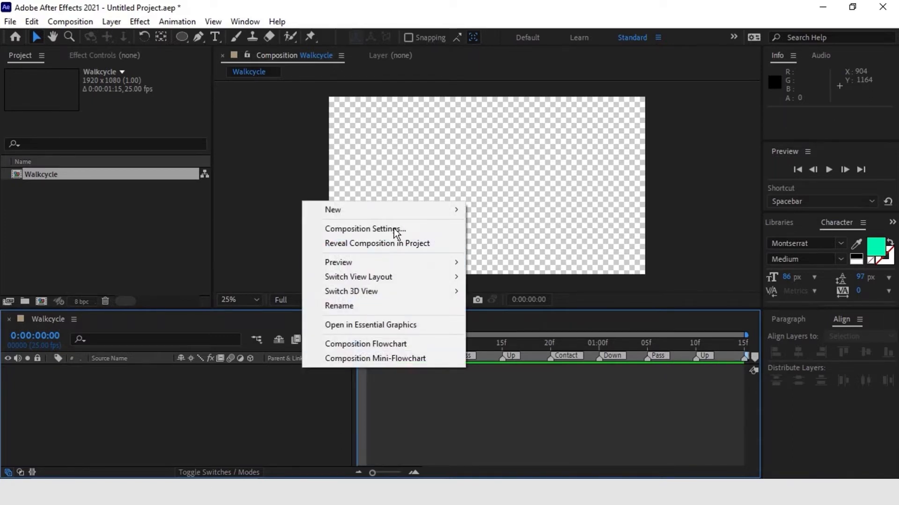
pyautogui.moveTo(388, 210)
pyautogui.click(511, 245)
pyautogui.click(442, 325)
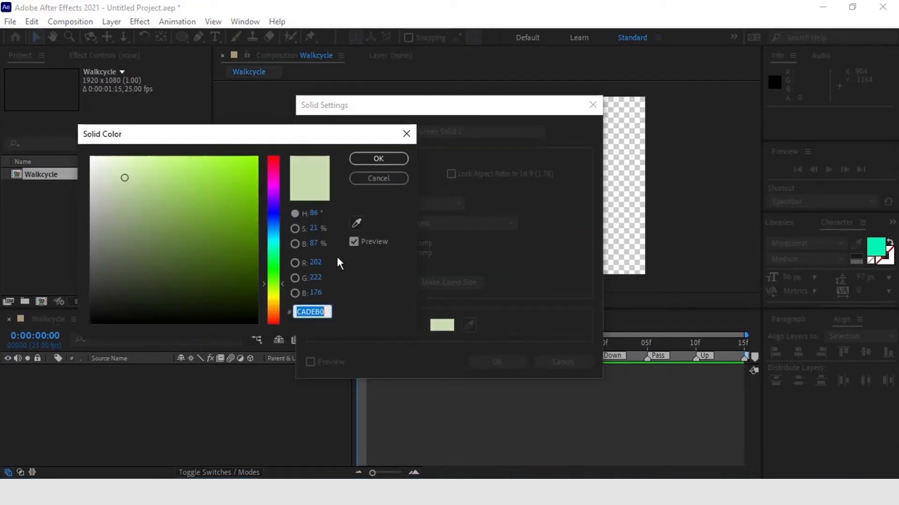
pyautogui.moveTo(135, 201)
pyautogui.mouseDown()
pyautogui.moveTo(132, 184)
pyautogui.moveTo(142, 182)
pyautogui.moveTo(127, 168)
pyautogui.mouseUp()
pyautogui.click(379, 159)
pyautogui.click(497, 361)
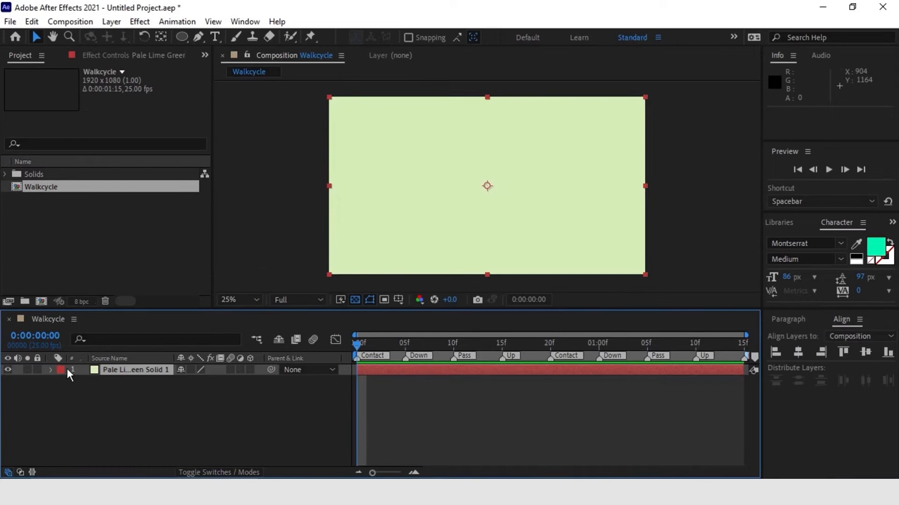
pyautogui.click(40, 371)
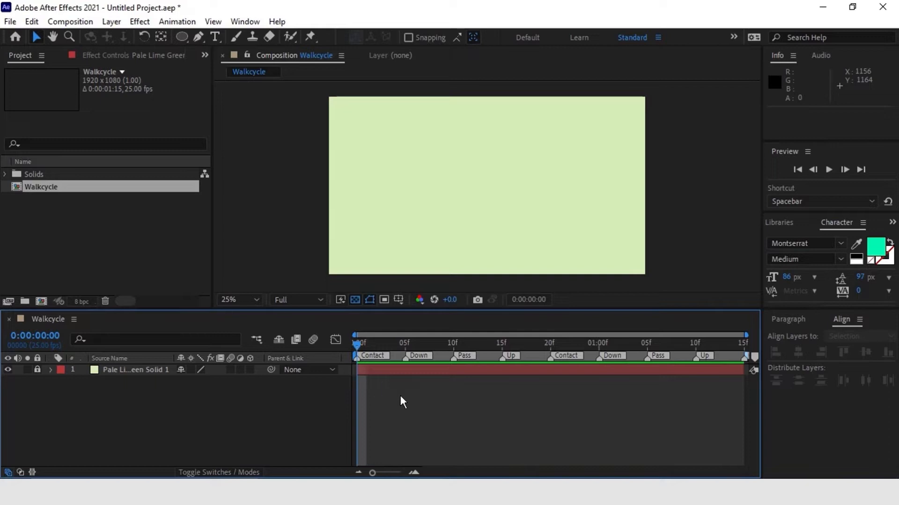
# Draw a circle about 56 px wide just above the composition's centre, with an orange fill and no stroke
pyautogui.click(182, 36)
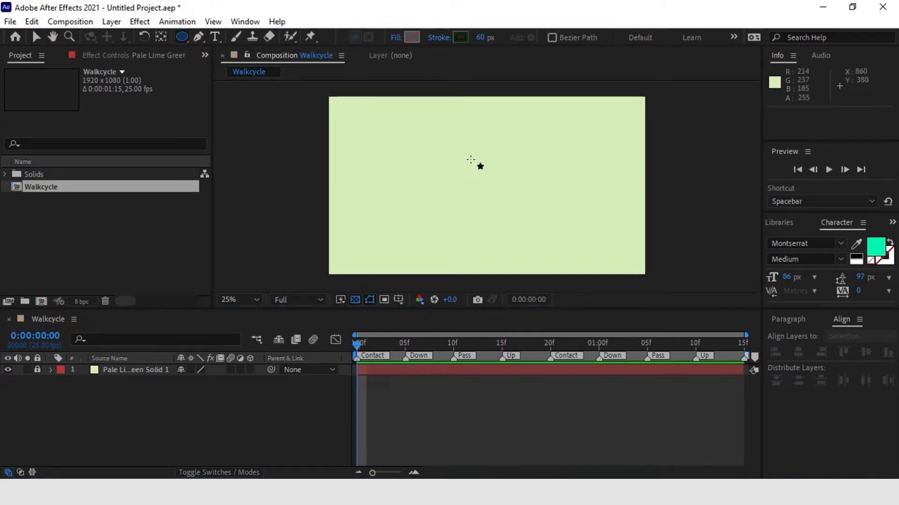
pyautogui.moveTo(466, 158)
pyautogui.mouseDown()
pyautogui.moveTo(499, 194)
pyautogui.moveTo(474, 166)
pyautogui.mouseUp()
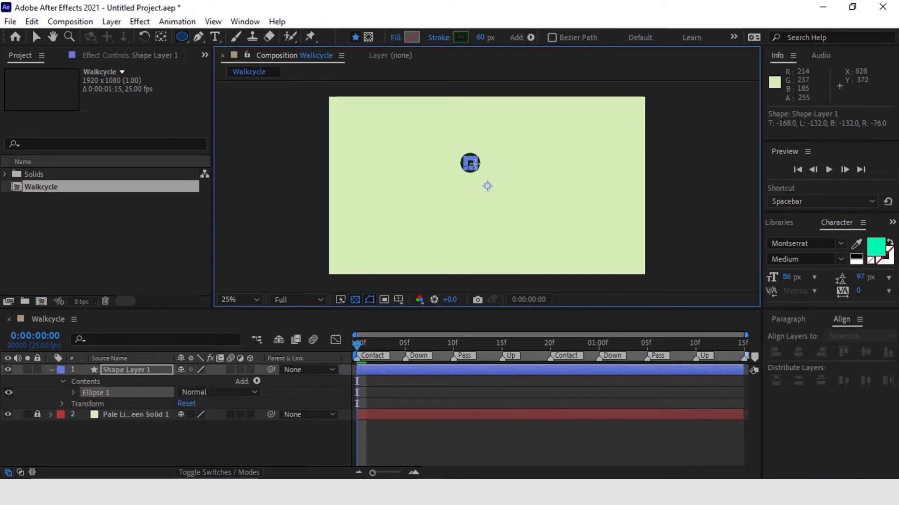
pyautogui.click(412, 35)
pyautogui.click(276, 268)
pyautogui.moveTo(276, 269); pyautogui.dragTo(277, 313)
pyautogui.click(201, 159)
pyautogui.click(367, 157)
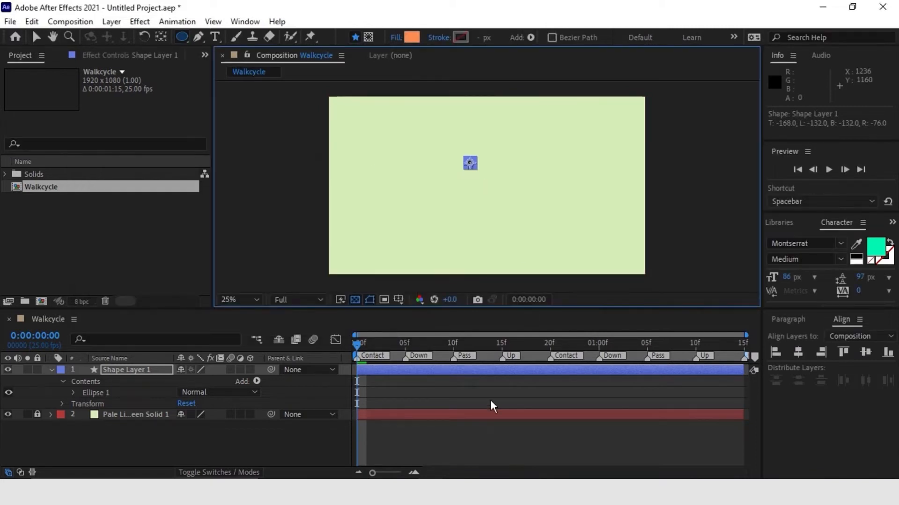
pyautogui.click(490, 399)
pyautogui.press('v')
# Draw a white circle about 248 px wide on a new shape layer and position it directly beneath the orange circle
pyautogui.click(183, 37)
pyautogui.moveTo(465, 186)
pyautogui.mouseDown()
pyautogui.moveTo(495, 225)
pyautogui.moveTo(507, 226)
pyautogui.mouseUp()
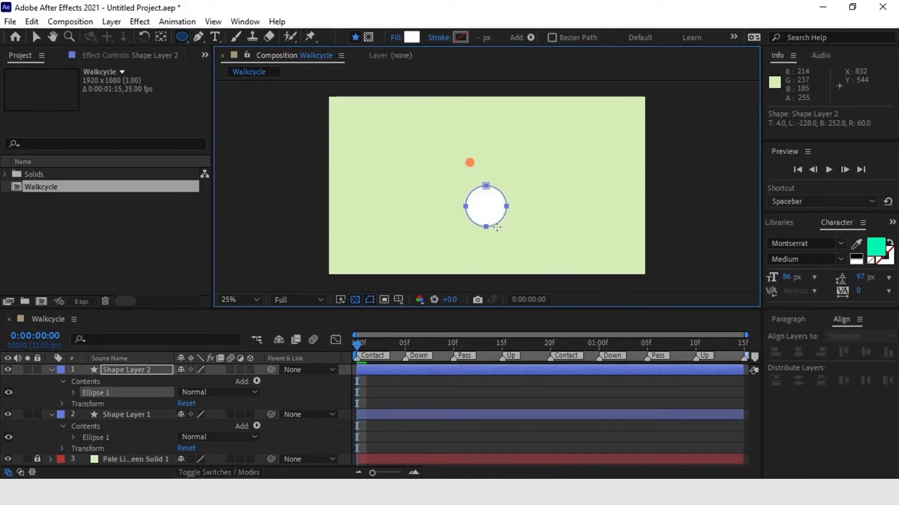
pyautogui.press('v')
pyautogui.moveTo(478, 198); pyautogui.dragTo(476, 191)
# Reshape the white circle's path into a semicircle by deleting its lowest point and flattening the lower edge
pyautogui.click(73, 392)
pyautogui.click(98, 403)
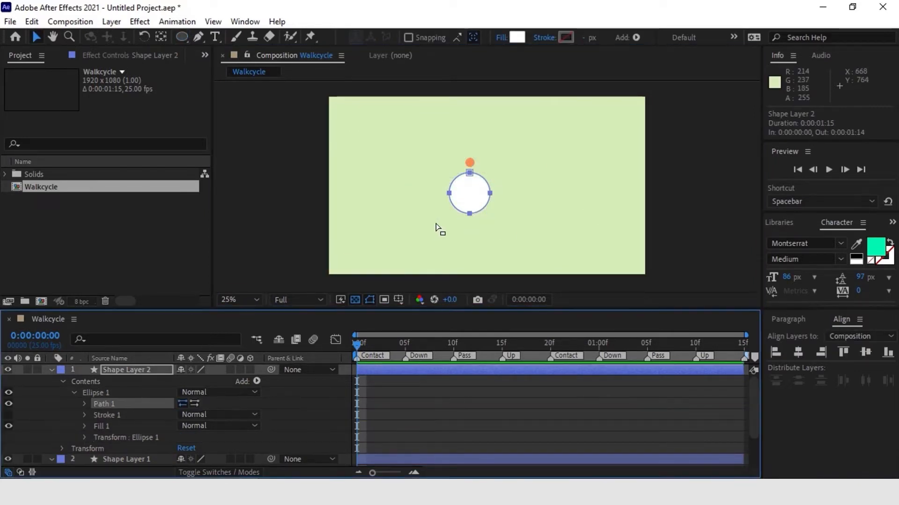
pyautogui.click(198, 37)
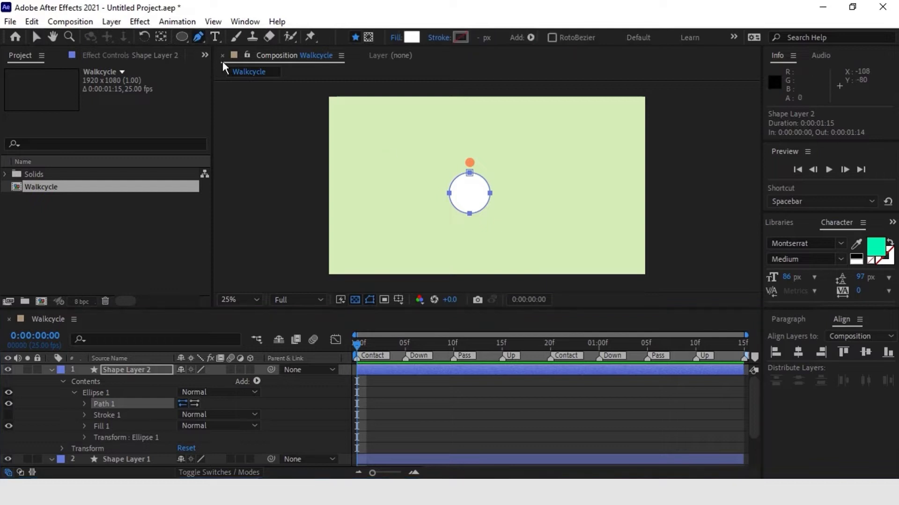
pyautogui.click(469, 213)
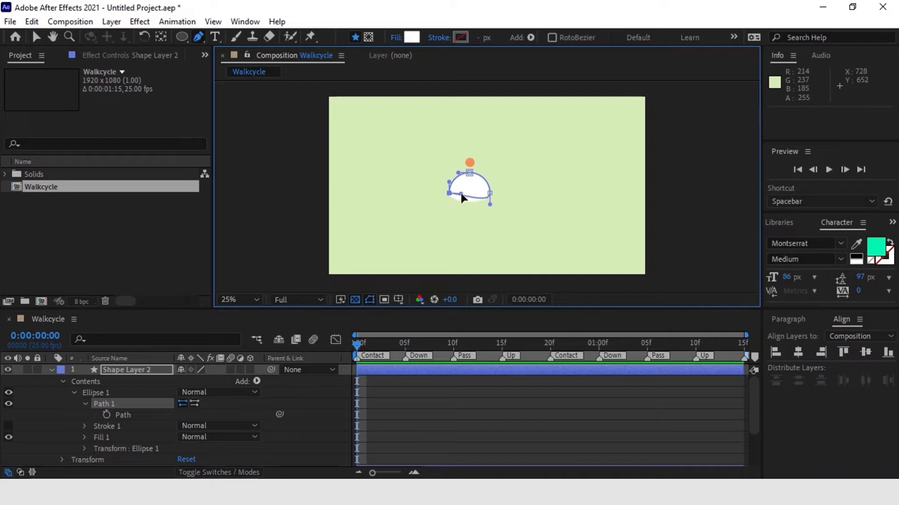
pyautogui.moveTo(489, 205)
pyautogui.mouseDown()
pyautogui.moveTo(478, 193)
pyautogui.moveTo(498, 239)
pyautogui.mouseUp()
# Add a circle about 192 px wide to the semicircle's layer, fill it dark green and centre it over the semicircle
pyautogui.click(374, 400)
pyautogui.click(63, 381)
pyautogui.click(126, 370)
pyautogui.click(182, 37)
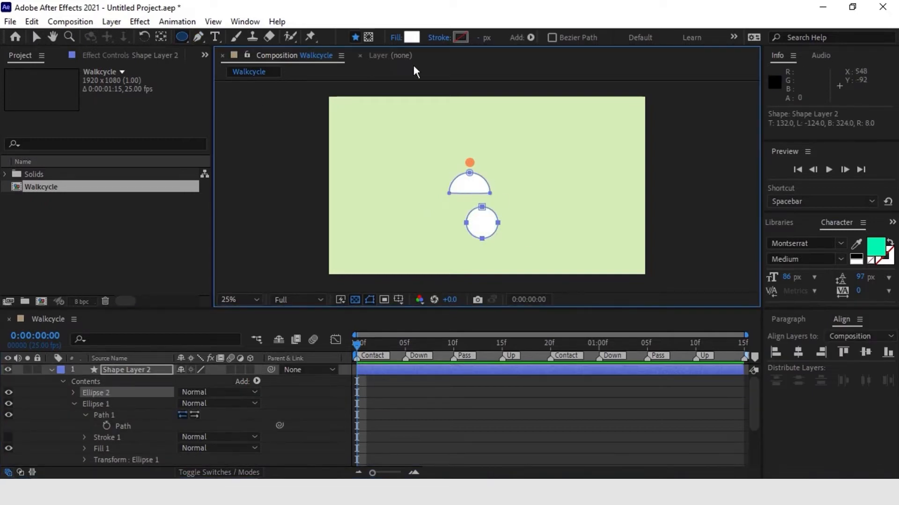
pyautogui.click(412, 37)
pyautogui.click(274, 253)
pyautogui.click(253, 293)
pyautogui.press('Return')
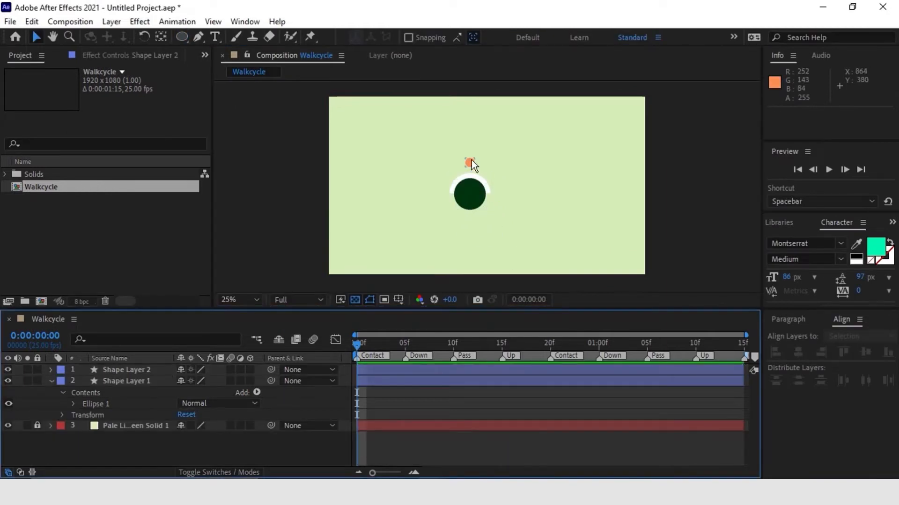
# Set the orange circle's ellipse path size to 78 by 78
pyautogui.click(471, 160)
pyautogui.press('.')
pyautogui.click(74, 403)
pyautogui.click(74, 403)
pyautogui.click(87, 415)
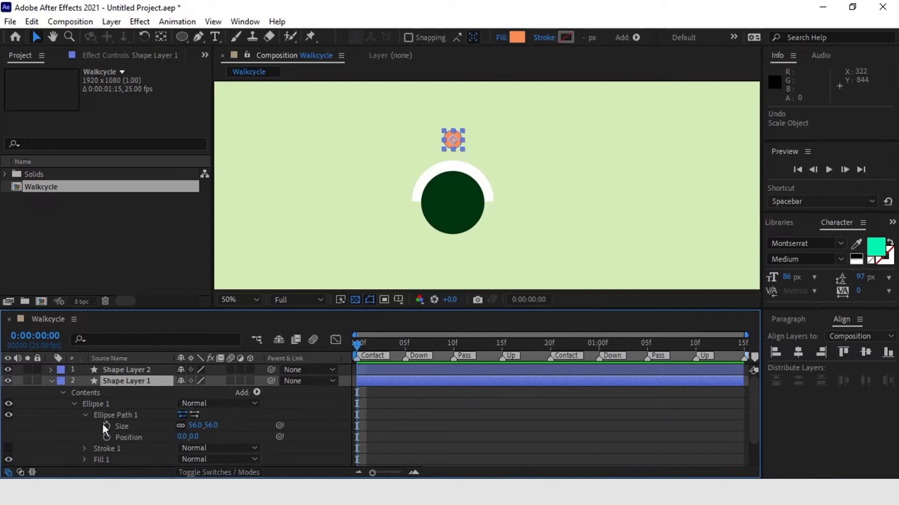
pyautogui.moveTo(196, 425); pyautogui.dragTo(206, 426)
pyautogui.click(492, 406)
pyautogui.press(',')
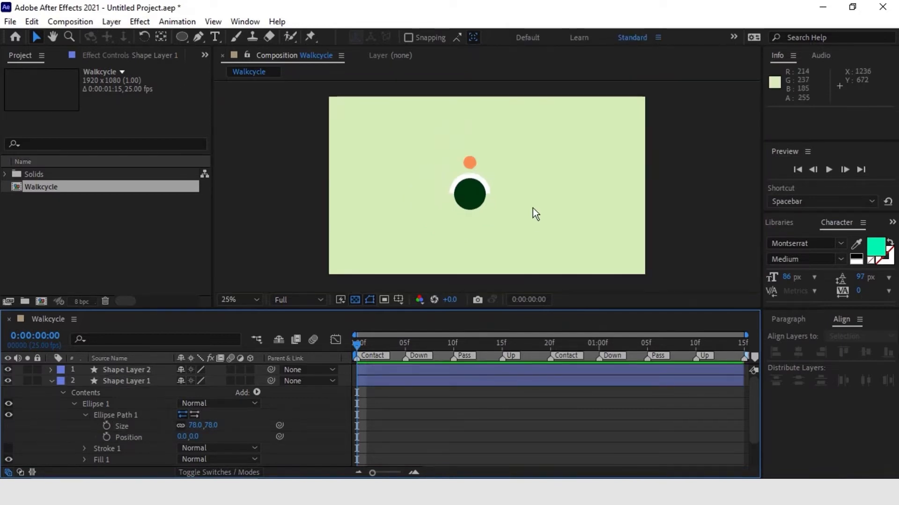
# Rename the orange circle's layer to Head and the layer with the semicircle and green circle to Body
pyautogui.click(52, 381)
pyautogui.click(113, 370)
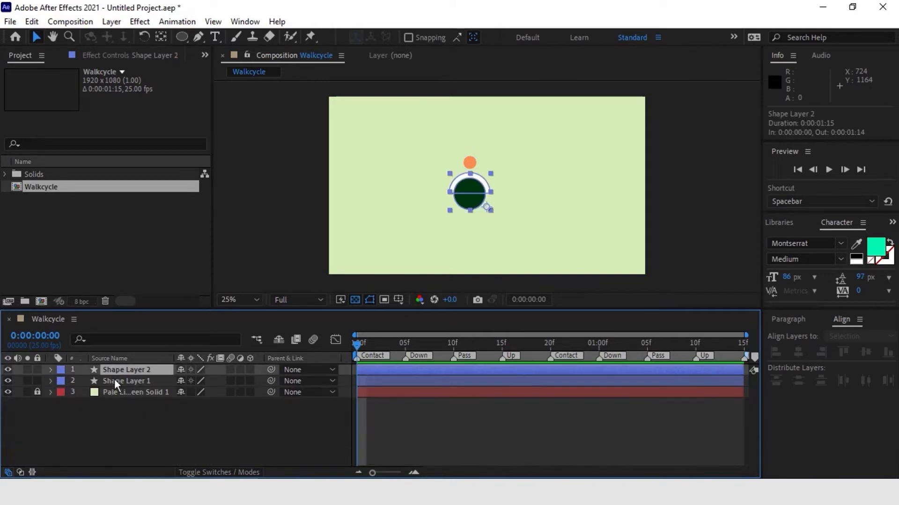
pyautogui.click(114, 381)
pyautogui.press('Return')
pyautogui.write('Head')
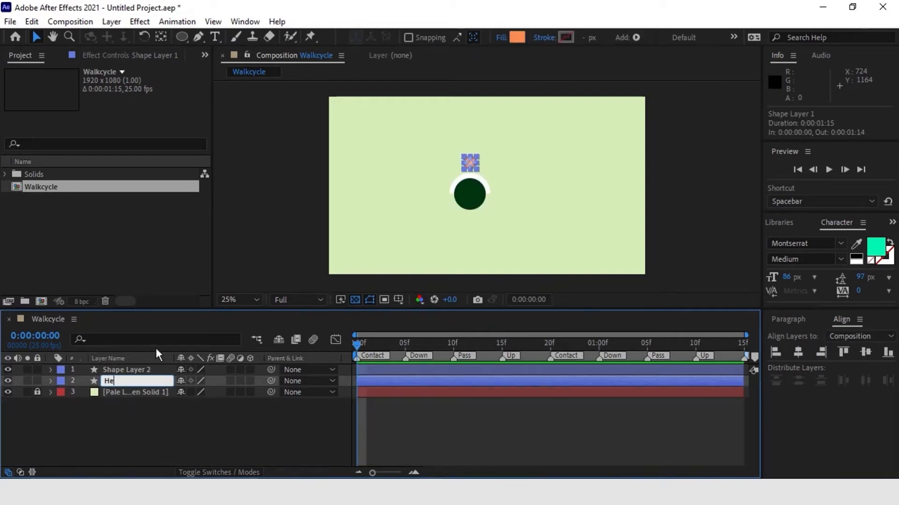
pyautogui.click(137, 369)
pyautogui.press('Return')
pyautogui.write('Body')
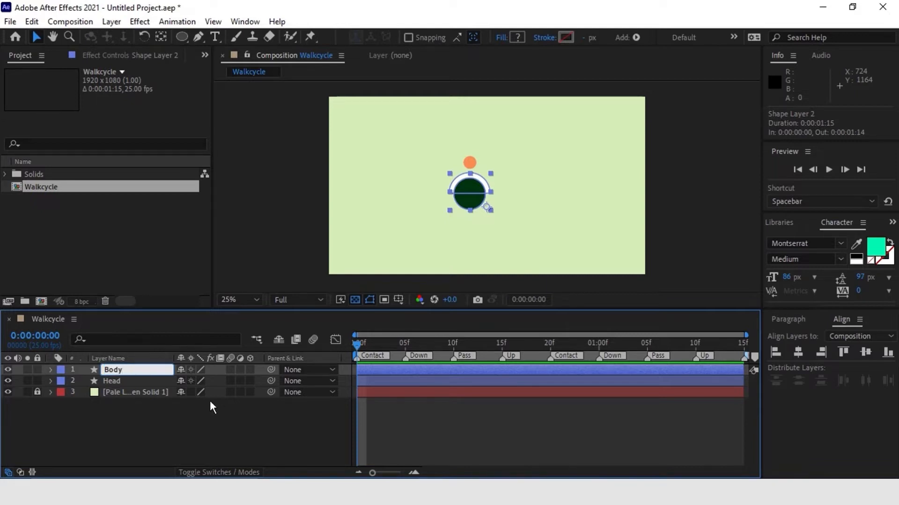
pyautogui.click(209, 401)
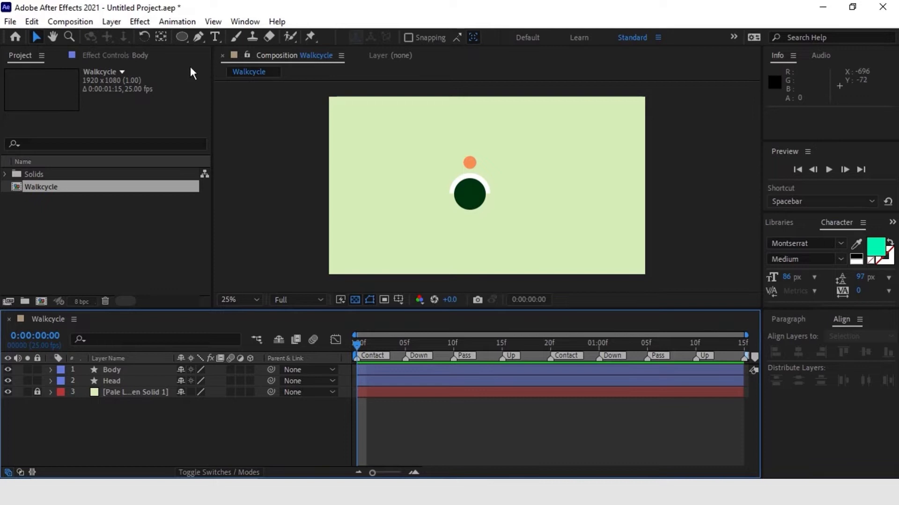
# Move the Body and Head layers together straight up by 160 px
pyautogui.moveTo(421, 403); pyautogui.dragTo(591, 370)
pyautogui.hotkey('shift', 'Up')
pyautogui.hotkey('shift', 'Up')
pyautogui.hotkey('shift', 'Up')
pyautogui.hotkey('shift', 'Up')
pyautogui.hotkey('shift', 'Up')
pyautogui.hotkey('shift', 'Up')
pyautogui.hotkey('shift', 'Up')
pyautogui.hotkey('shift', 'Up')
pyautogui.hotkey('shift', 'Up')
pyautogui.hotkey('shift', 'Up')
pyautogui.hotkey('shift', 'Up')
pyautogui.hotkey('shift', 'Up')
pyautogui.hotkey('shift', 'Up')
pyautogui.hotkey('shift', 'Up')
pyautogui.hotkey('shift', 'Up')
pyautogui.hotkey('shift', 'Up')
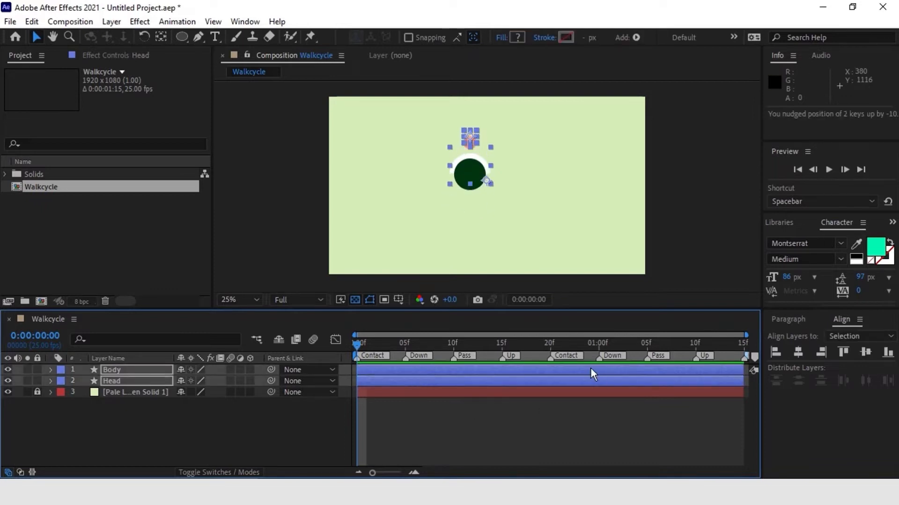
pyautogui.click(511, 455)
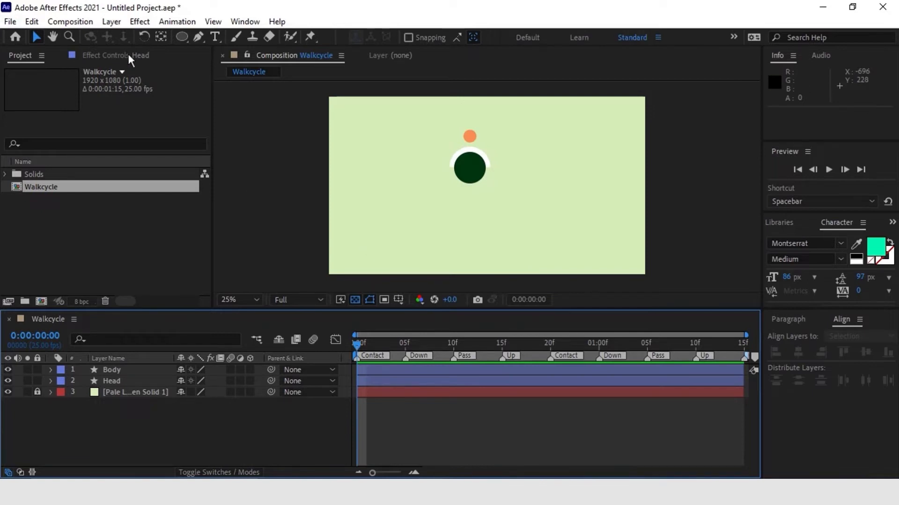
# Turn off snapping to guides and, with rulers shown, place a horizontal guide at position 884 below the character
pyautogui.click(214, 24)
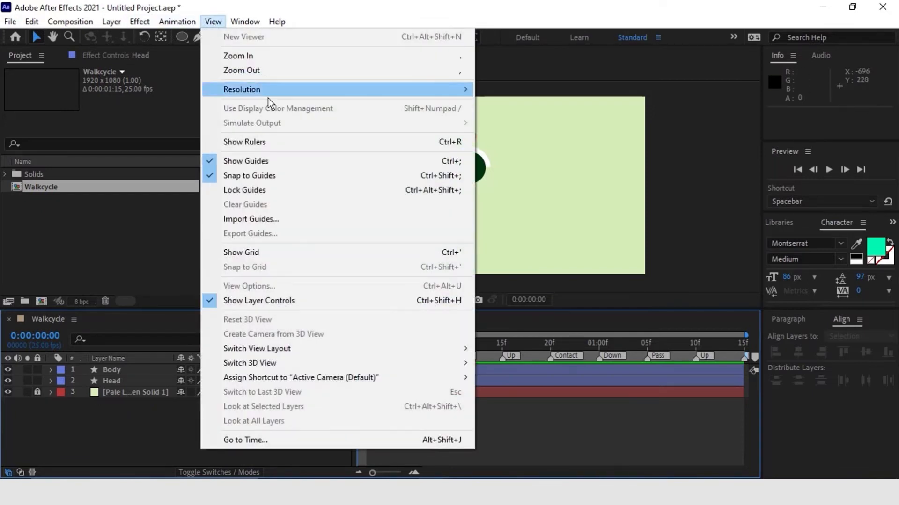
pyautogui.click(210, 178)
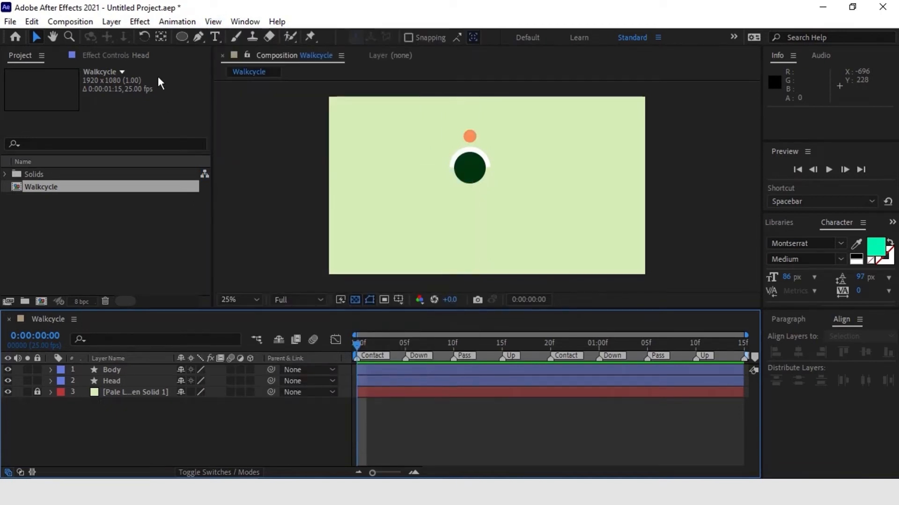
pyautogui.click(213, 21)
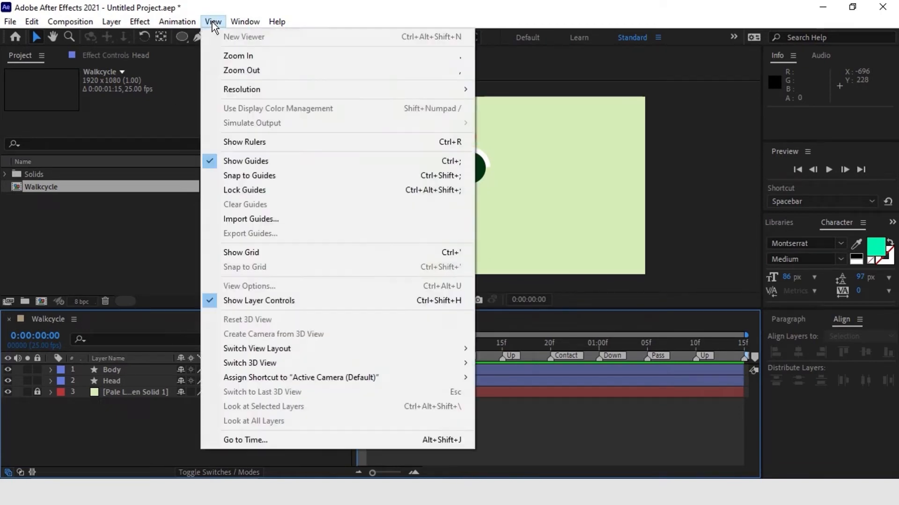
pyautogui.click(217, 144)
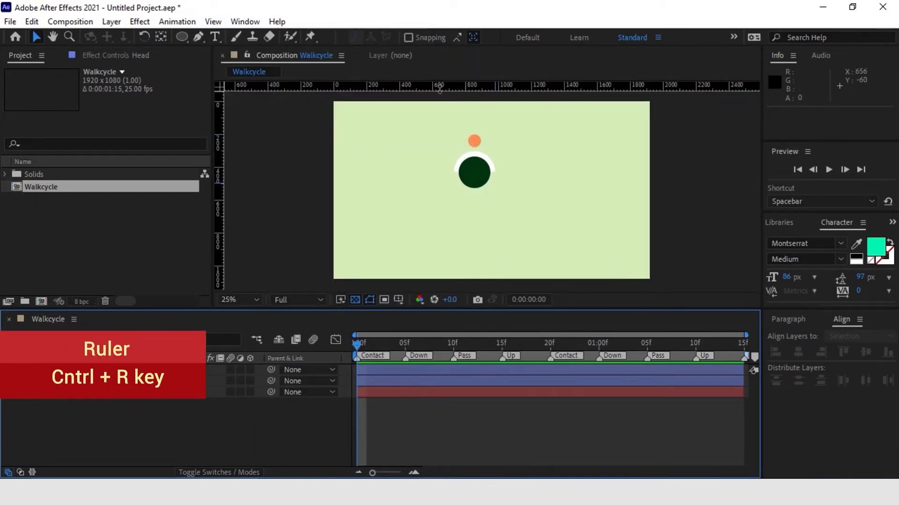
pyautogui.moveTo(440, 88); pyautogui.dragTo(447, 247)
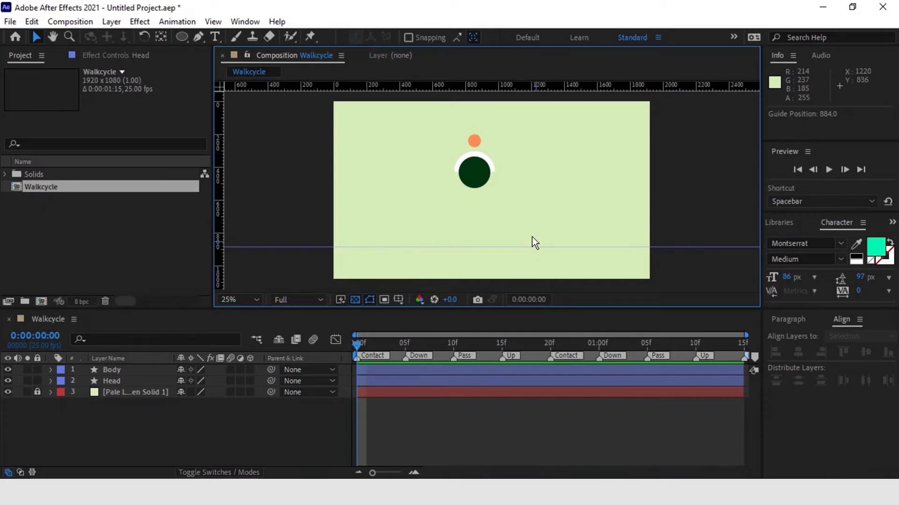
# Draw a straight vertical two-point Pen path with curve handles, about 390 px long, beside the body and ending just above the guide
pyautogui.click(199, 36)
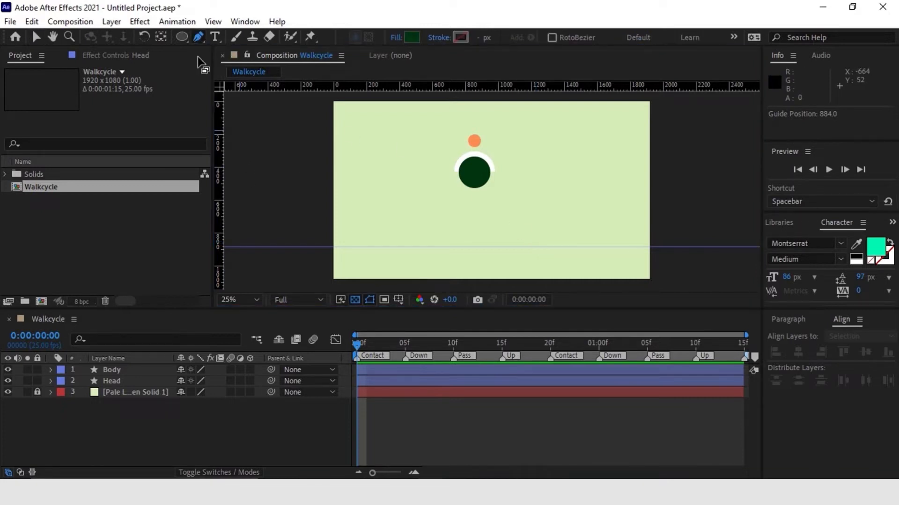
pyautogui.click(430, 176)
pyautogui.moveTo(431, 181); pyautogui.dragTo(430, 186)
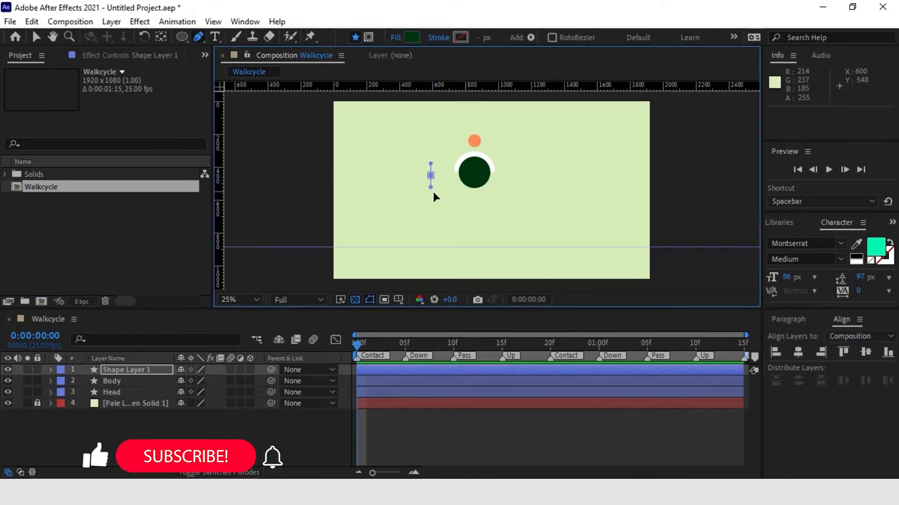
pyautogui.click(431, 241)
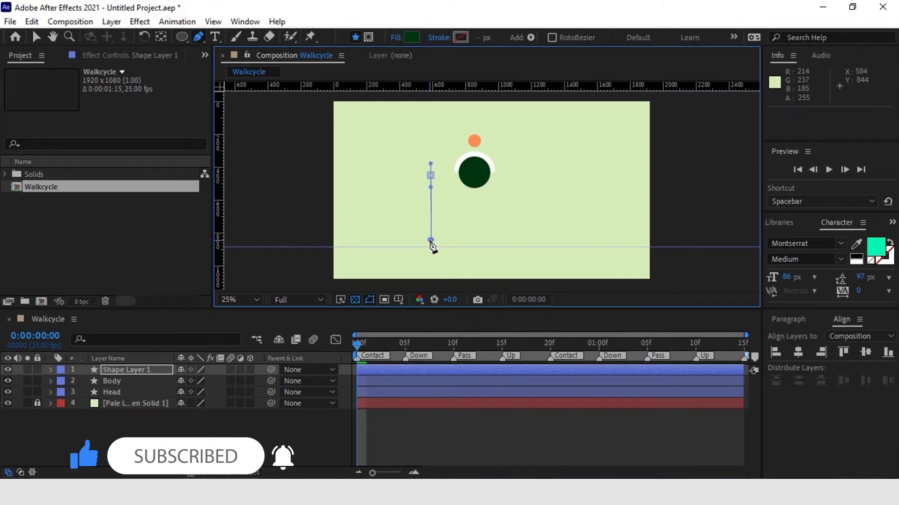
pyautogui.moveTo(431, 243); pyautogui.dragTo(429, 250)
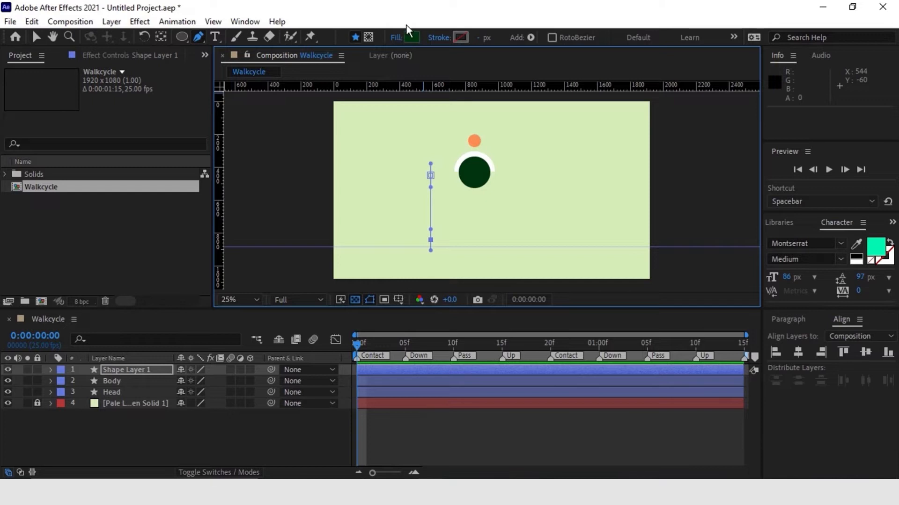
# Set the vertical path's fill to none and give it a dark green solid stroke 60 px wide
pyautogui.keyDown('alt'); pyautogui.click(411, 38); pyautogui.keyUp('alt')
pyautogui.keyDown('alt'); pyautogui.click(411, 38); pyautogui.keyUp('alt')
pyautogui.keyDown('alt'); pyautogui.click(412, 38); pyautogui.keyUp('alt')
pyautogui.keyDown('alt'); pyautogui.click(457, 39); pyautogui.keyUp('alt')
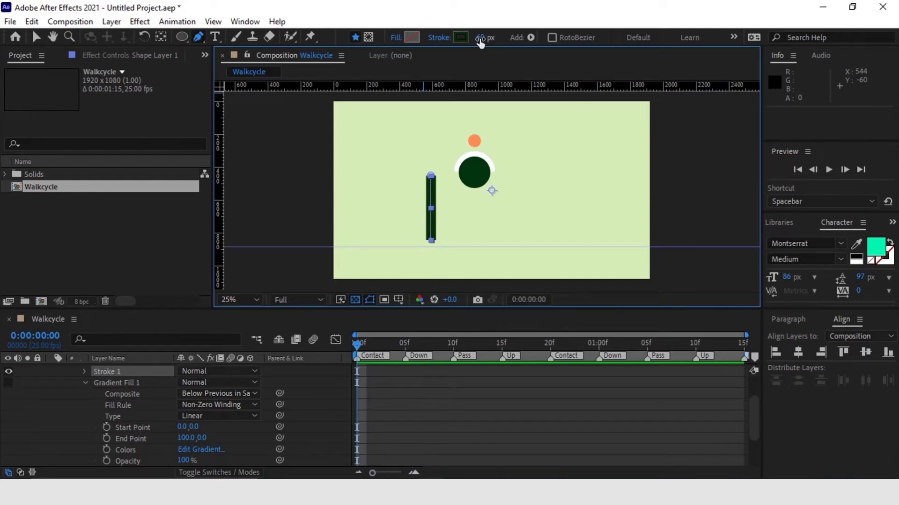
pyautogui.moveTo(480, 41); pyautogui.dragTo(489, 40)
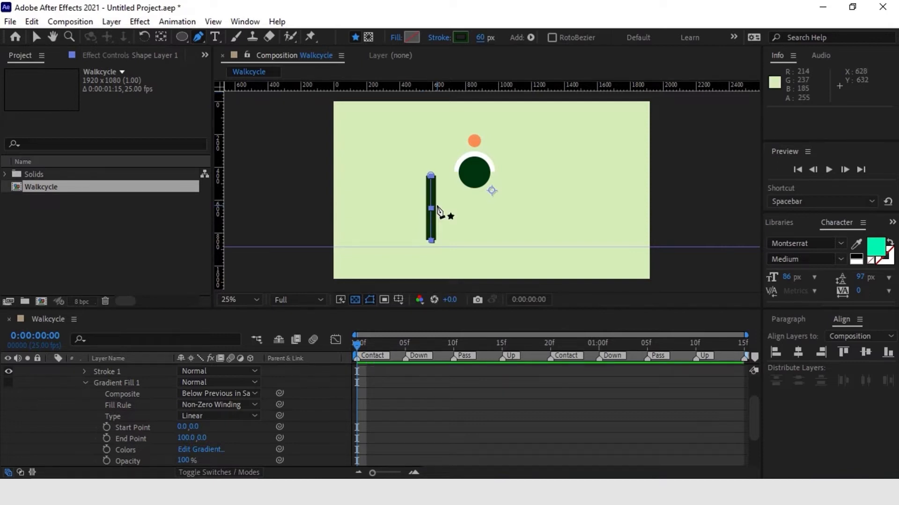
pyautogui.press('v')
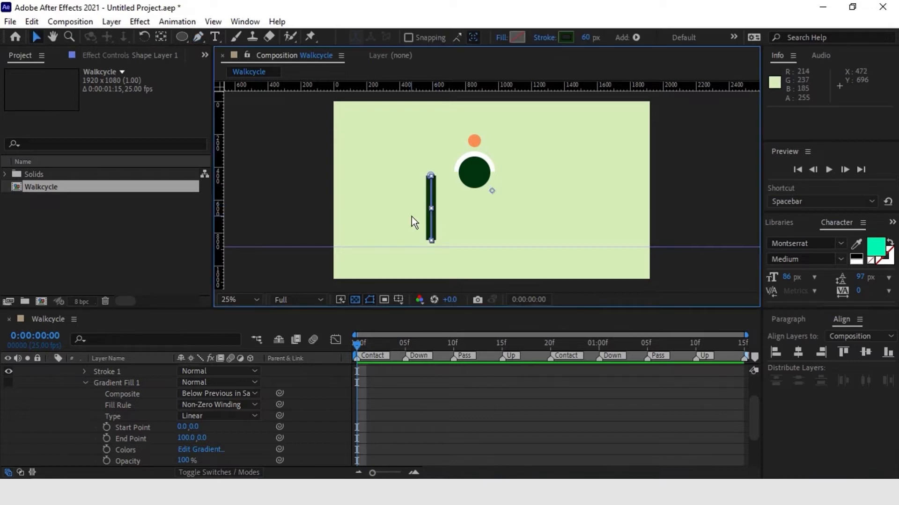
# Collapse the new shape layer's properties and rename the layer LegFrnt
pyautogui.scroll(2, 103, 381)
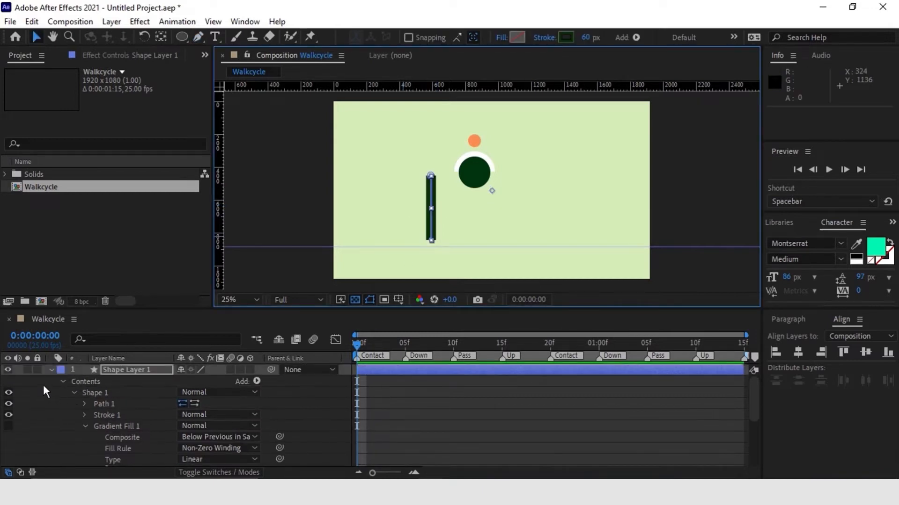
pyautogui.click(51, 370)
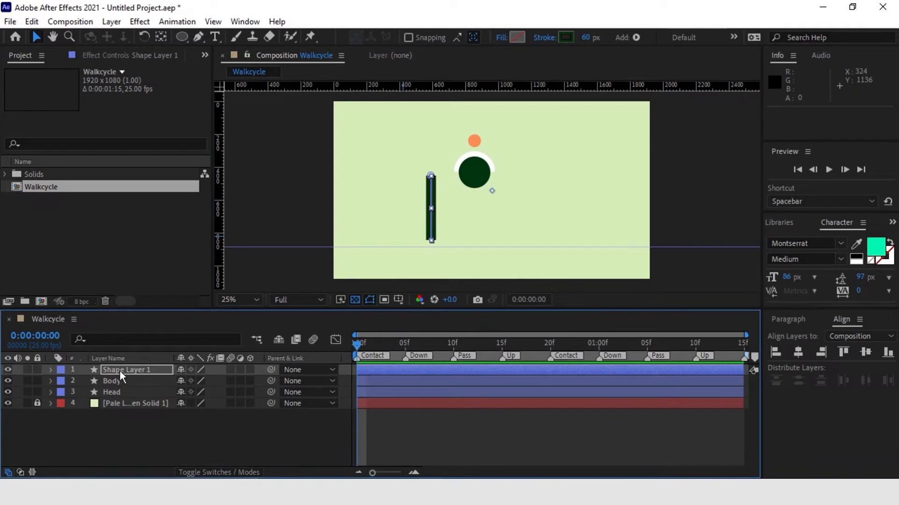
pyautogui.press('Return')
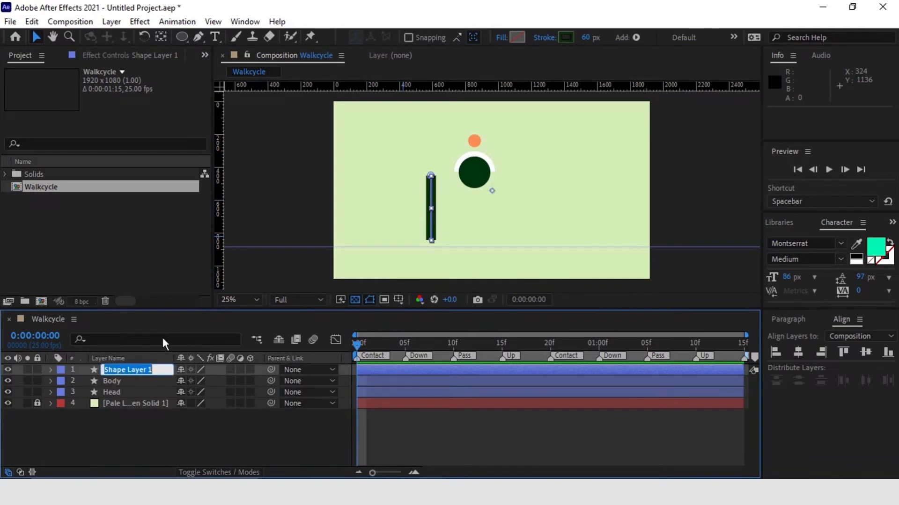
pyautogui.write('Leg')
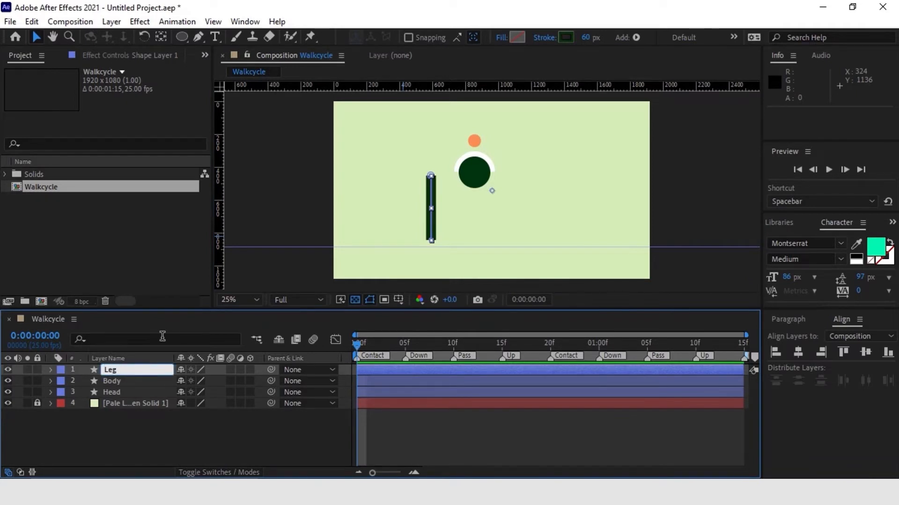
pyautogui.write('Frnt')
pyautogui.press('Return')
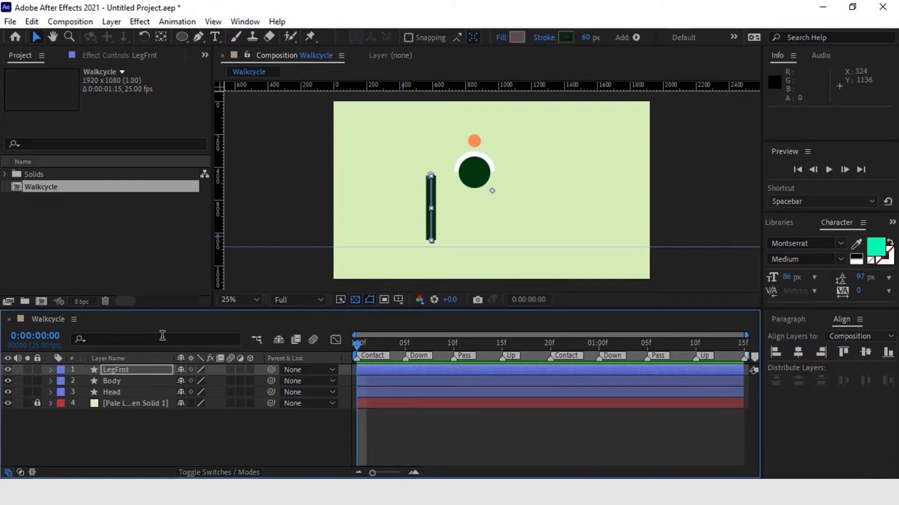
# Find the LegFrnt stroke's line cap property and set it to Round Cap
pyautogui.click(150, 338)
pyautogui.write('cap')
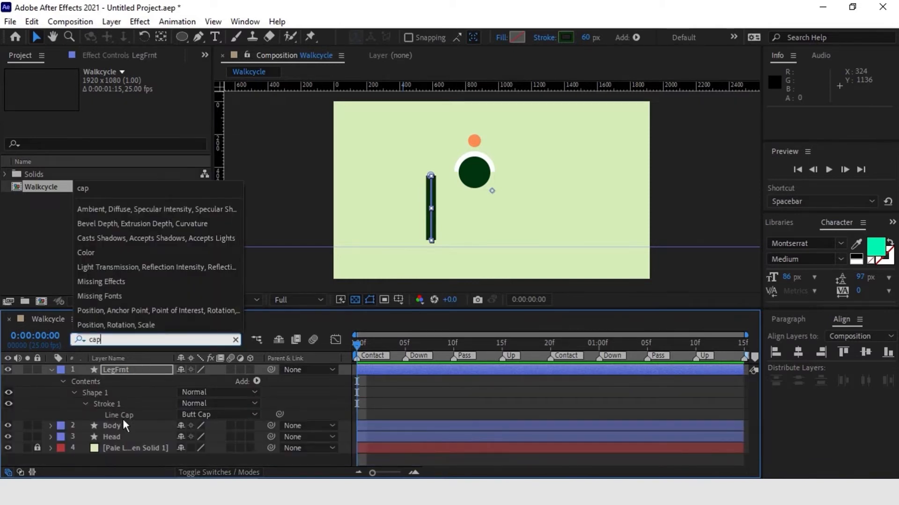
pyautogui.click(255, 418)
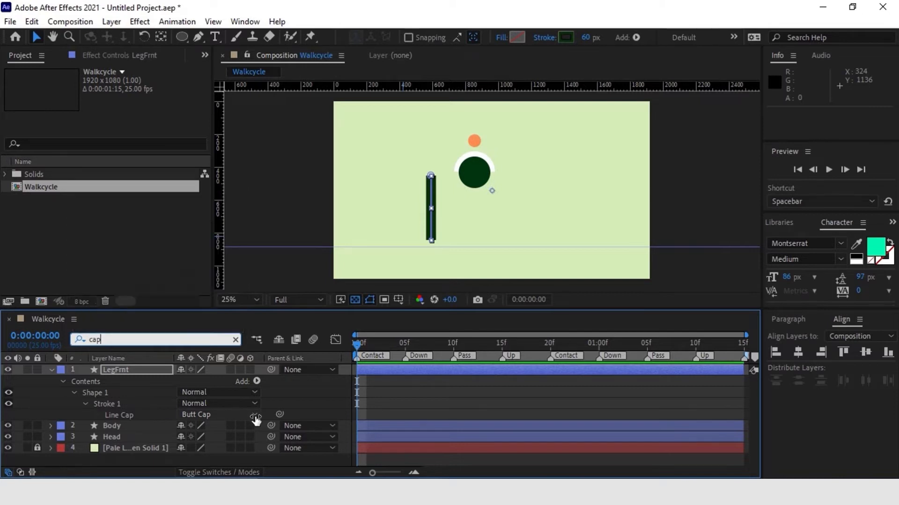
pyautogui.click(255, 418)
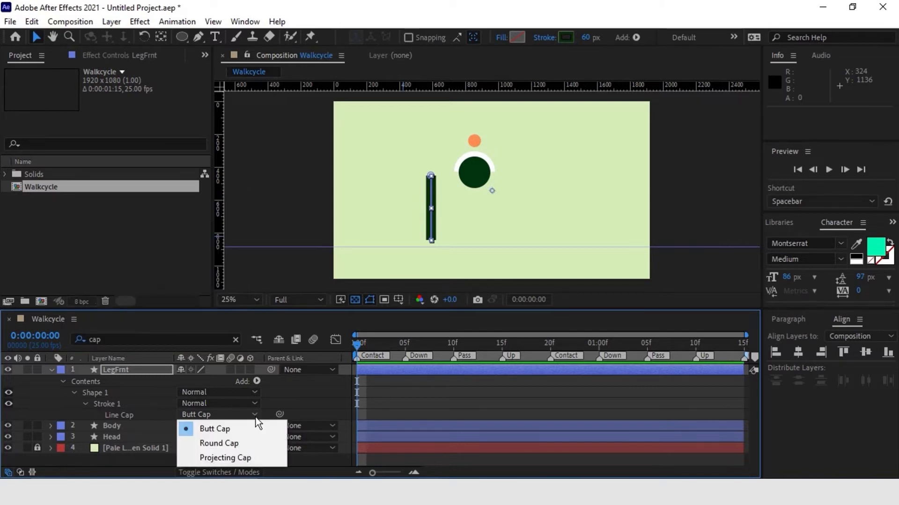
pyautogui.click(222, 443)
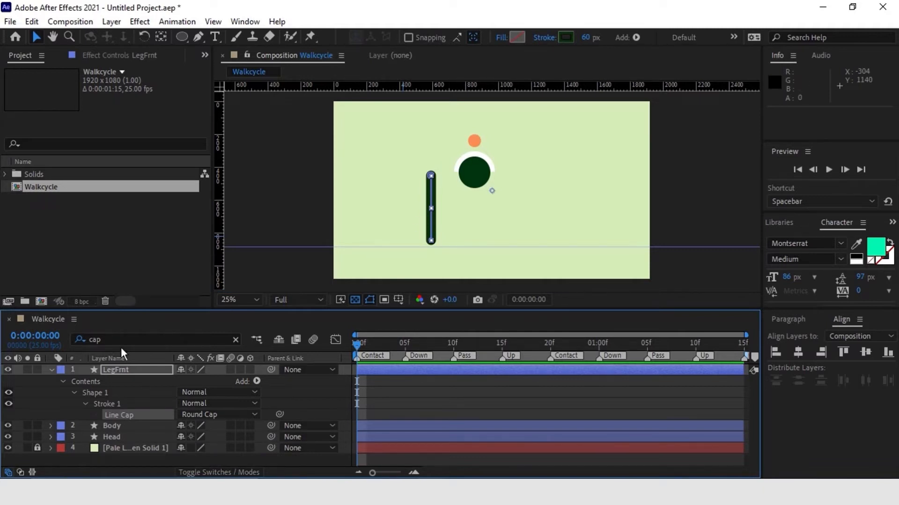
# Filter the LegFrnt properties for path and set a Path keyframe at the first frame
pyautogui.click(84, 340)
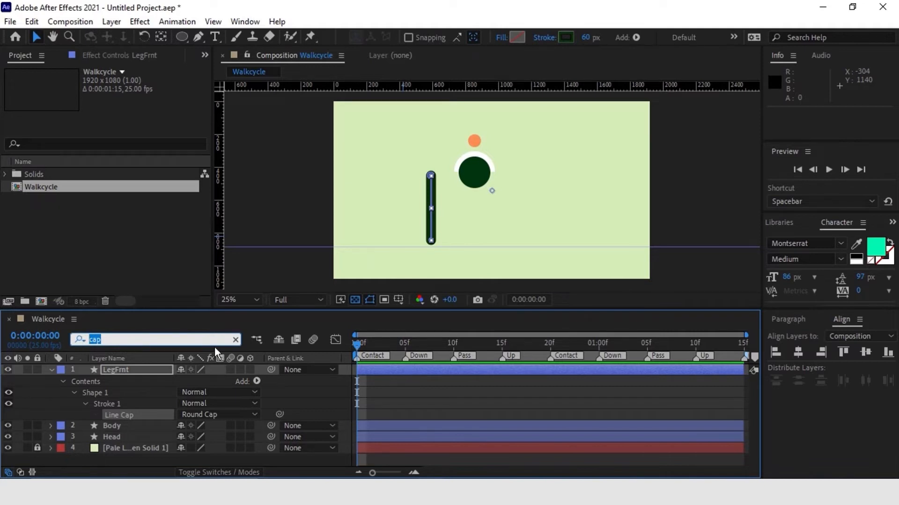
pyautogui.write('path')
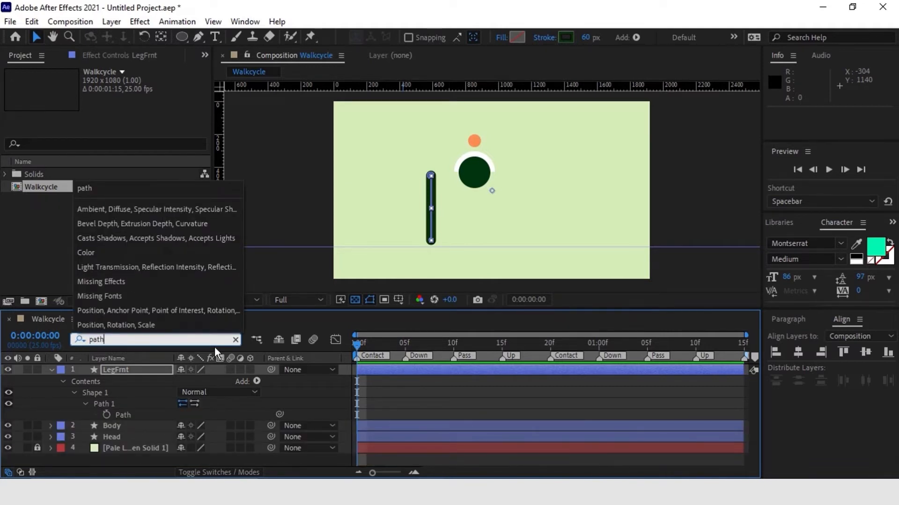
pyautogui.click(214, 347)
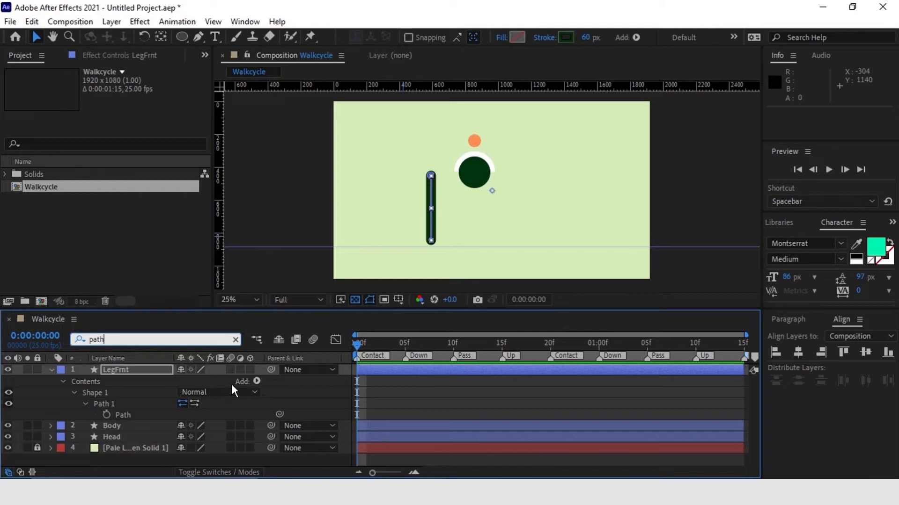
pyautogui.click(107, 415)
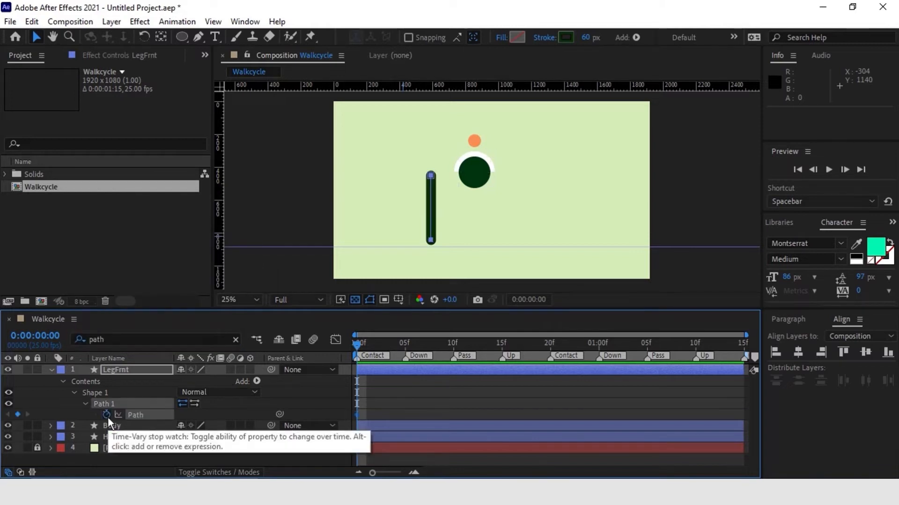
# Centre the LegFrnt layer's anchor point on the leg and move the layer to position 856, 660, beneath the body with its foot on the guide
pyautogui.click(380, 386)
pyautogui.click(379, 372)
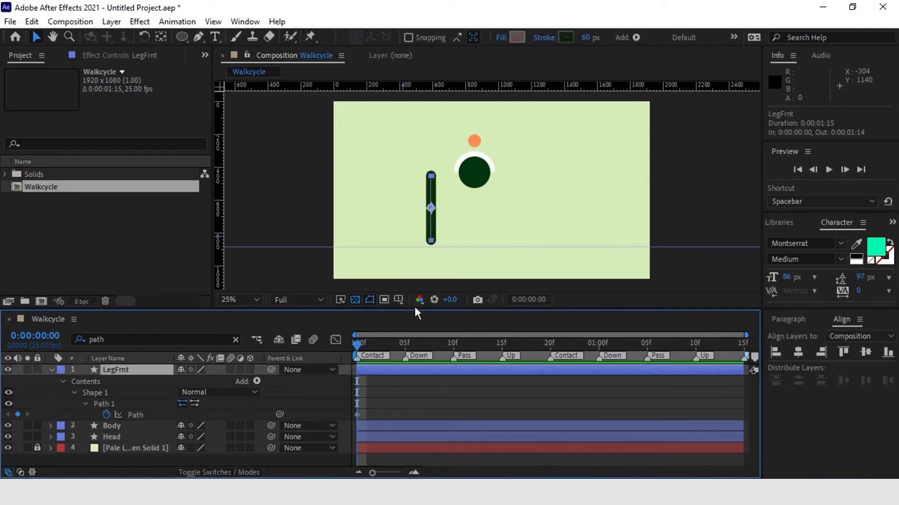
pyautogui.hotkey('shift', 'Right')
pyautogui.hotkey('shift', 'Right')
pyautogui.hotkey('shift', 'Right')
pyautogui.hotkey('shift', 'Right')
pyautogui.hotkey('shift', 'Right')
pyautogui.hotkey('shift', 'Right')
pyautogui.hotkey('shift', 'Right')
pyautogui.hotkey('shift', 'Right')
pyautogui.hotkey('shift', 'Right')
pyautogui.hotkey('shift', 'Right')
pyautogui.hotkey('shift', 'Right')
pyautogui.hotkey('shift', 'Right')
pyautogui.hotkey('shift', 'Right')
pyautogui.hotkey('shift', 'Right')
pyautogui.hotkey('shift', 'Right')
pyautogui.hotkey('shift', 'Right')
pyautogui.hotkey('shift', 'Right')
pyautogui.hotkey('shift', 'Right')
pyautogui.hotkey('shift', 'Right')
pyautogui.hotkey('shift', 'Right')
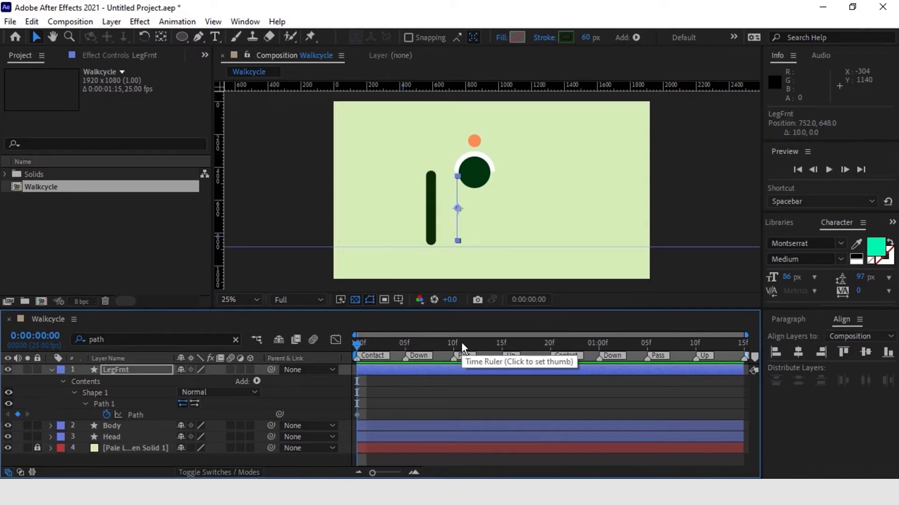
pyautogui.hotkey('shift', 'Right')
pyautogui.hotkey('shift', 'Right')
pyautogui.hotkey('shift', 'Right')
pyautogui.hotkey('shift', 'Right')
pyautogui.hotkey('shift', 'Right')
pyautogui.hotkey('shift', 'Right')
pyautogui.hotkey('shift', 'Right')
pyautogui.hotkey('shift', 'Right')
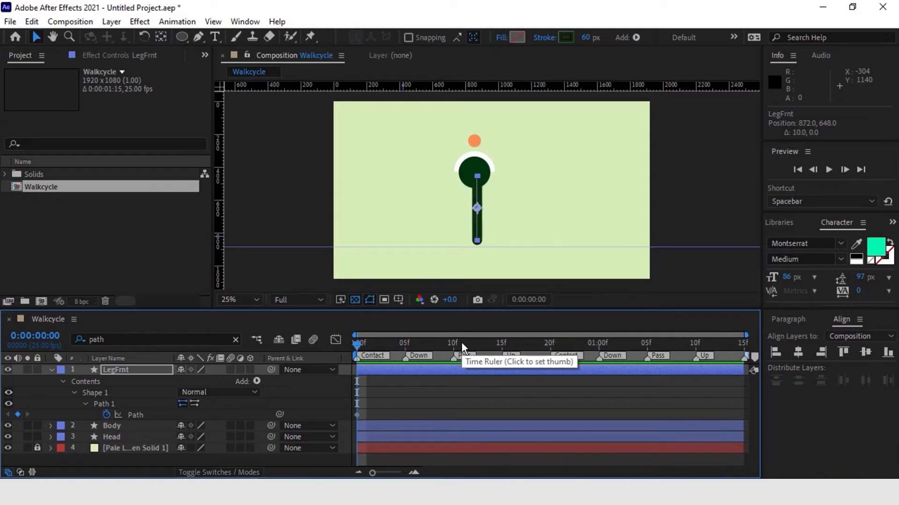
pyautogui.hotkey('shift', 'Left')
pyautogui.press('Left')
pyautogui.press('Left')
pyautogui.press('Left')
pyautogui.press('Left')
pyautogui.press('Left')
pyautogui.press('Left')
pyautogui.hotkey('shift', 'Down')
pyautogui.press('Down')
pyautogui.press('Down')
pyautogui.press('Down')
pyautogui.press('Up')
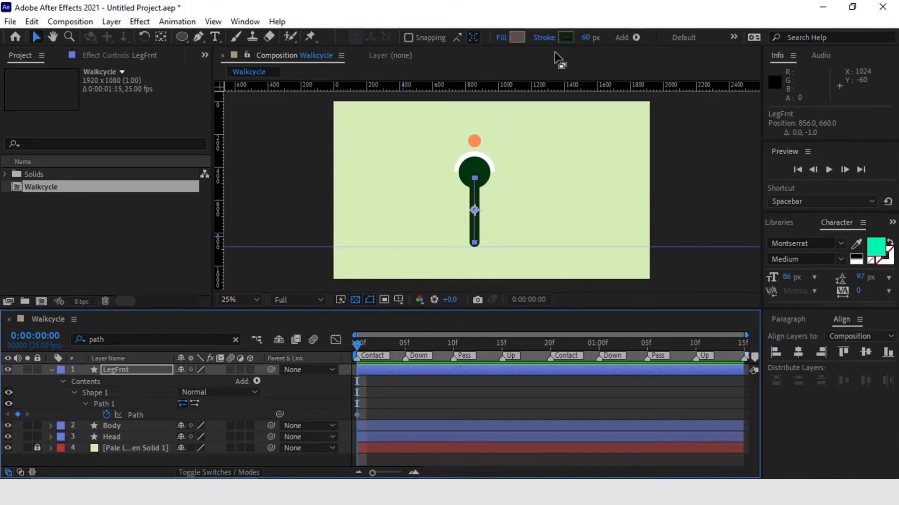
# Move the LegFrnt Shape 1 anchor point to the top end of the leg with the Pan Behind tool
pyautogui.moveTo(584, 41)
pyautogui.mouseDown()
pyautogui.moveTo(573, 42)
pyautogui.moveTo(584, 42)
pyautogui.mouseUp()
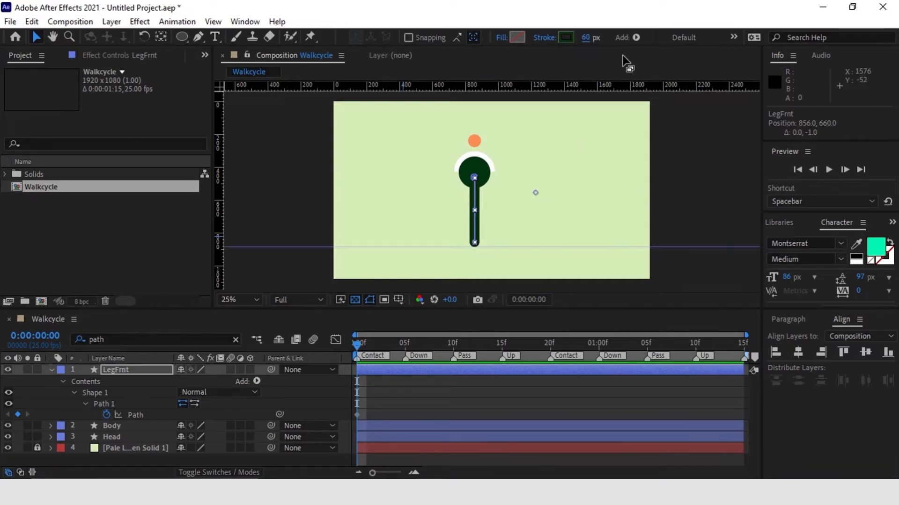
pyautogui.click(160, 36)
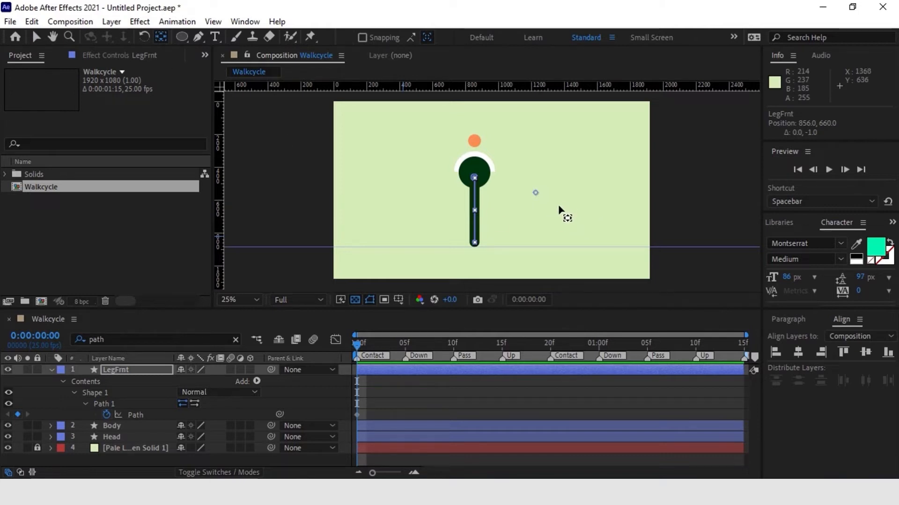
pyautogui.moveTo(536, 194); pyautogui.dragTo(476, 180)
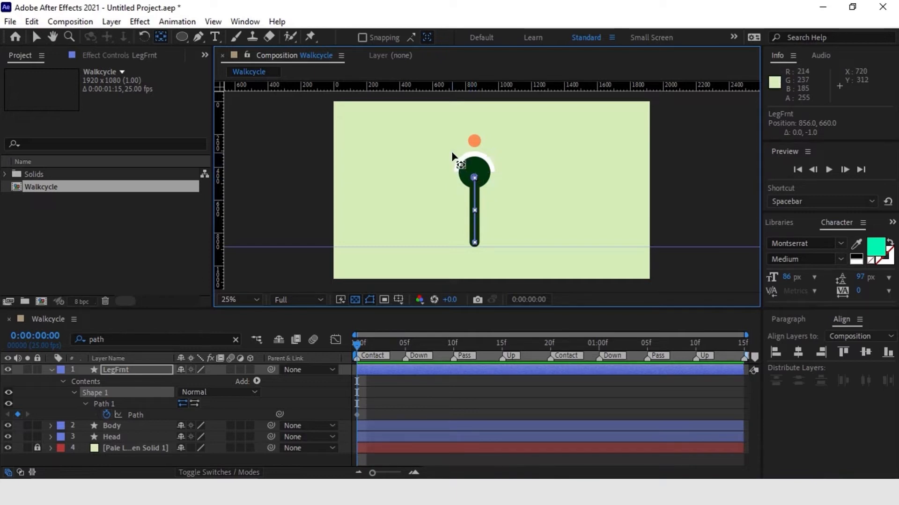
# Move the Head layer's anchor point straight down to the neck, at the top of the body's white arc
pyautogui.click(475, 143)
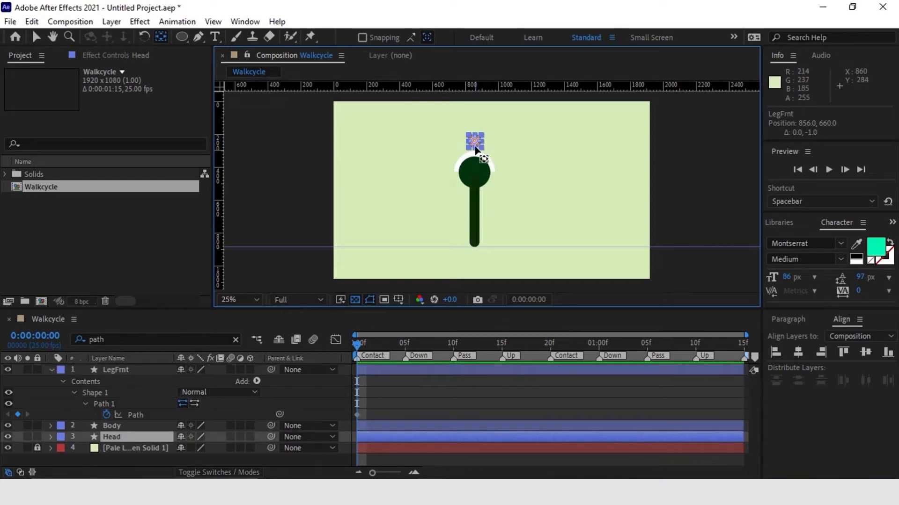
pyautogui.scroll(2, 475, 145)
pyautogui.moveTo(548, 159); pyautogui.dragTo(563, 211)
pyautogui.moveTo(473, 152); pyautogui.dragTo(473, 166)
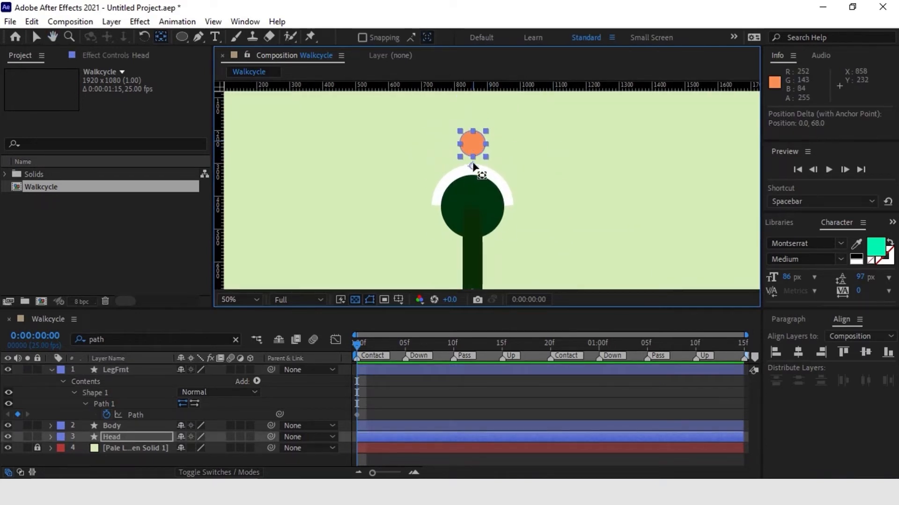
# Clear the property filter, test the Head layer's rotation around its anchor point, and undo the rotation
pyautogui.click(235, 339)
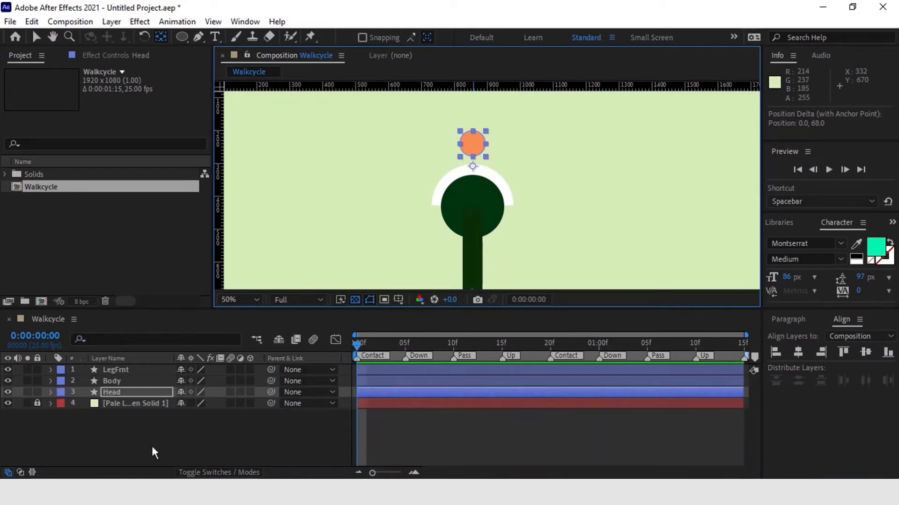
pyautogui.press('r')
pyautogui.moveTo(190, 404)
pyautogui.mouseDown()
pyautogui.moveTo(228, 405)
pyautogui.moveTo(189, 405)
pyautogui.moveTo(196, 404)
pyautogui.mouseUp()
pyautogui.hotkey('ctrl', 'z')
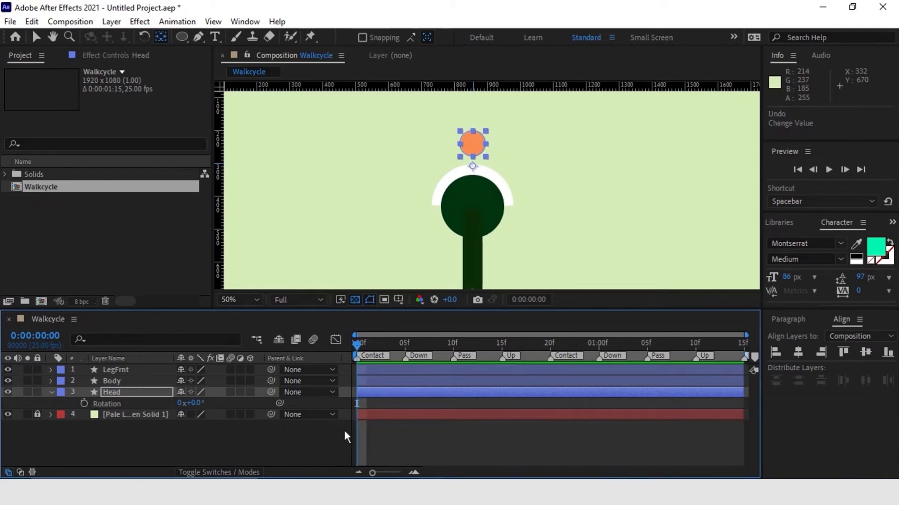
pyautogui.click(421, 442)
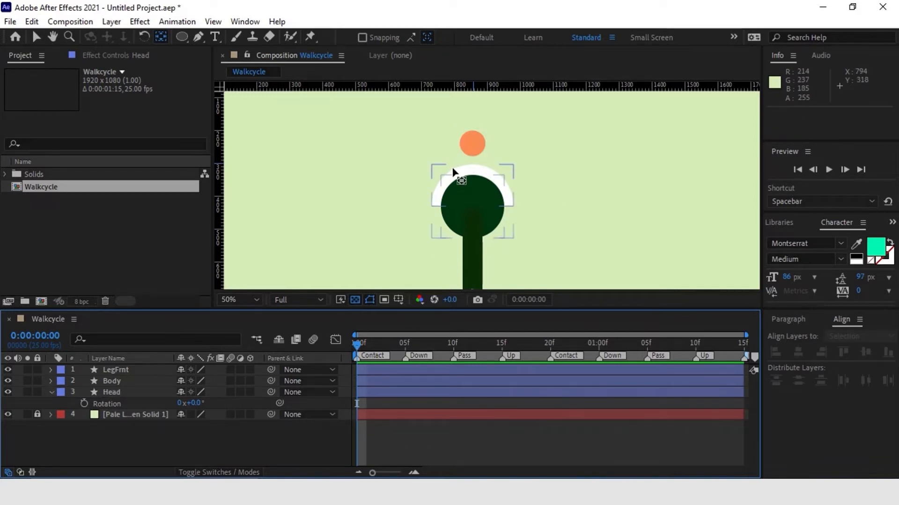
# Parent the LegFrnt and Head layers together to the Body layer
pyautogui.press(',')
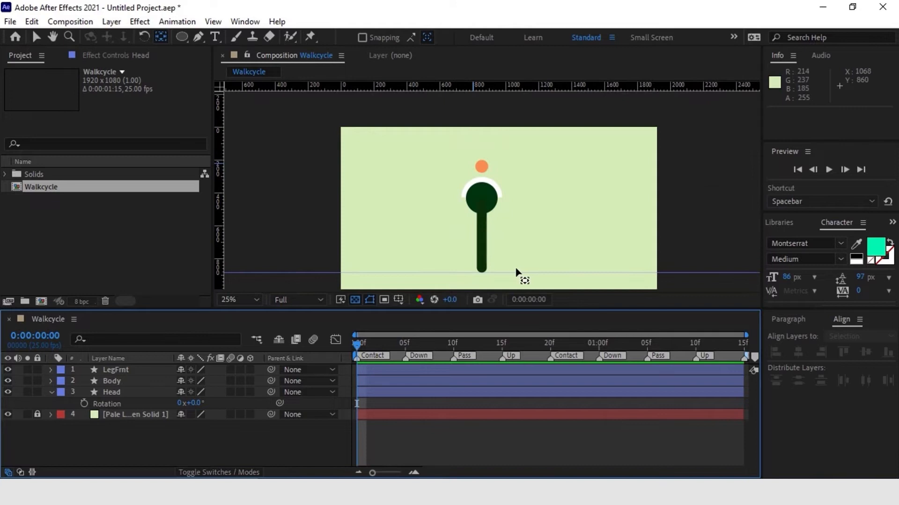
pyautogui.press('v')
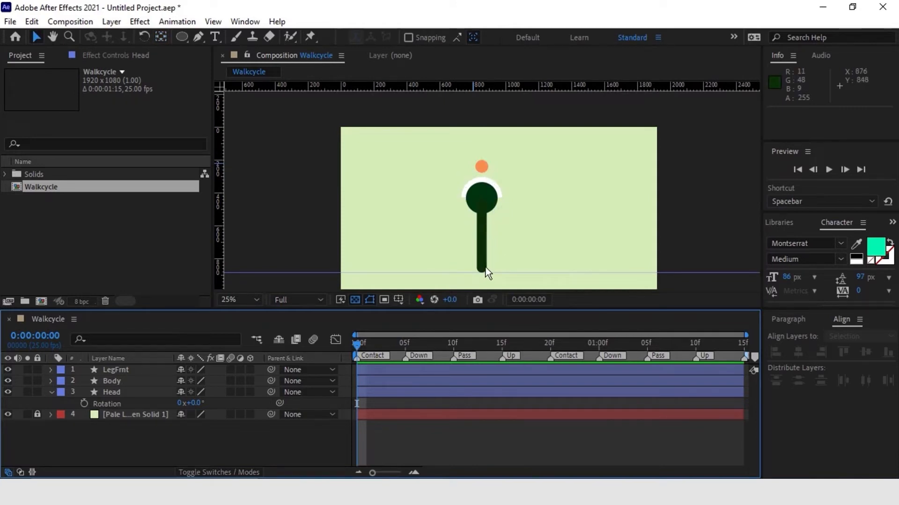
pyautogui.click(118, 393)
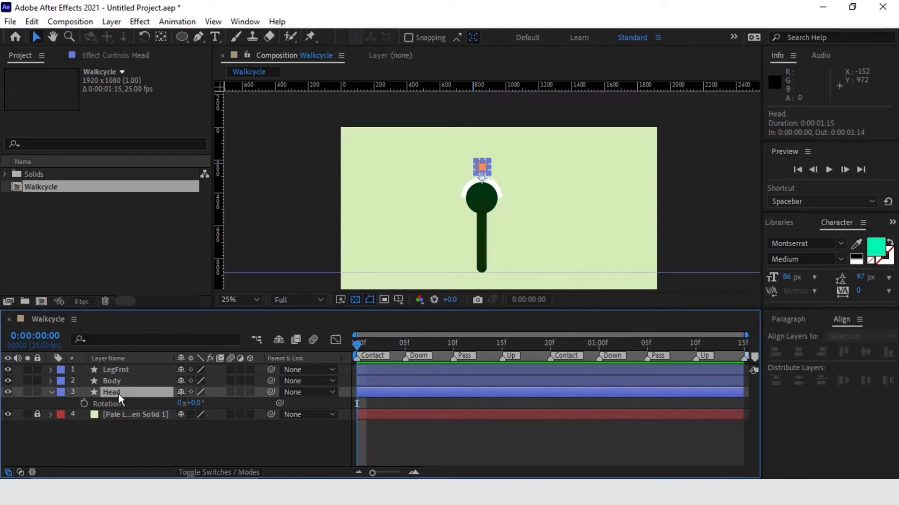
pyautogui.keyDown('ctrl'); pyautogui.click(129, 372); pyautogui.keyUp('ctrl')
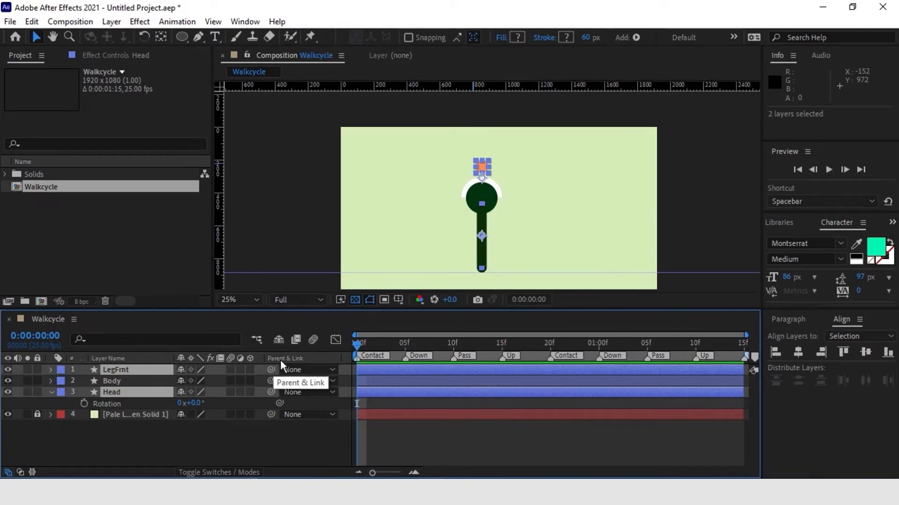
pyautogui.rightClick(306, 360)
pyautogui.moveTo(355, 401)
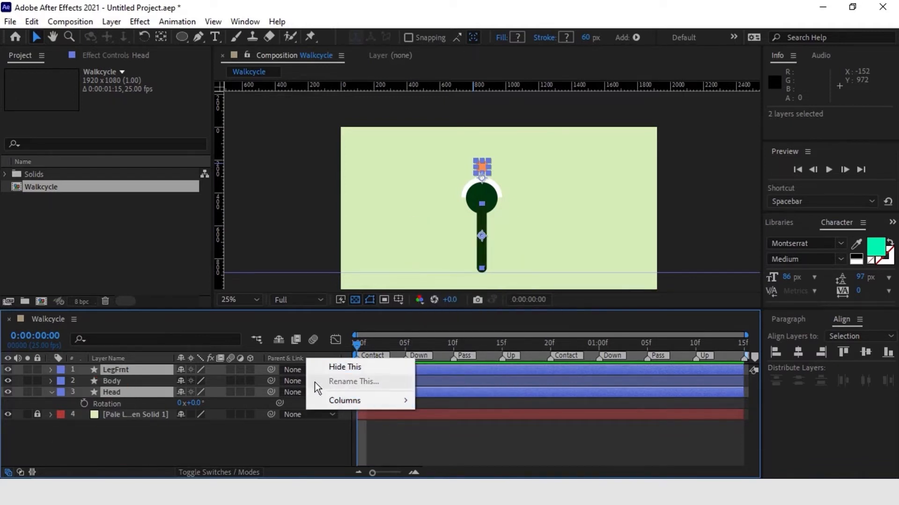
pyautogui.click(268, 457)
pyautogui.click(150, 370)
pyautogui.keyDown('ctrl'); pyautogui.click(120, 393); pyautogui.keyUp('ctrl')
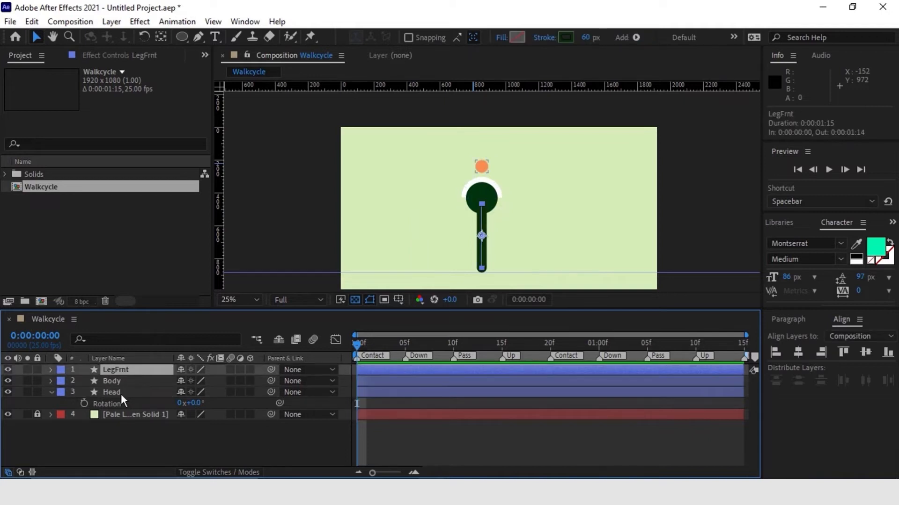
pyautogui.moveTo(271, 370); pyautogui.dragTo(119, 385)
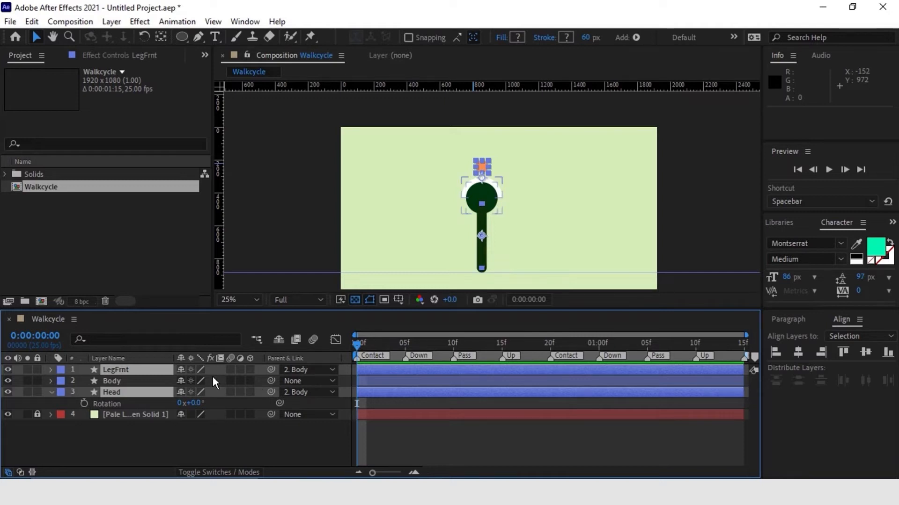
# Reveal the Body layer's Position and set a keyframe for it at the first frame
pyautogui.click(122, 383)
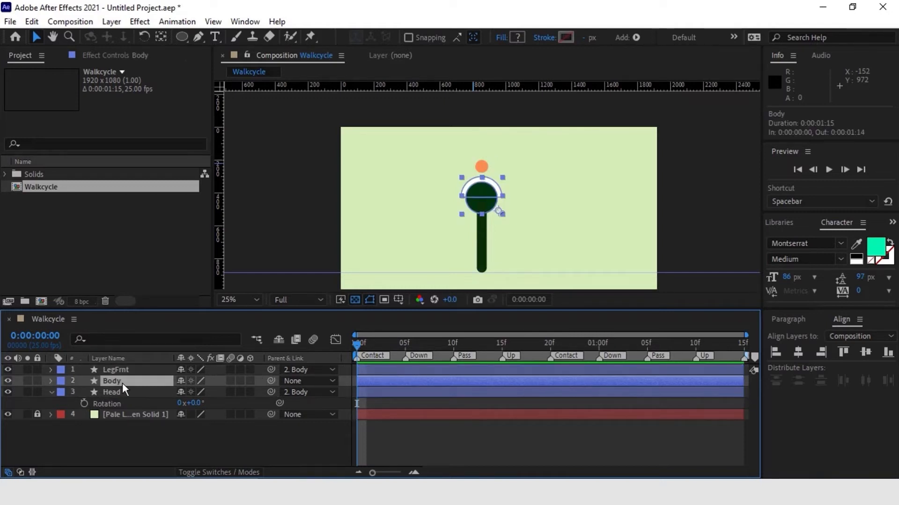
pyautogui.press('p')
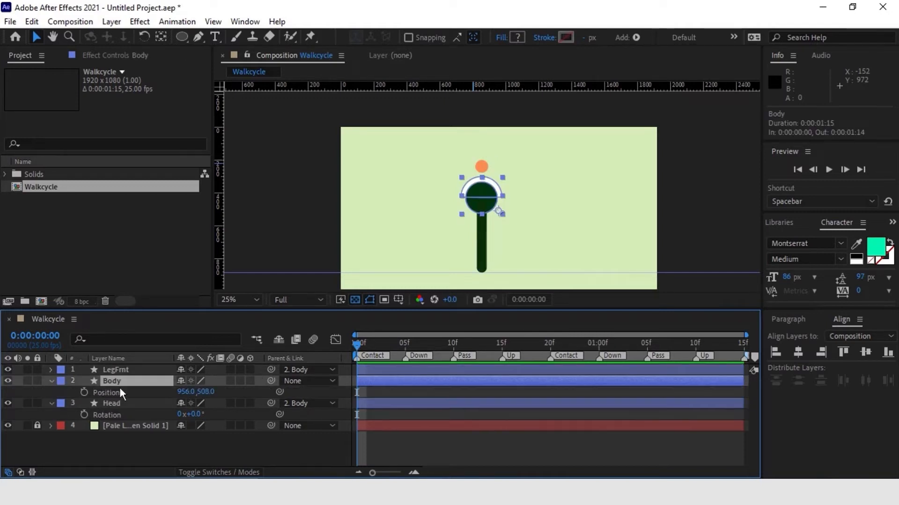
pyautogui.click(83, 393)
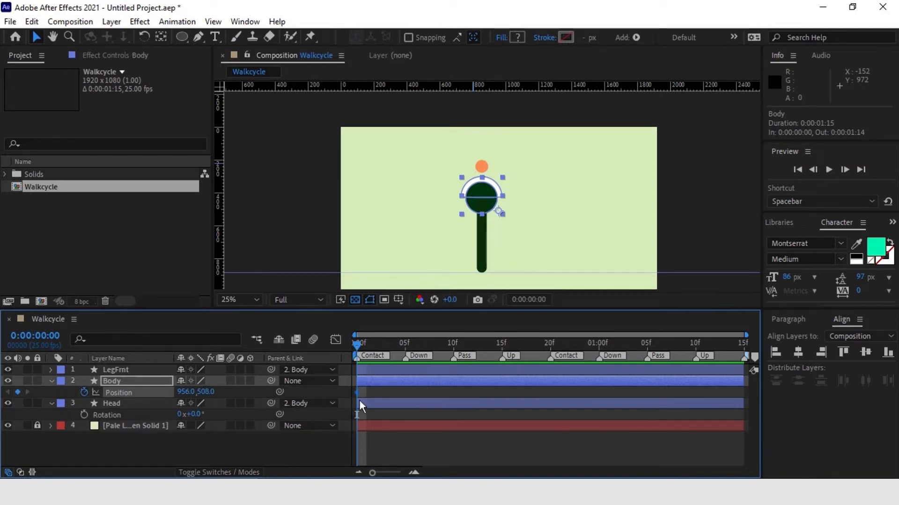
# At the first Down marker, frame 5, lower the Body layer to position 956, 556
pyautogui.moveTo(396, 347); pyautogui.dragTo(406, 352)
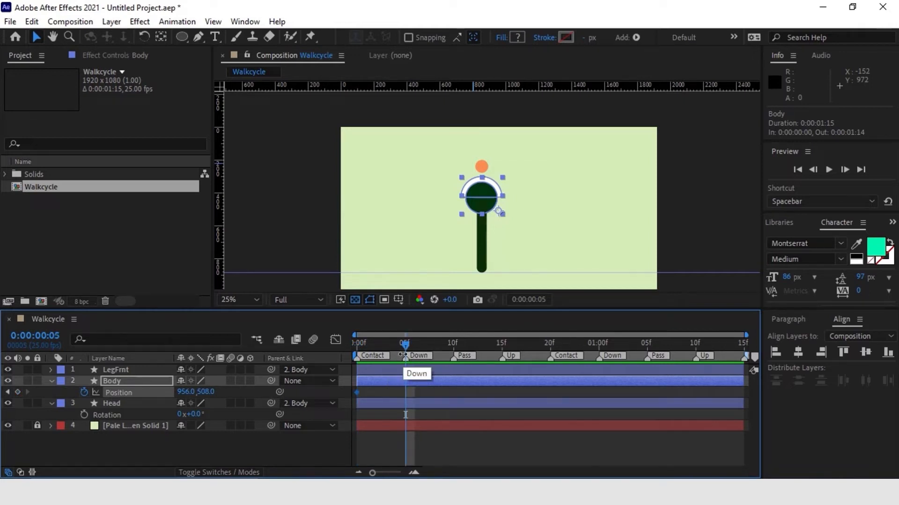
pyautogui.click(480, 213)
pyautogui.press('Down')
pyautogui.press('Down')
pyautogui.hotkey('shift', 'Down')
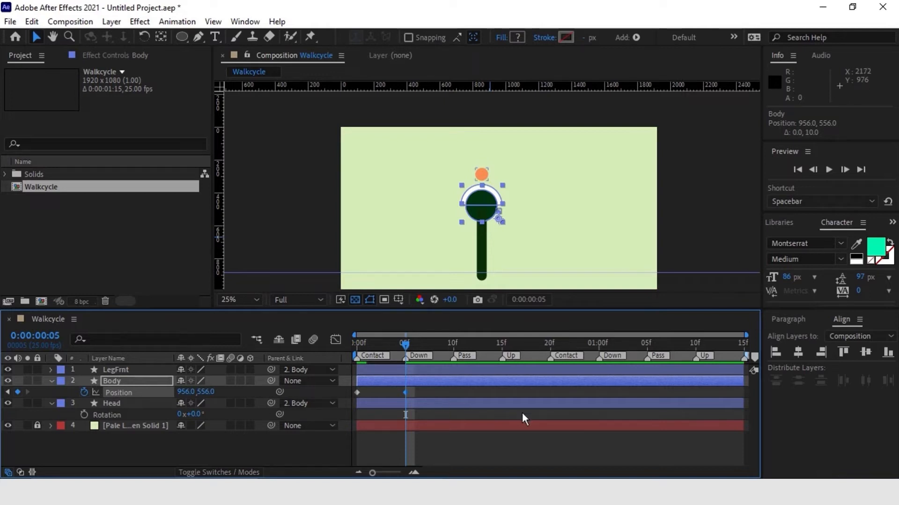
# At the first Up marker, frame 15, raise the Body layer to position 956, 476
pyautogui.moveTo(448, 343); pyautogui.dragTo(502, 366)
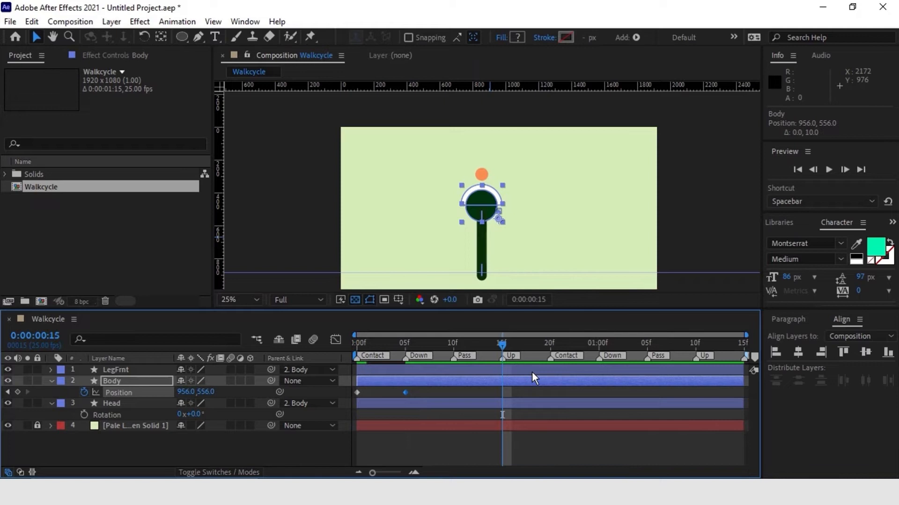
pyautogui.hotkey('shift', 'Up')
pyautogui.hotkey('shift', 'Up')
pyautogui.hotkey('shift', 'Up')
pyautogui.hotkey('shift', 'Up')
pyautogui.hotkey('shift', 'Up')
pyautogui.hotkey('shift', 'Up')
pyautogui.hotkey('shift', 'Up')
pyautogui.hotkey('shift', 'Up')
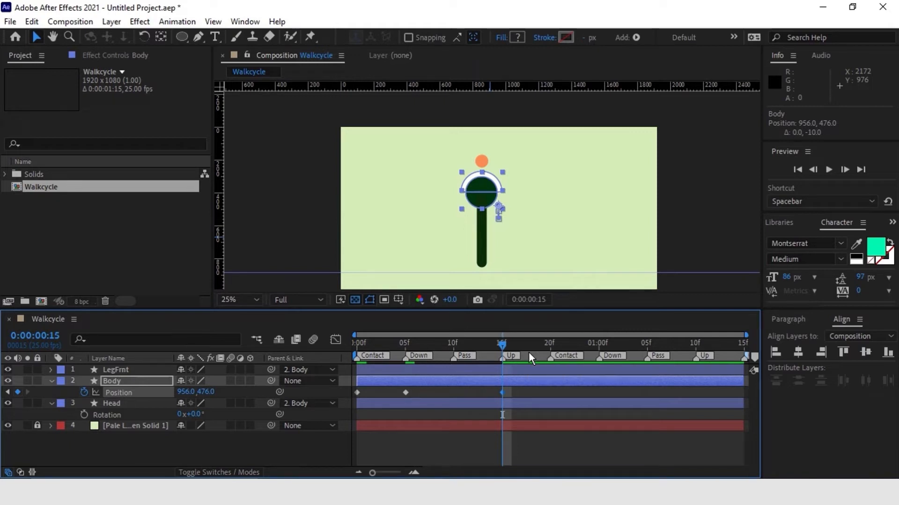
# Copy the three Body Position keyframes, paste them at the second Contact marker, frame 20, and preview the animation
pyautogui.click(365, 349)
pyautogui.moveTo(368, 361); pyautogui.dragTo(550, 390)
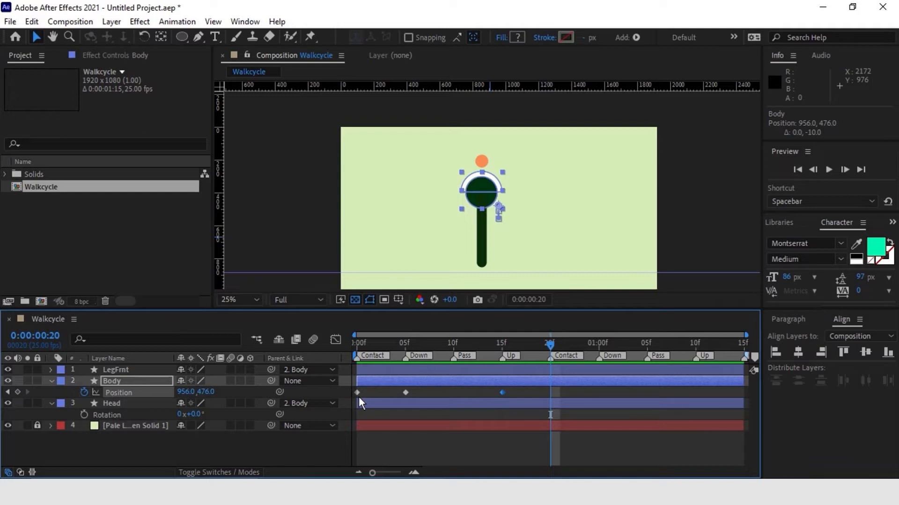
pyautogui.click(527, 396)
pyautogui.moveTo(527, 394); pyautogui.dragTo(350, 398)
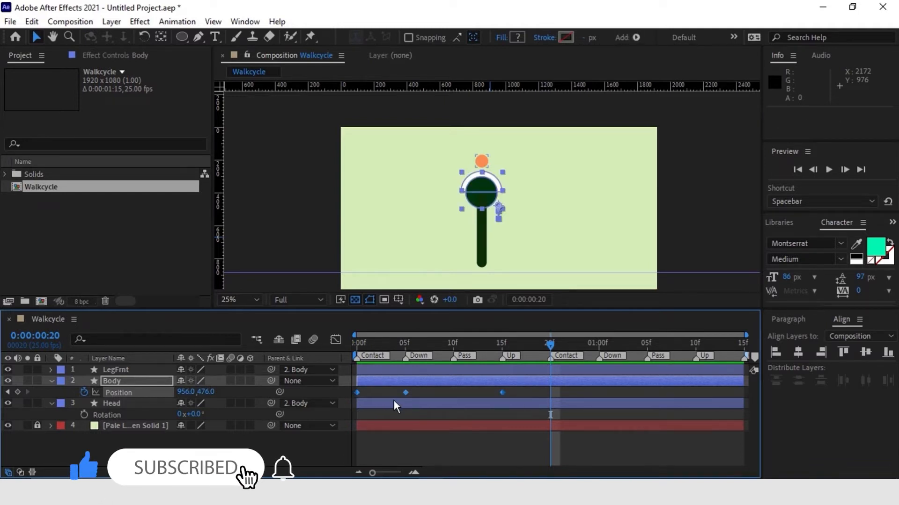
pyautogui.hotkey('ctrl', 'c')
pyautogui.hotkey('ctrl', 'v')
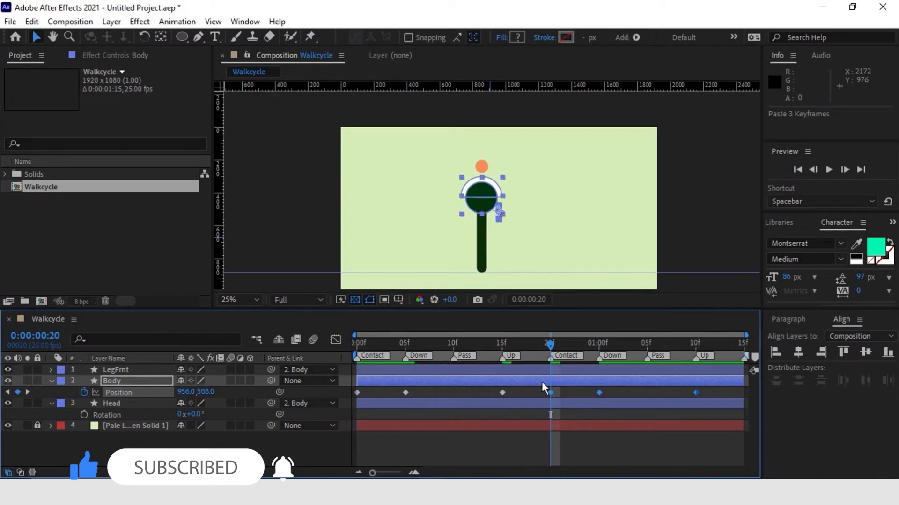
pyautogui.press('space')
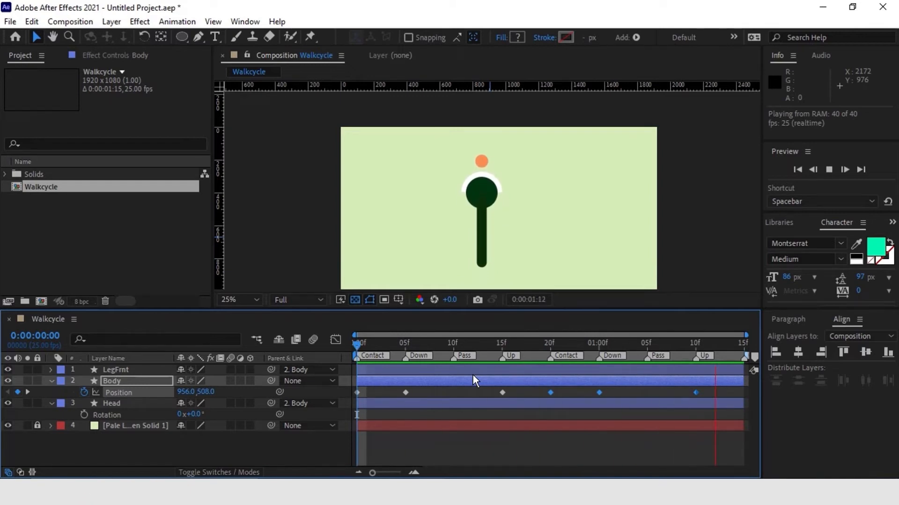
pyautogui.press('space')
# Apply Easy Ease to the Body Position keyframes at both Up markers and preview the animation
pyautogui.click(627, 391)
pyautogui.moveTo(712, 387); pyautogui.dragTo(690, 397)
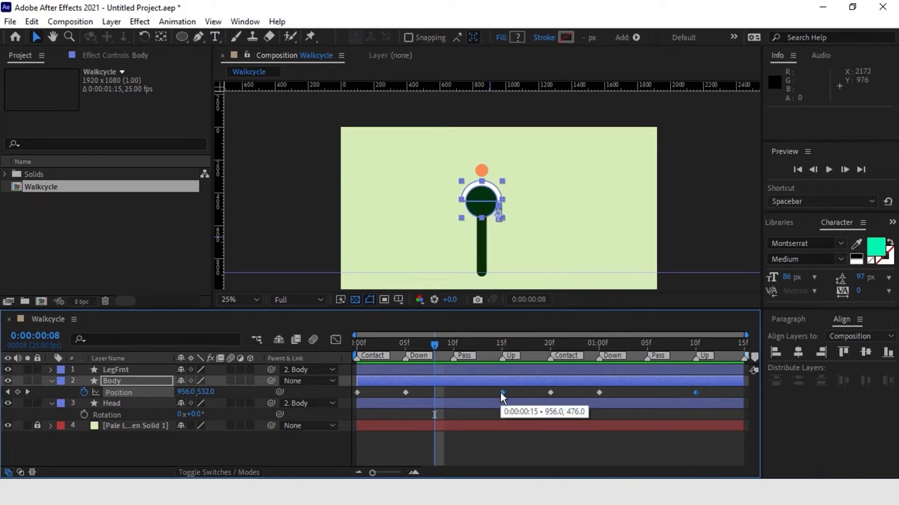
pyautogui.rightClick(501, 392)
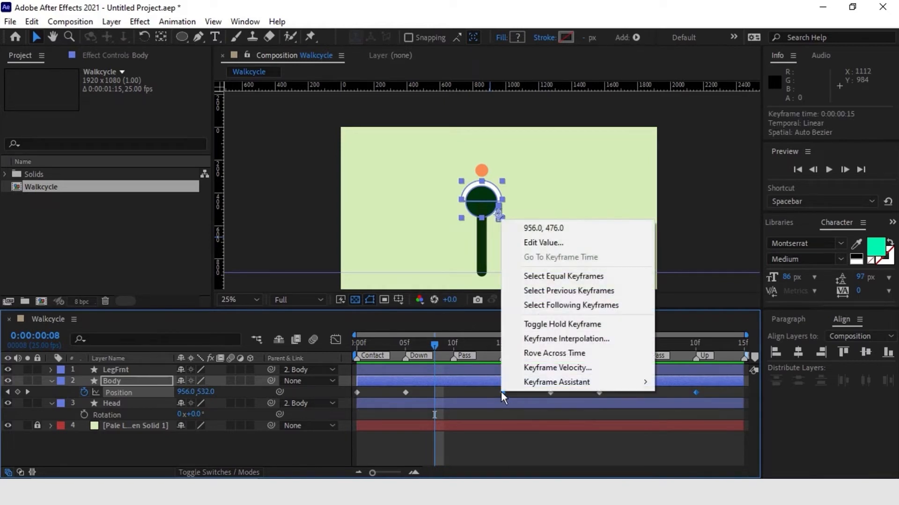
pyautogui.moveTo(536, 381)
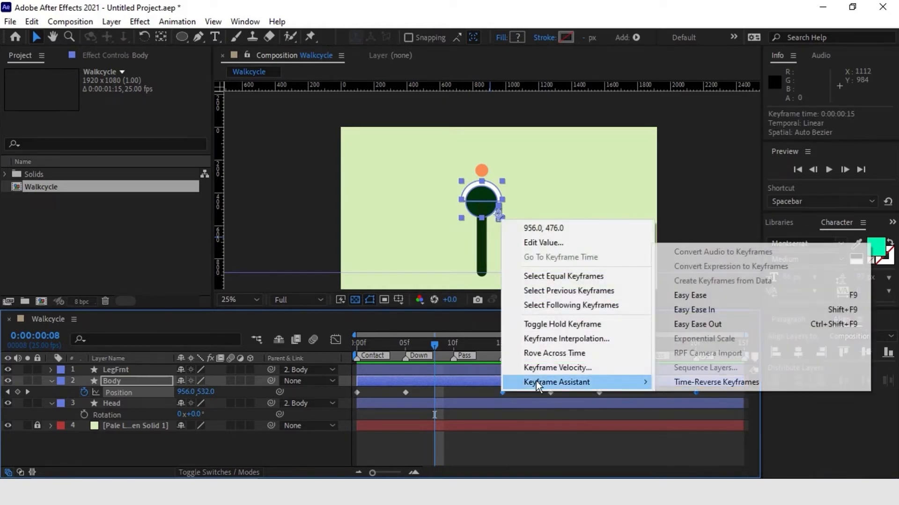
pyautogui.click(723, 296)
pyautogui.click(466, 442)
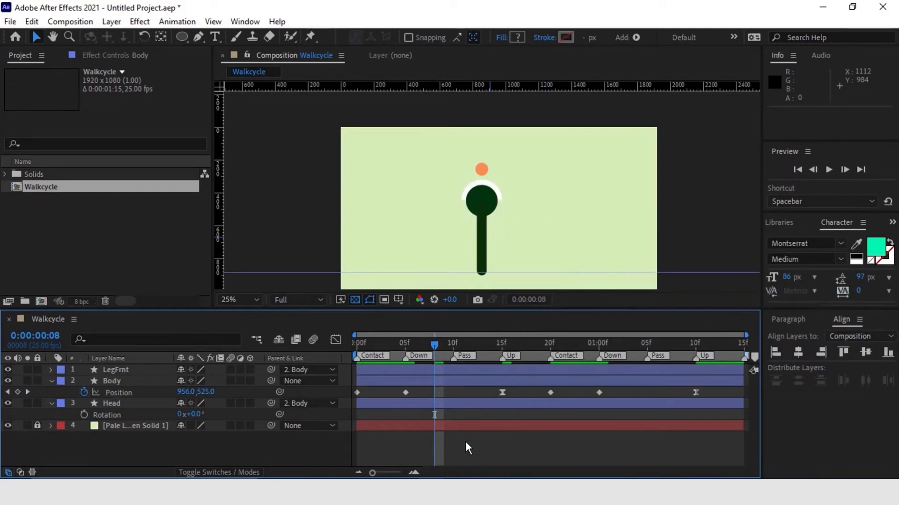
pyautogui.press('space')
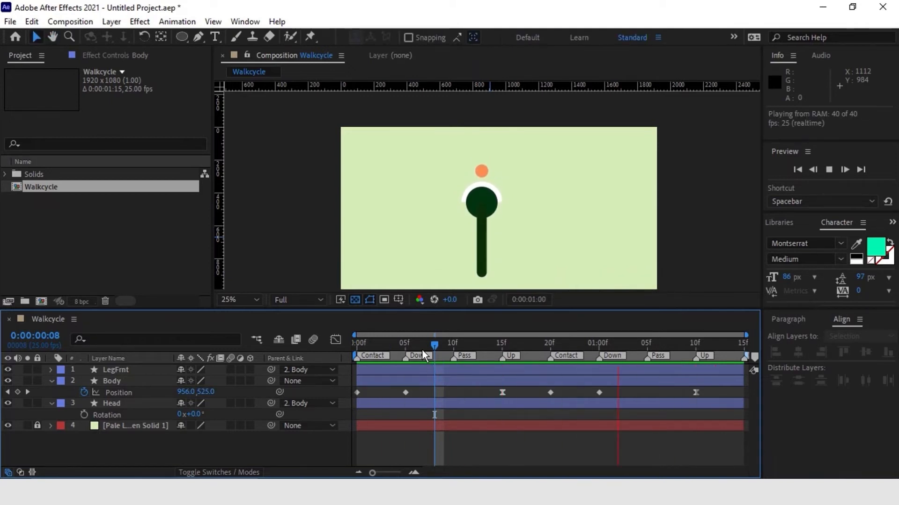
pyautogui.press('space')
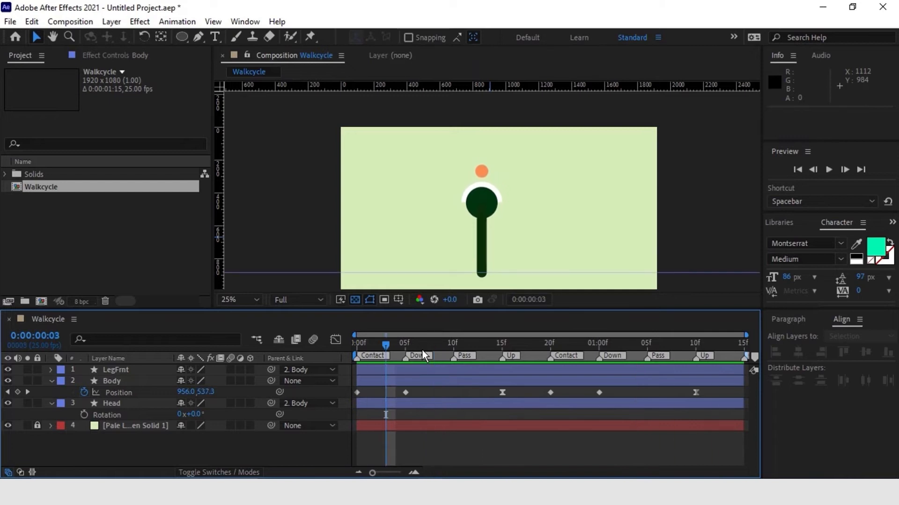
# At the first Contact marker, frame 0, reveal LegFrnt's Path and angle the straight leg forward, with its foot vertex at about 260, 214
pyautogui.click(356, 343)
pyautogui.click(126, 372)
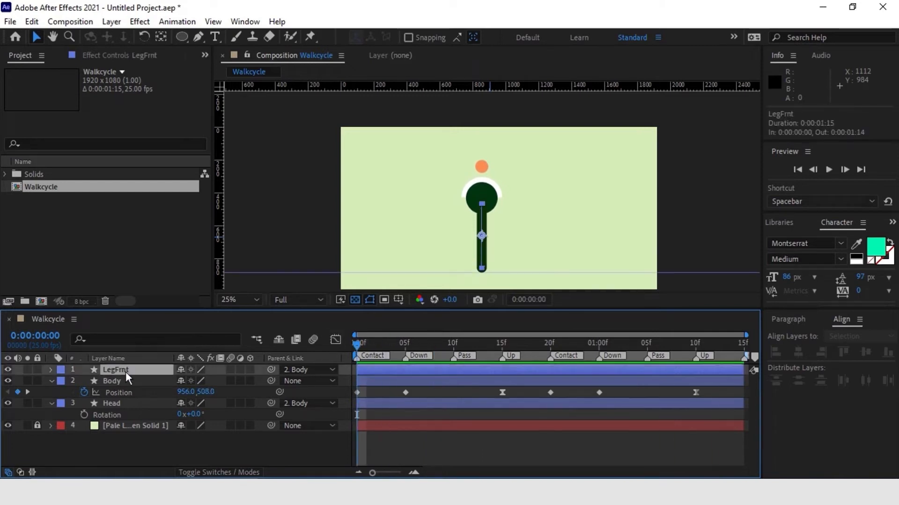
pyautogui.click(132, 337)
pyautogui.write('path')
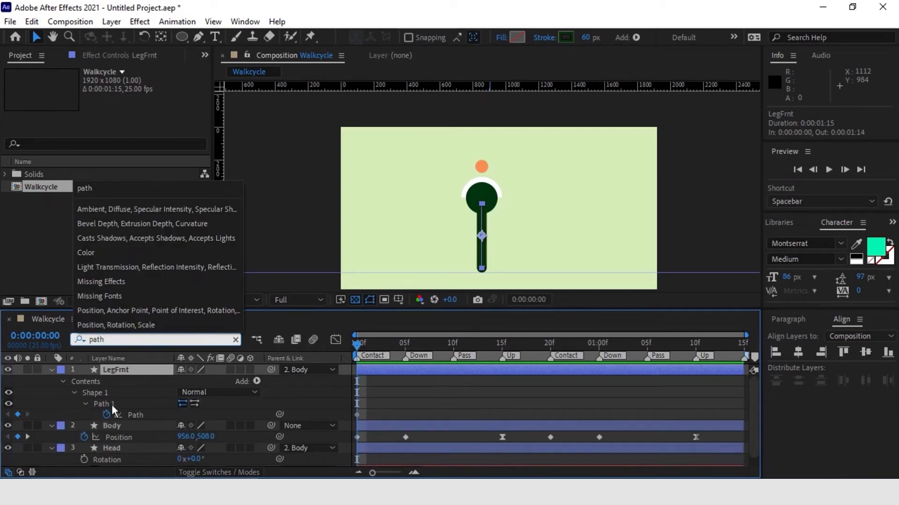
pyautogui.click(111, 404)
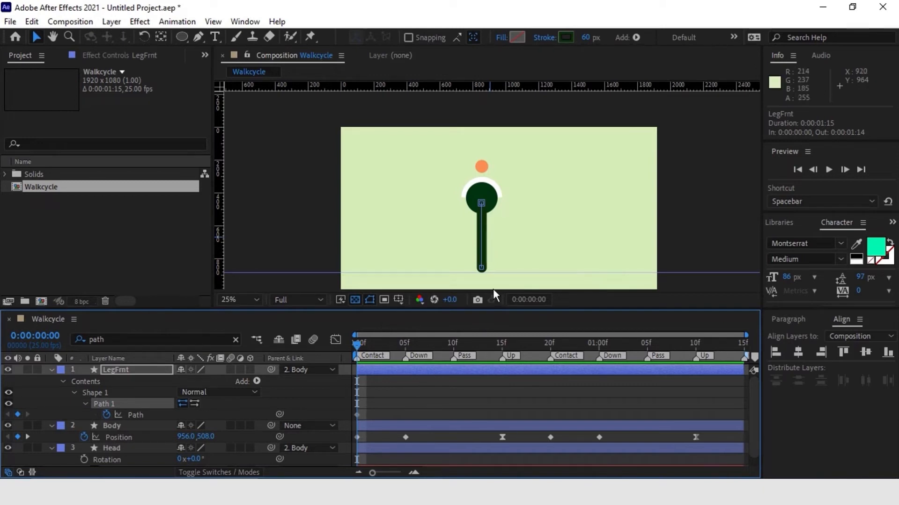
pyautogui.click(482, 272)
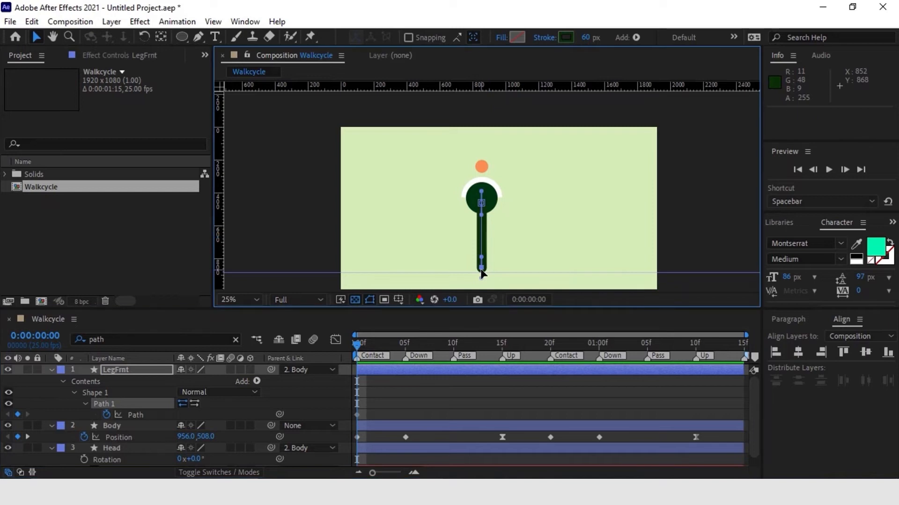
pyautogui.moveTo(481, 271); pyautogui.dragTo(516, 277)
pyautogui.moveTo(483, 214); pyautogui.dragTo(490, 223)
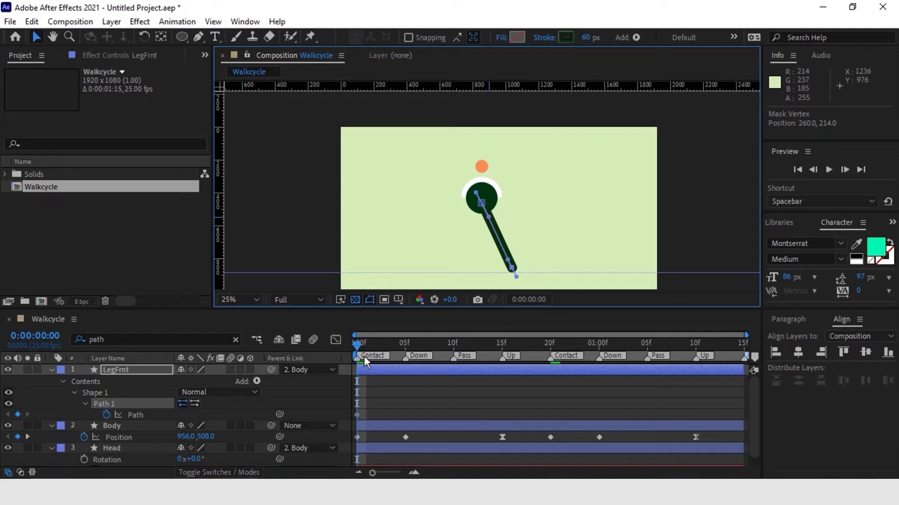
# At the first Down marker, frame 5, bend LegFrnt's knee forward and plant its foot vertex on the ground guide at about 247, 213
pyautogui.moveTo(363, 346); pyautogui.dragTo(406, 343)
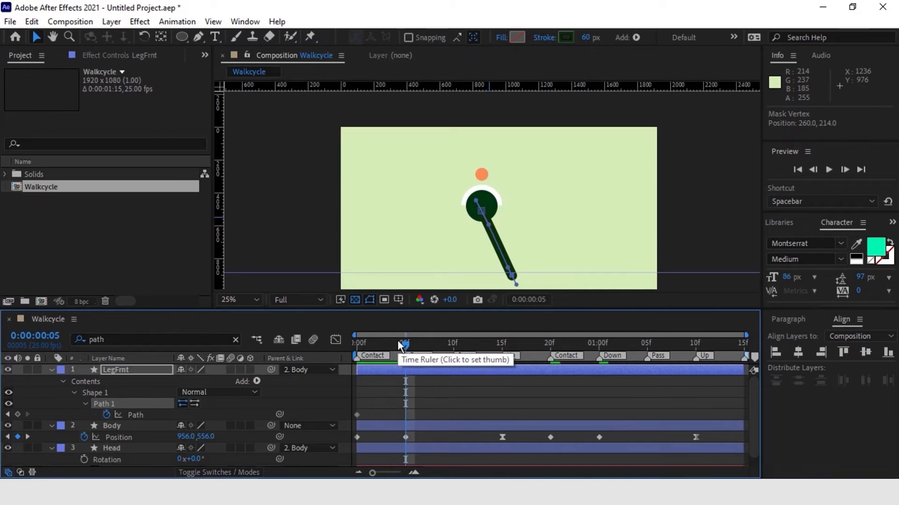
pyautogui.moveTo(514, 281); pyautogui.dragTo(502, 221)
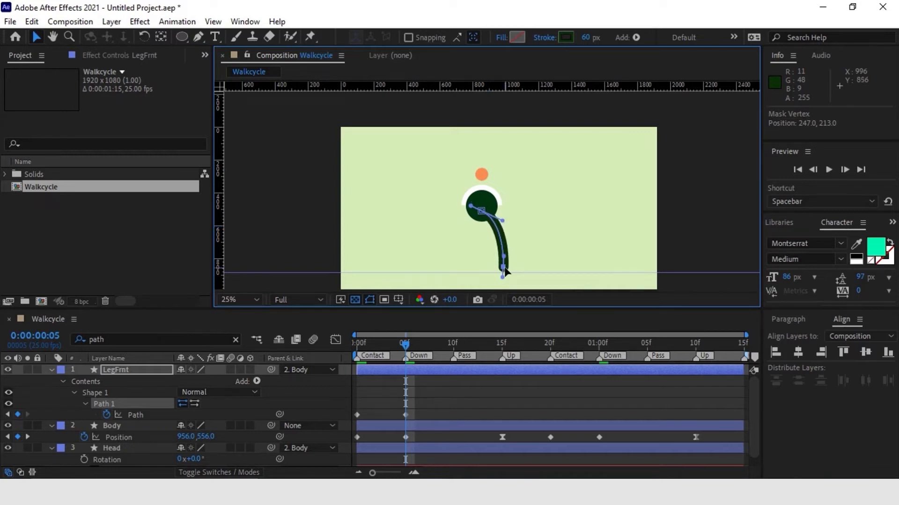
pyautogui.moveTo(505, 261); pyautogui.dragTo(502, 244)
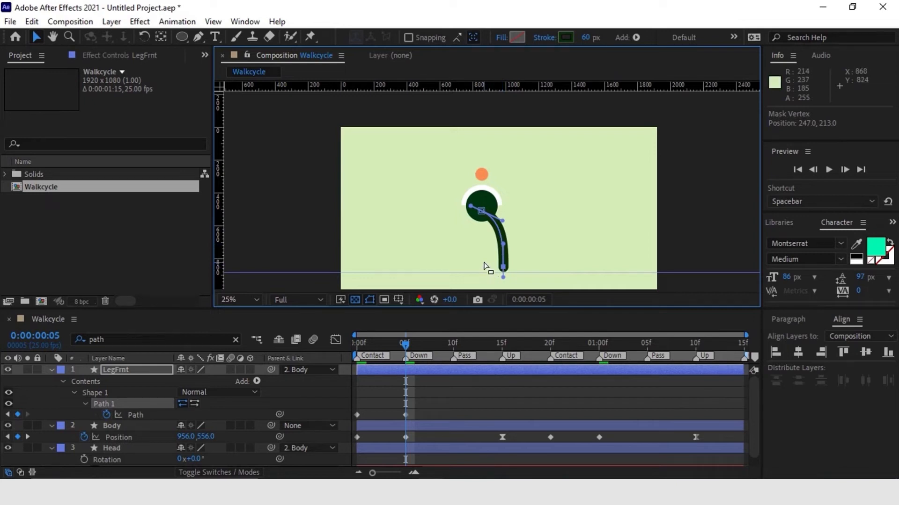
# At the first Pass marker, frame 10, straighten LegFrnt vertically beneath the body, with its foot vertex at about 213, 215
pyautogui.click(442, 351)
pyautogui.moveTo(442, 351); pyautogui.dragTo(454, 351)
pyautogui.moveTo(505, 261); pyautogui.dragTo(482, 270)
pyautogui.moveTo(501, 212); pyautogui.dragTo(480, 255)
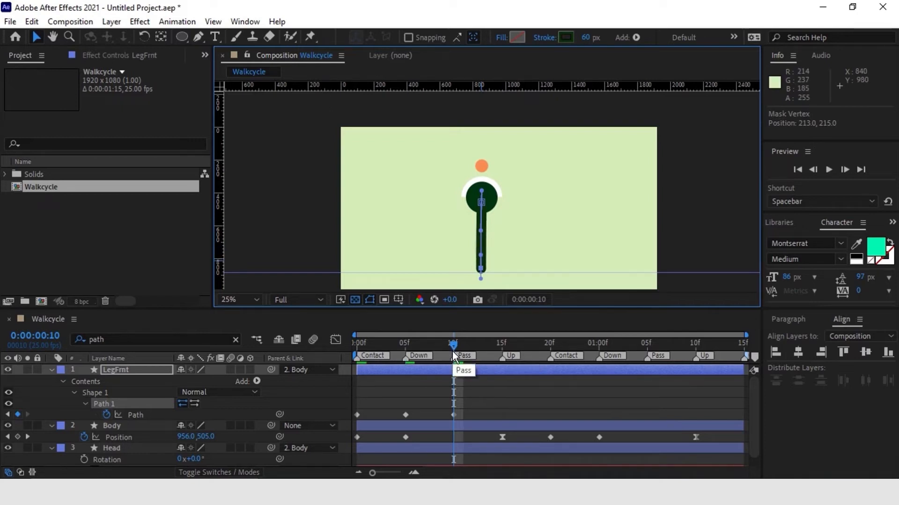
# Tilt LegFrnt backward at the first Up marker, foot vertex about 190, 214, and farther back at the second Contact marker, about 166, 213
pyautogui.click(500, 347)
pyautogui.moveTo(480, 268)
pyautogui.mouseDown()
pyautogui.moveTo(467, 261)
pyautogui.moveTo(478, 225)
pyautogui.mouseUp()
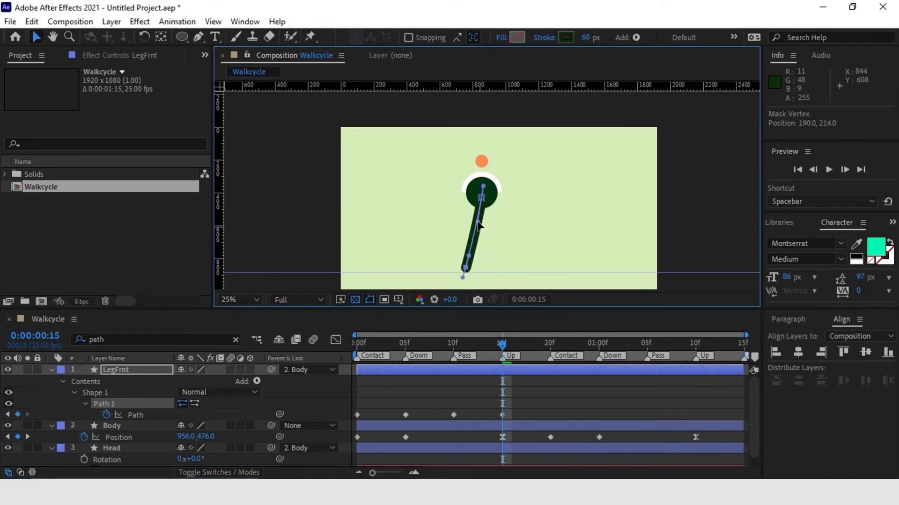
pyautogui.click(551, 347)
pyautogui.moveTo(466, 272); pyautogui.dragTo(462, 249)
pyautogui.moveTo(477, 227); pyautogui.dragTo(474, 222)
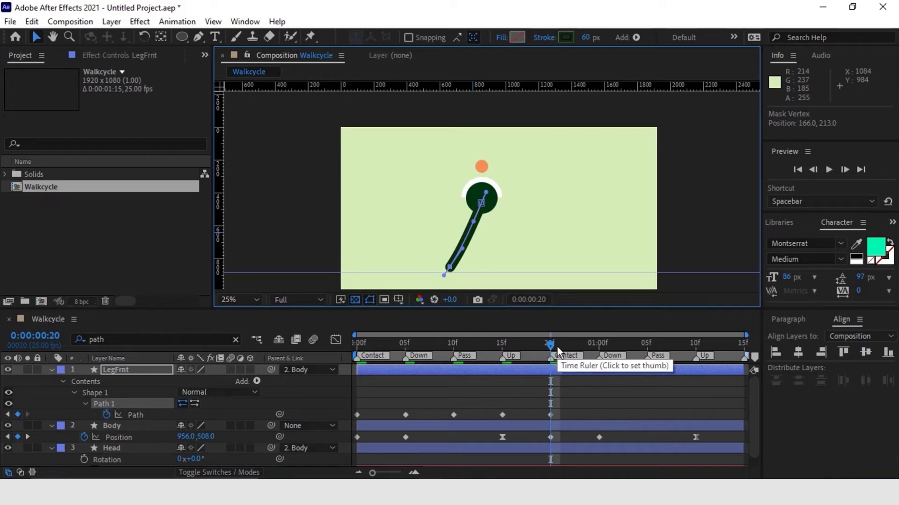
# At the second Down marker, 0:00:01:00, curve LegFrnt with its foot trailing behind the body at about 157, 216
pyautogui.click(598, 347)
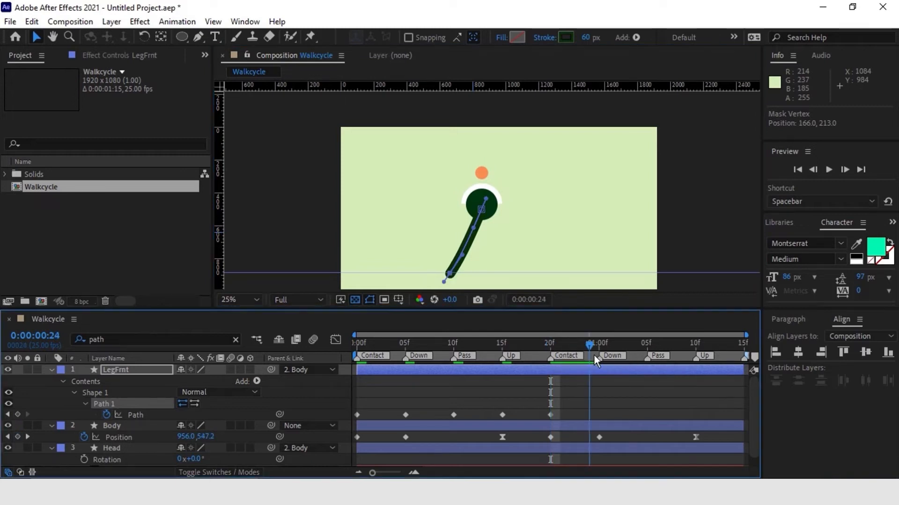
pyautogui.moveTo(448, 275)
pyautogui.mouseDown()
pyautogui.moveTo(442, 269)
pyautogui.moveTo(463, 268)
pyautogui.mouseUp()
pyautogui.moveTo(473, 229); pyautogui.dragTo(484, 230)
pyautogui.press('Up')
pyautogui.press('Up')
pyautogui.moveTo(464, 271); pyautogui.dragTo(486, 226)
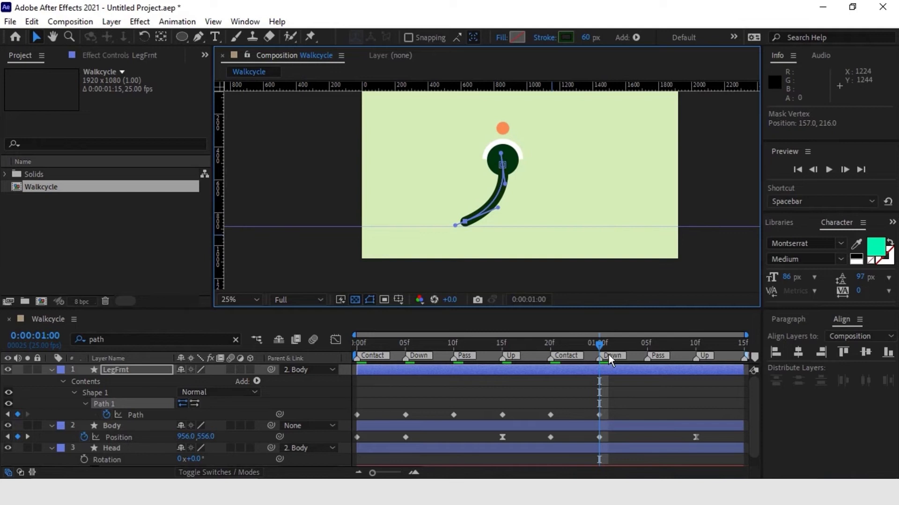
# At the second Pass marker, 0:00:01:05, lift LegFrnt's foot to about 190, 174 and bend the knee sharply forward
pyautogui.moveTo(609, 353); pyautogui.dragTo(646, 352)
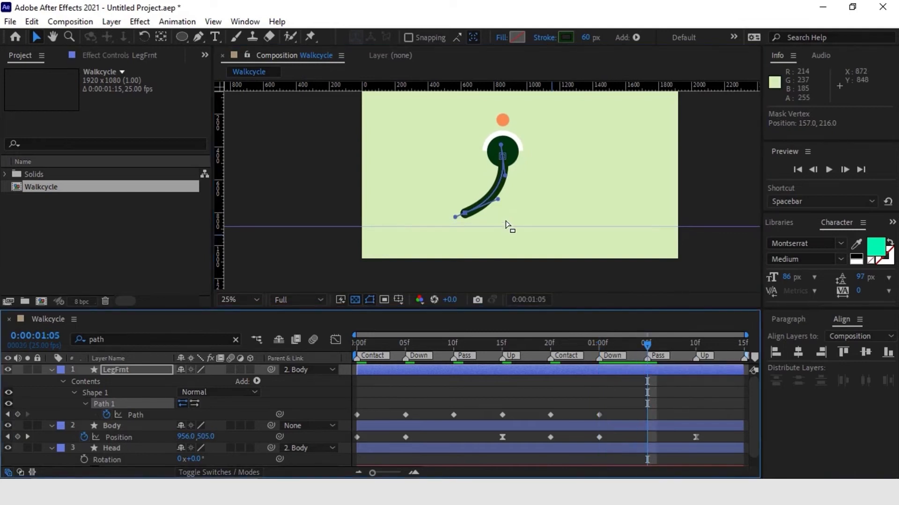
pyautogui.moveTo(463, 214); pyautogui.dragTo(526, 197)
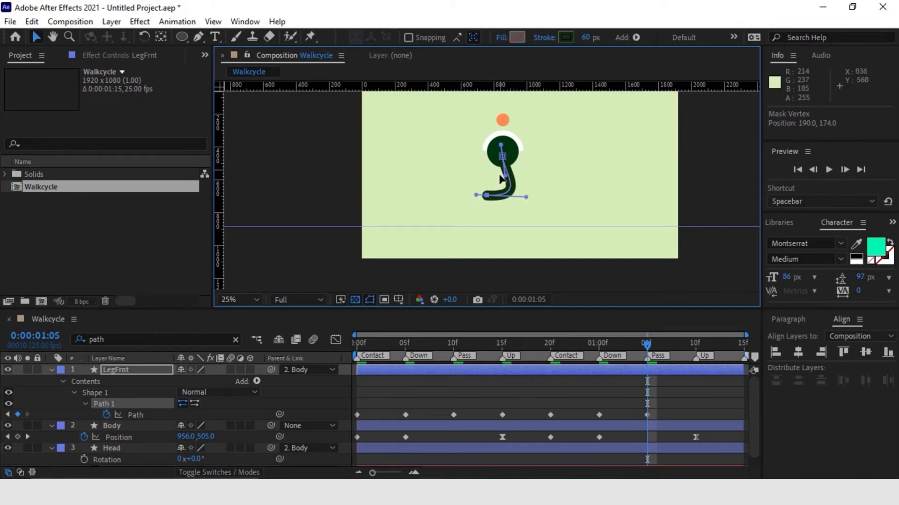
pyautogui.moveTo(527, 198); pyautogui.dragTo(535, 193)
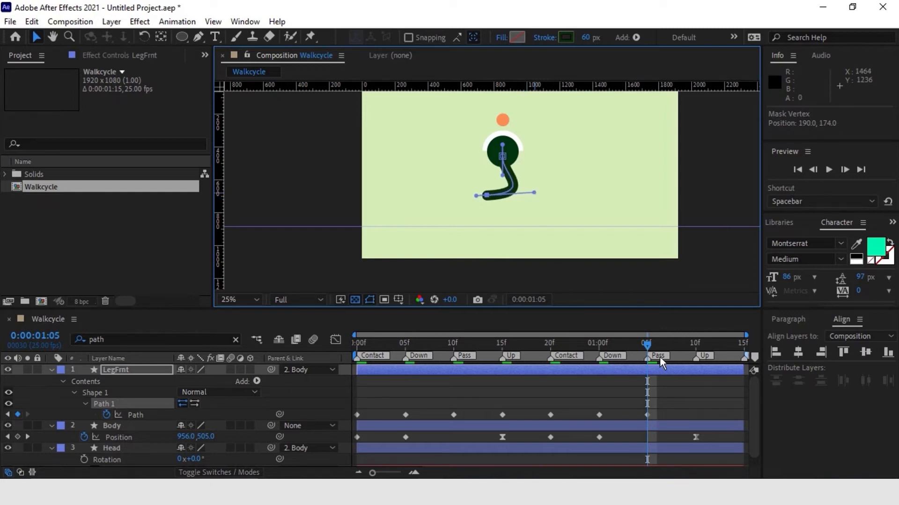
# At the second Up marker, 0:00:01:10, swing LegFrnt's raised foot forward to about 234, 191 with the knee softly bent
pyautogui.click(686, 351)
pyautogui.moveTo(686, 351); pyautogui.dragTo(696, 351)
pyautogui.moveTo(487, 192); pyautogui.dragTo(518, 172)
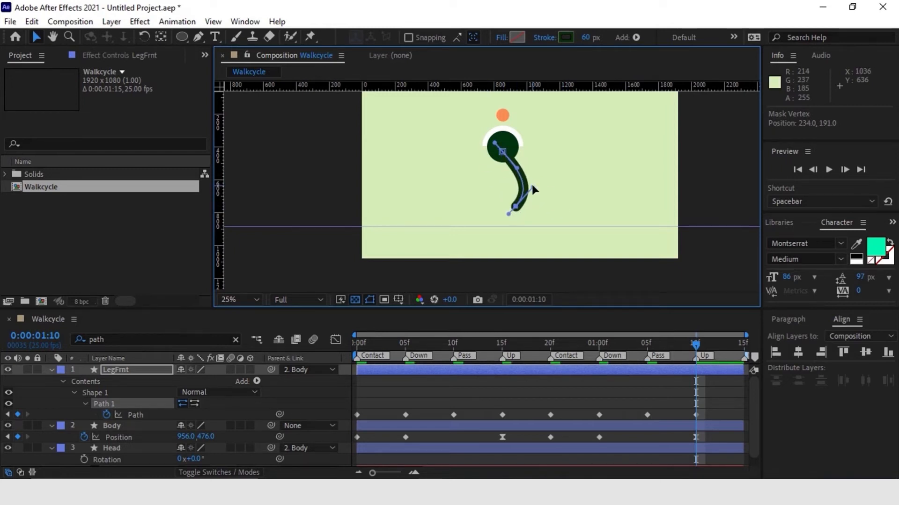
# Copy LegFrnt's first Path keyframe to the end of the cycle at 0:00:01:15 and preview the animation
pyautogui.click(746, 350)
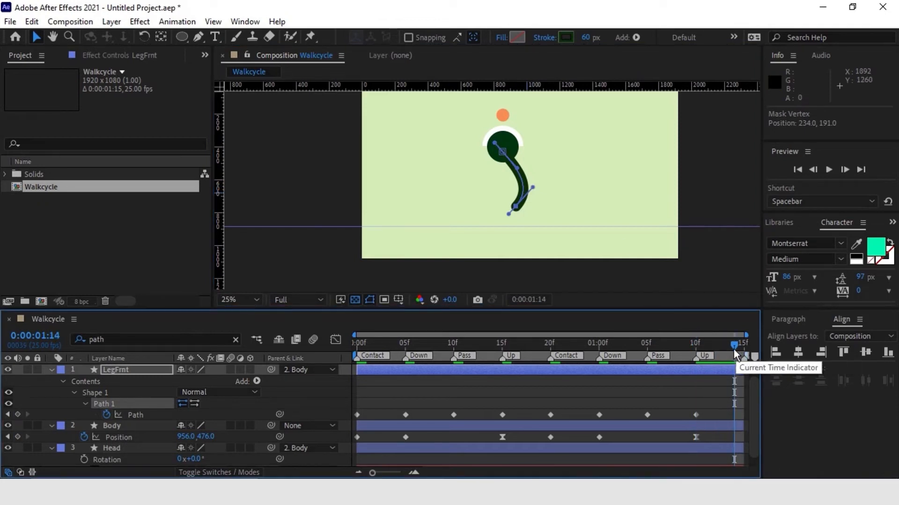
pyautogui.click(357, 415)
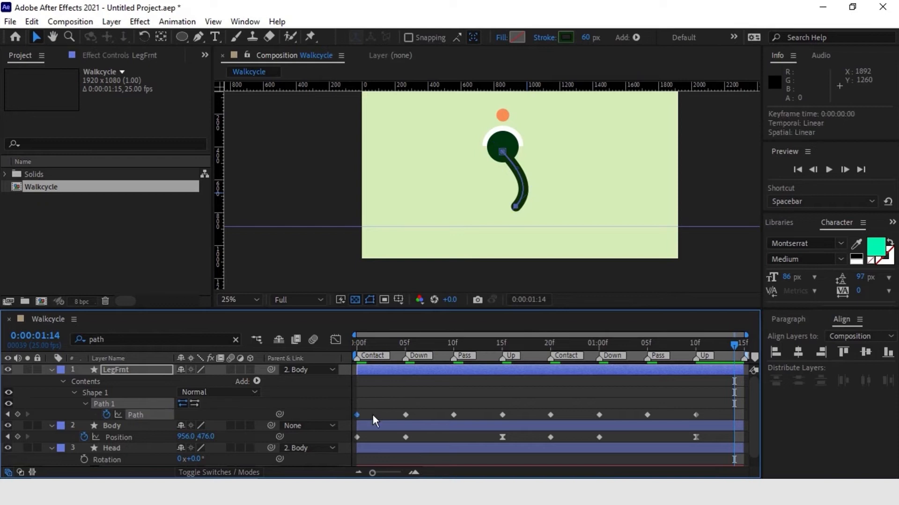
pyautogui.hotkey('ctrl', 'c')
pyautogui.hotkey('ctrl', 'v')
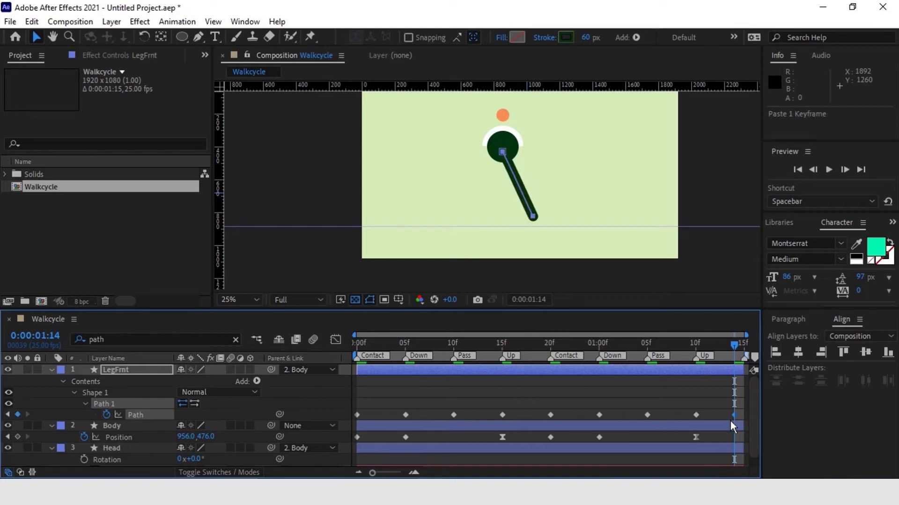
pyautogui.moveTo(742, 415); pyautogui.dragTo(748, 415)
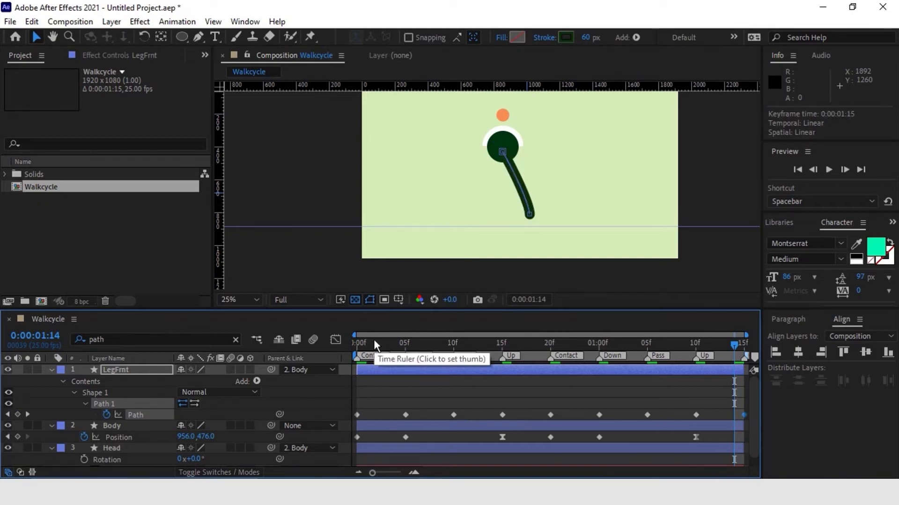
pyautogui.press('space')
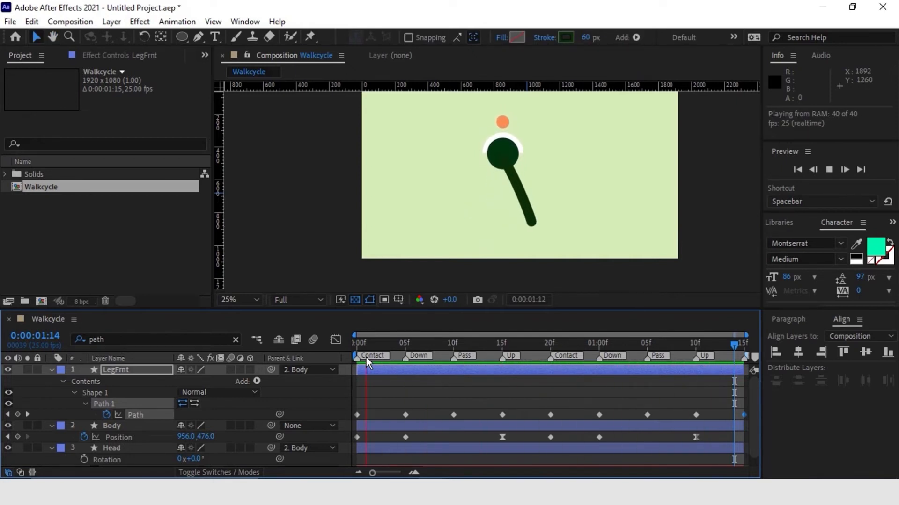
pyautogui.click(352, 341)
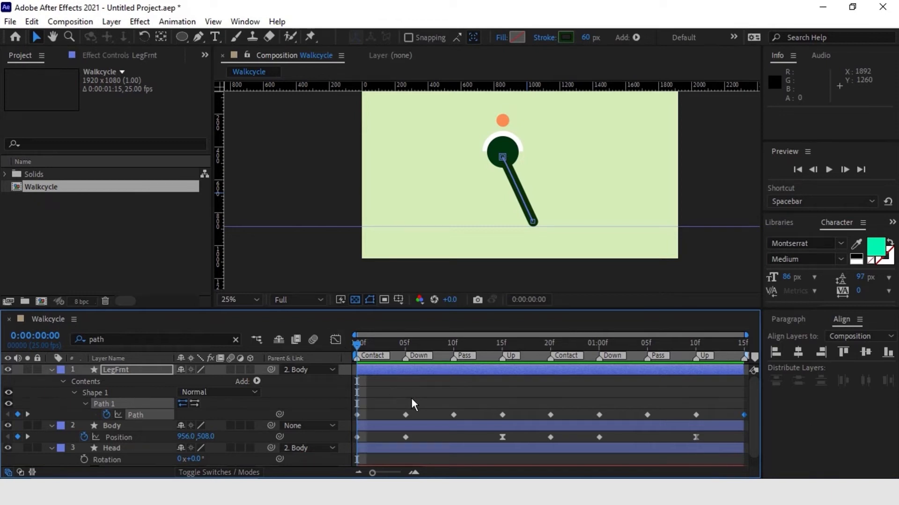
# Duplicate the LegFrnt layer as LegBack and place it directly beneath the Body layer
pyautogui.click(445, 397)
pyautogui.click(399, 374)
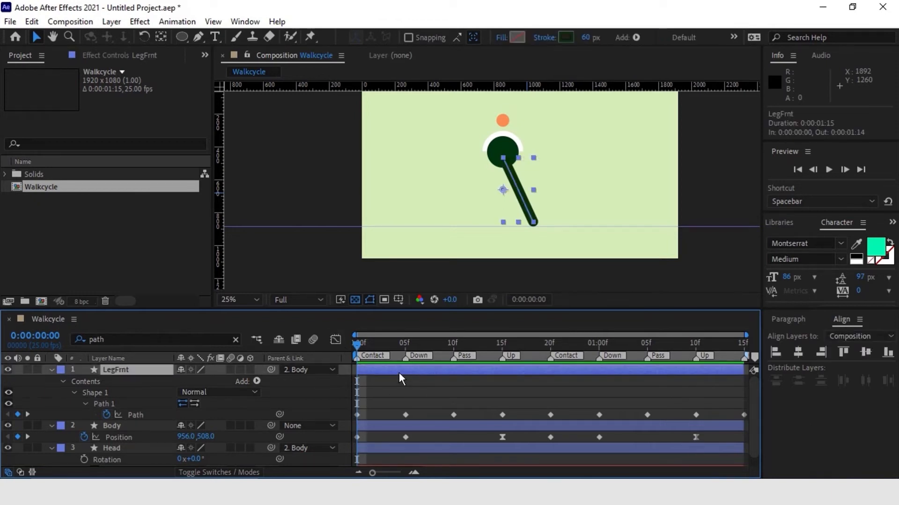
pyautogui.hotkey('ctrl', 'd')
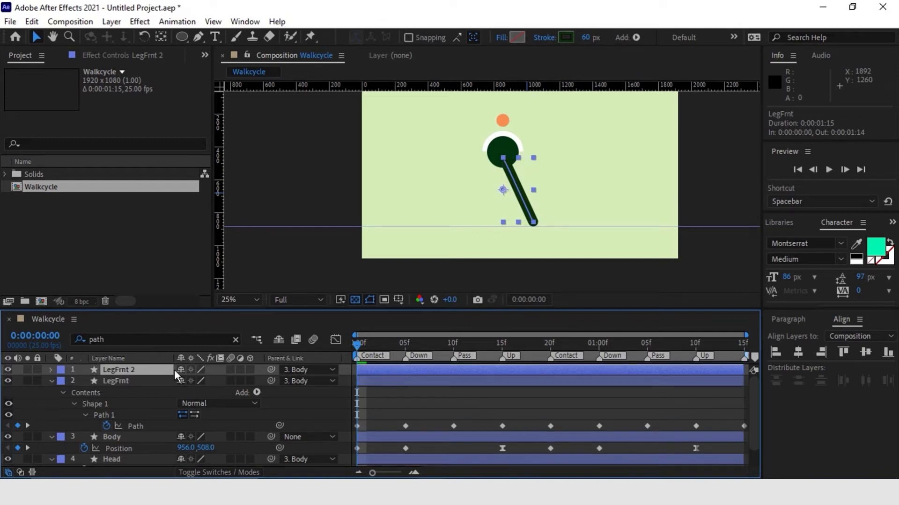
pyautogui.press('Return')
pyautogui.write('Back')
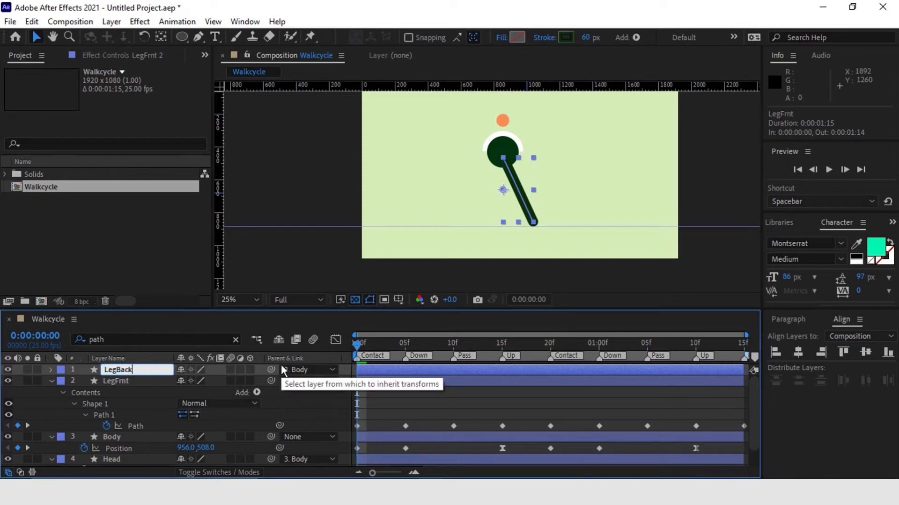
pyautogui.moveTo(128, 373); pyautogui.dragTo(121, 442)
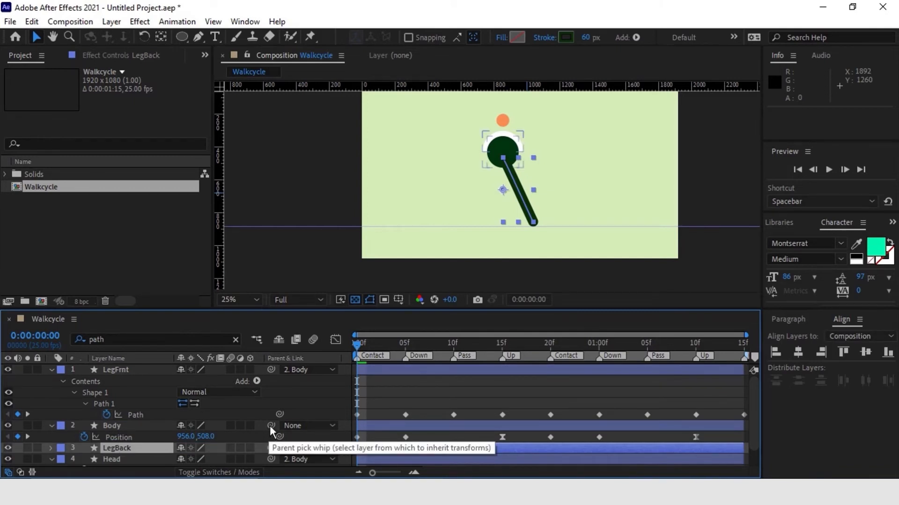
# Show only LegBack's keyframed Path property and darken the layer's stroke to a near-black green
pyautogui.press('u')
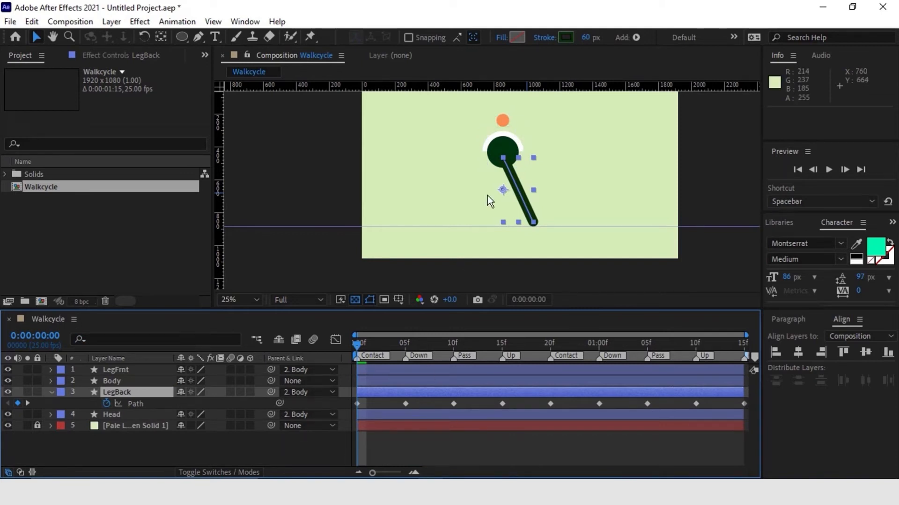
pyautogui.click(564, 43)
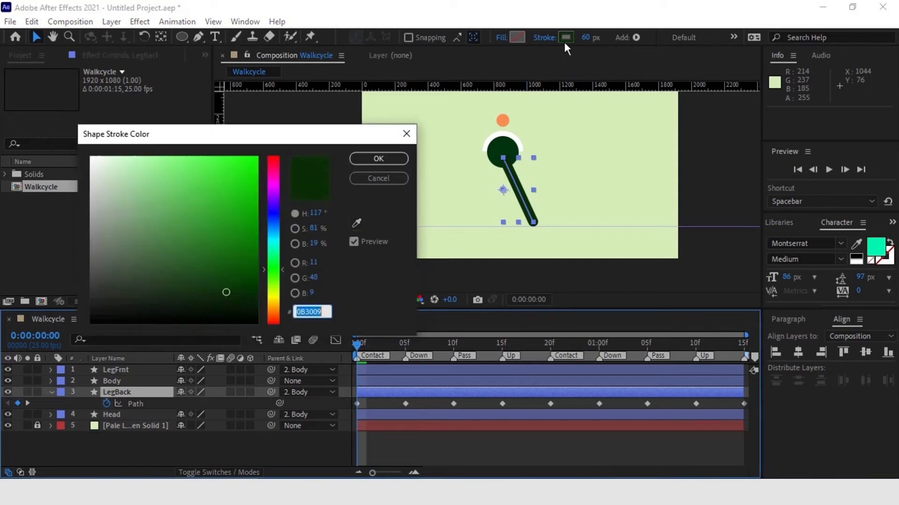
pyautogui.click(228, 295)
pyautogui.moveTo(228, 295); pyautogui.dragTo(226, 311)
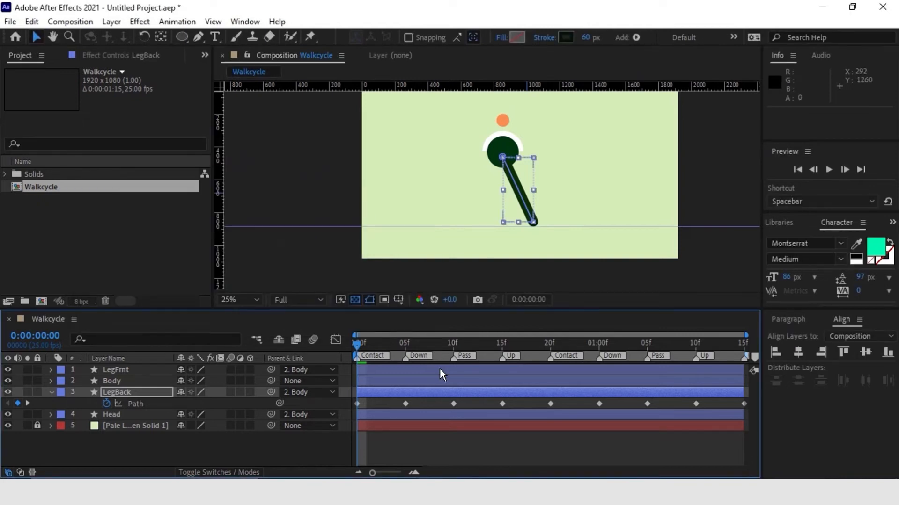
# Copy LegBack's Path keyframes at frames 5, 10 and 15, and delete its four Path keyframes from frame 0 to 15
pyautogui.moveTo(525, 401); pyautogui.dragTo(393, 408)
pyautogui.hotkey('ctrl', 'c')
pyautogui.moveTo(523, 400); pyautogui.dragTo(348, 408)
pyautogui.press('Delete')
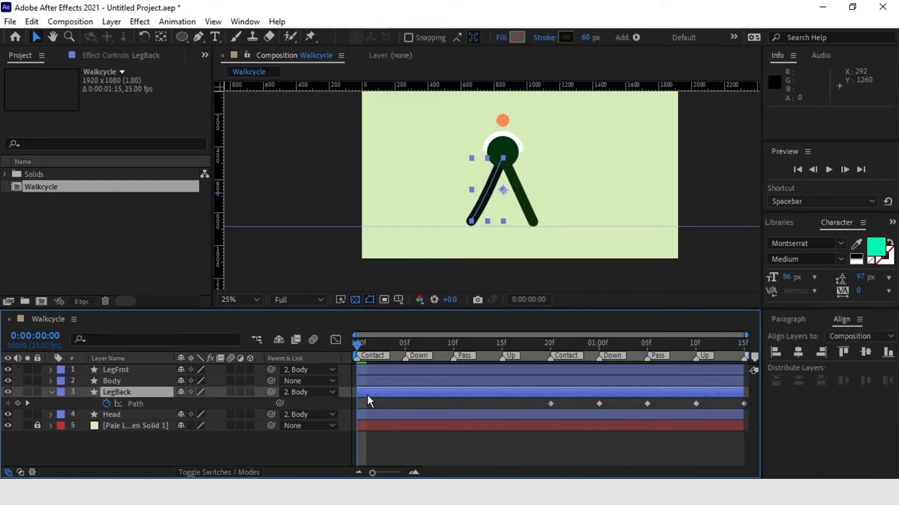
# Shift the LegBack layer 20 frames earlier and extend its out point to the end of the composition
pyautogui.moveTo(581, 390); pyautogui.dragTo(392, 394)
pyautogui.moveTo(550, 392); pyautogui.dragTo(742, 397)
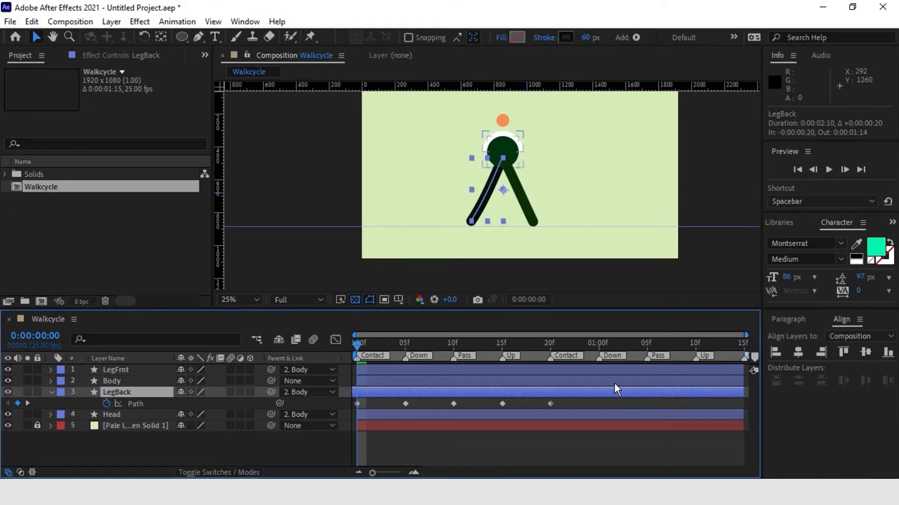
# Paste the three copied Path keyframes onto LegBack starting at the second Down marker, 0:00:01:00
pyautogui.moveTo(495, 345); pyautogui.dragTo(600, 365)
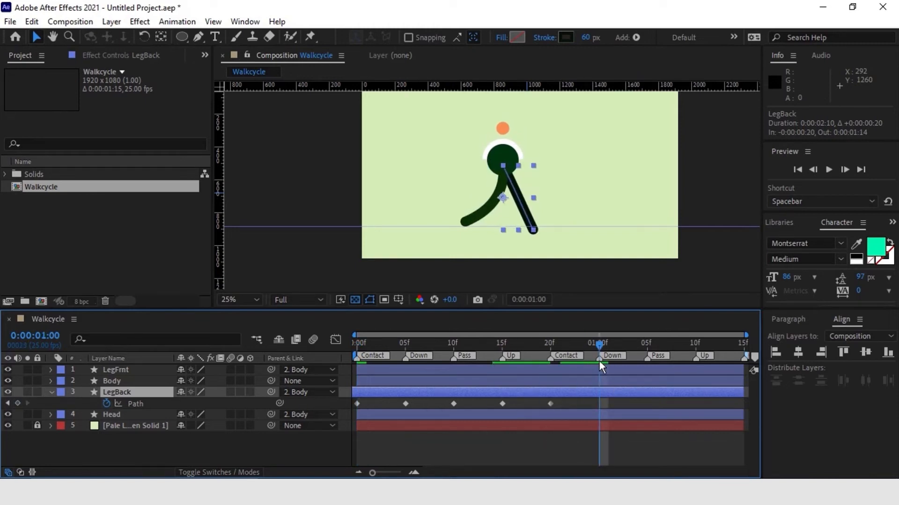
pyautogui.click(135, 403)
pyautogui.hotkey('ctrl', 'v')
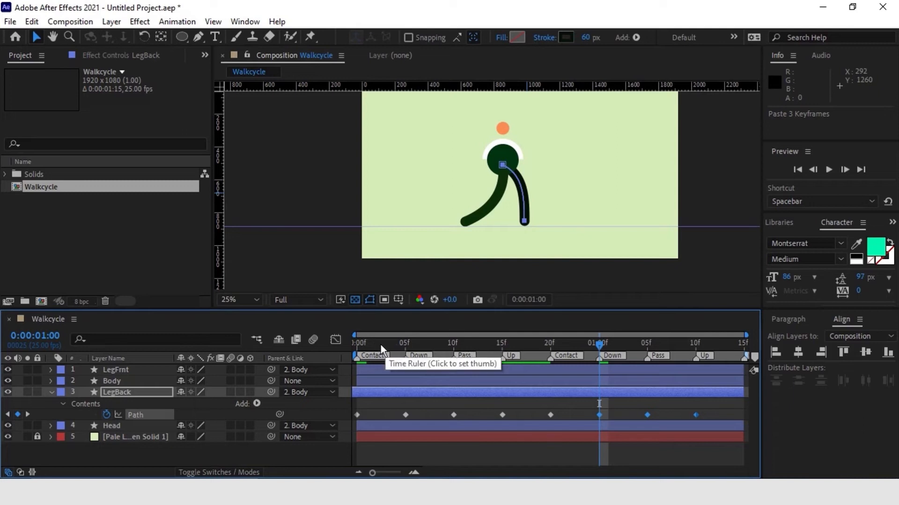
# Copy LegBack's first Path keyframe to the end of the composition at 0:00:01:15 and preview the walk cycle
pyautogui.click(357, 415)
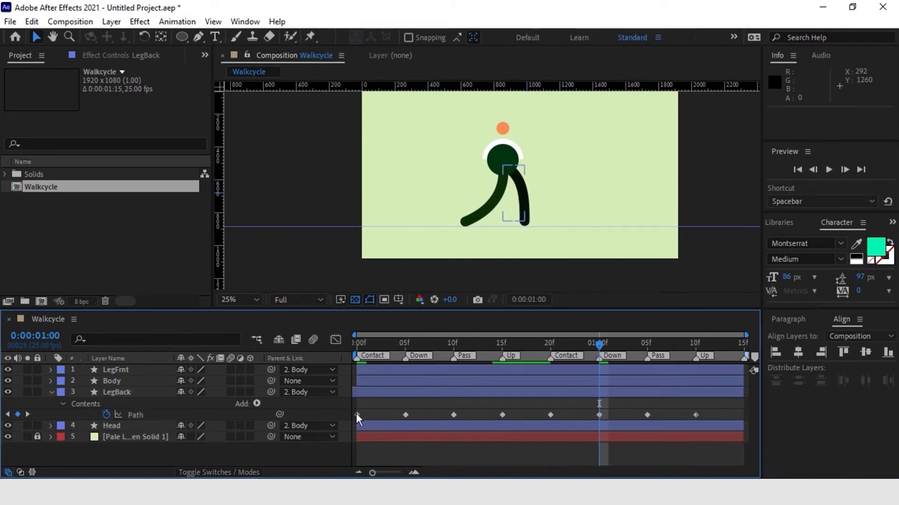
pyautogui.hotkey('ctrl', 'c')
pyautogui.click(747, 347)
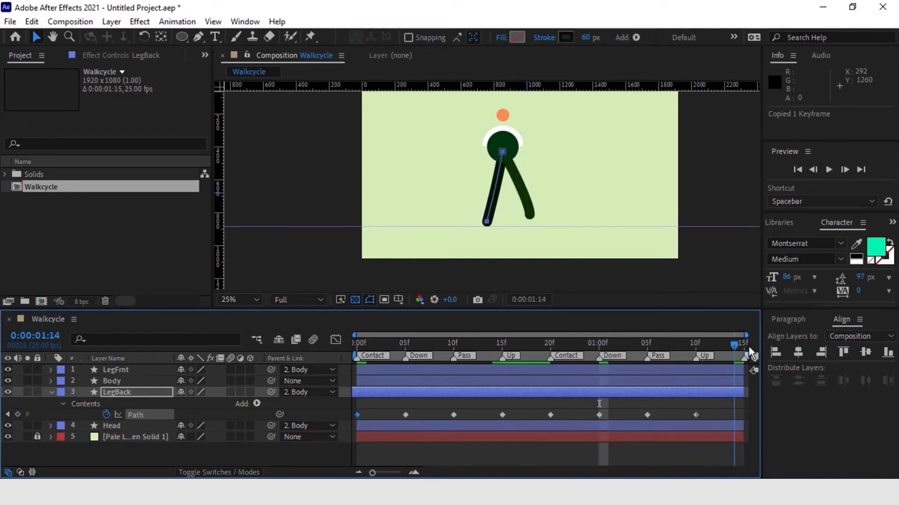
pyautogui.hotkey('ctrl', 'v')
pyautogui.moveTo(734, 415); pyautogui.dragTo(744, 416)
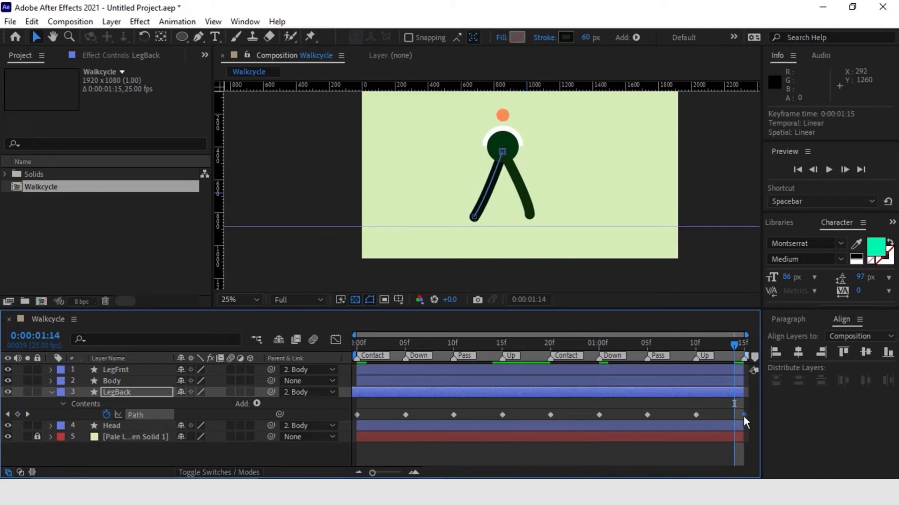
pyautogui.press('space')
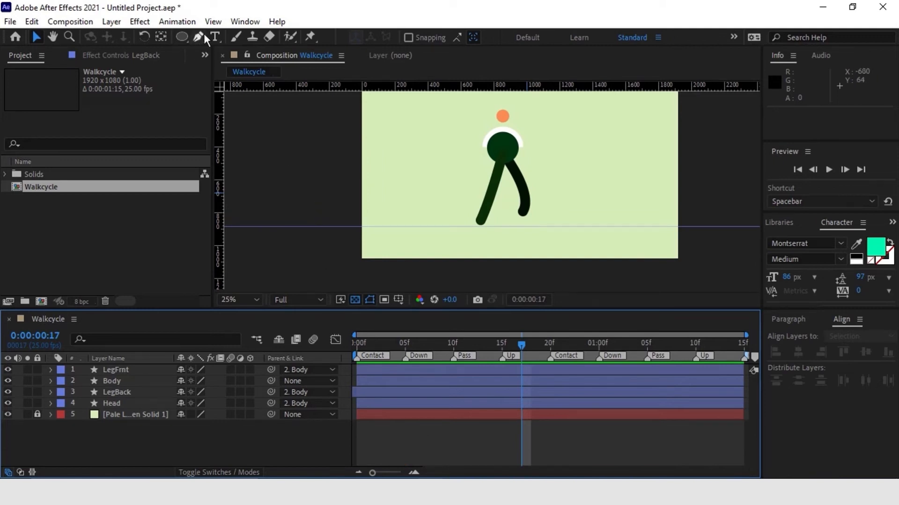
# Draw a short vertical arm line behind the character with the Pen tool and sample the head's orange, FC8F54, for its stroke
pyautogui.click(199, 36)
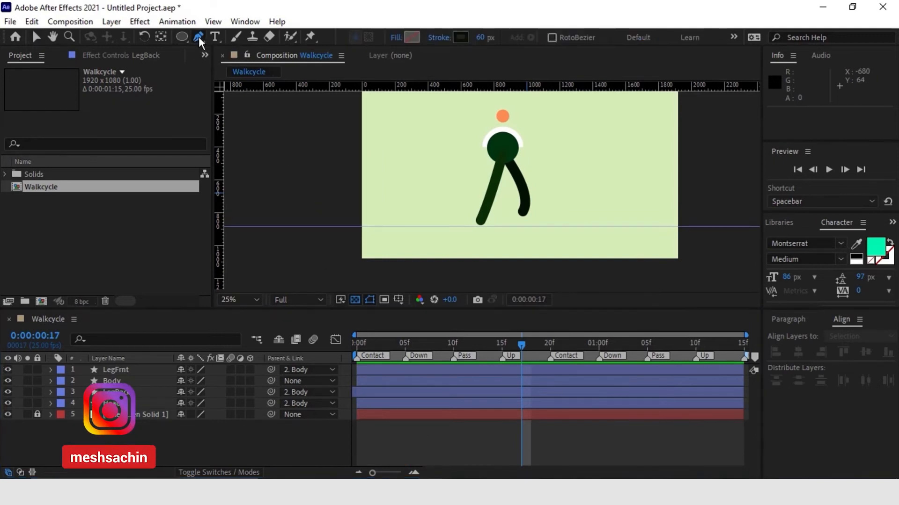
pyautogui.click(456, 140)
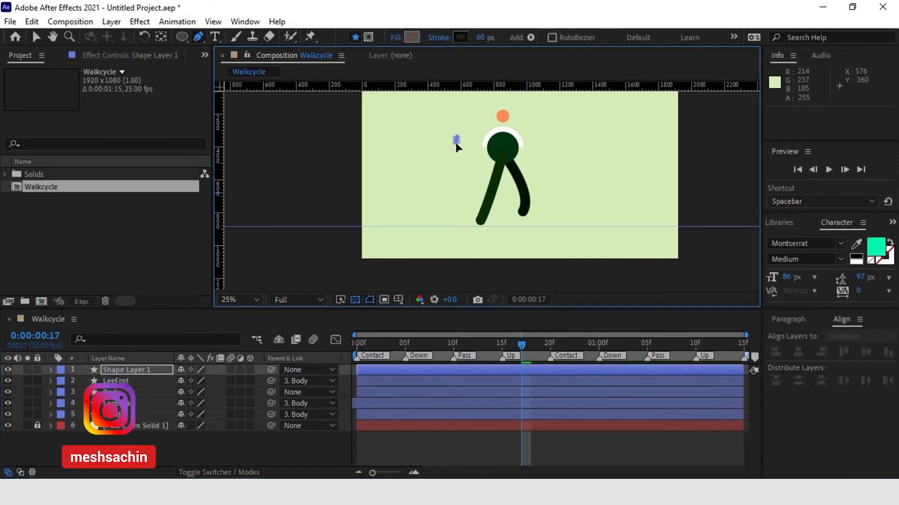
pyautogui.click(456, 170)
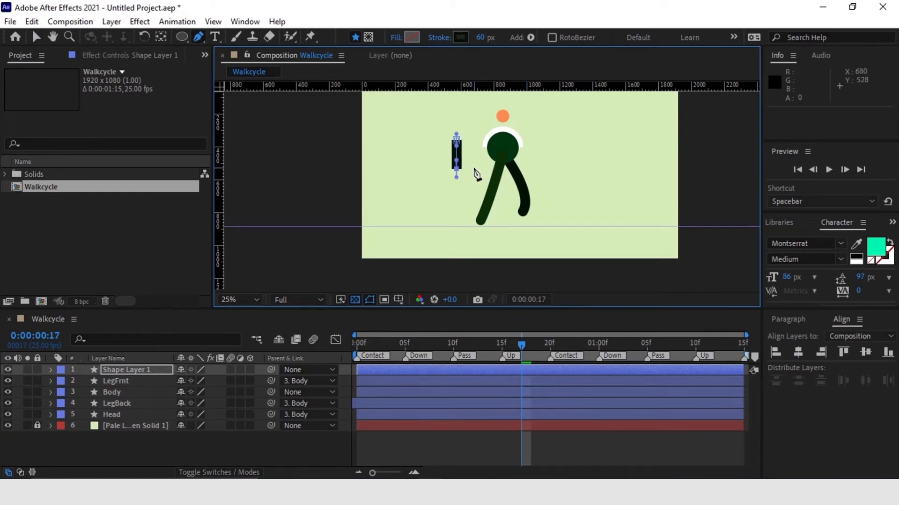
pyautogui.click(461, 37)
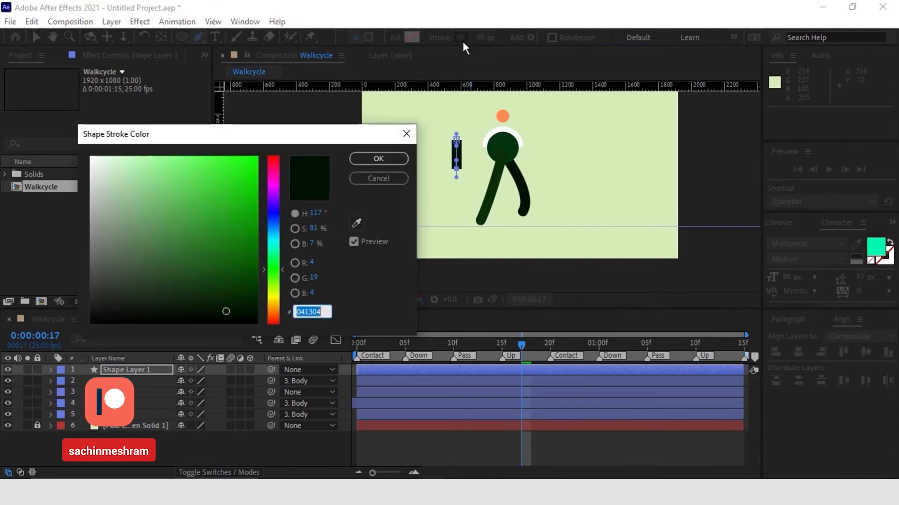
pyautogui.click(356, 223)
pyautogui.click(497, 120)
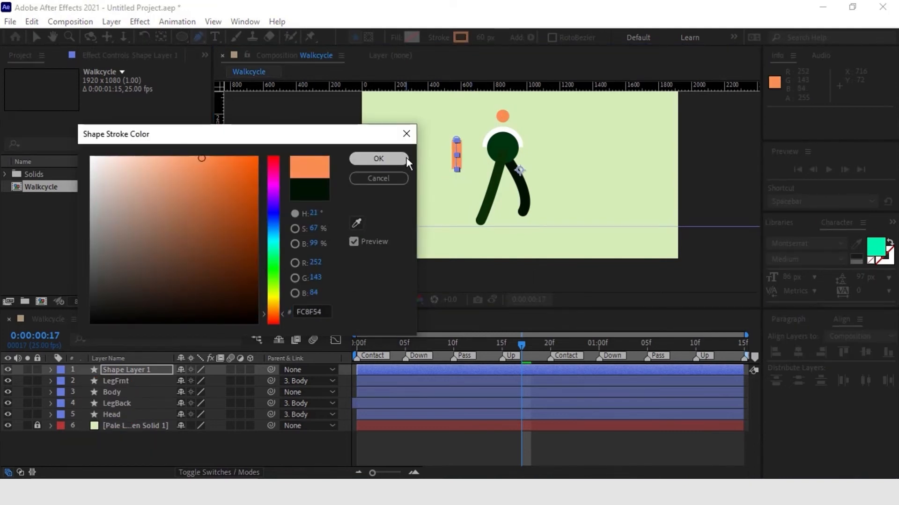
pyautogui.click(405, 157)
# Rename the new arm layer as ArmFront and parent it to the Body layer
pyautogui.click(145, 373)
pyautogui.press('Return')
pyautogui.write('ArmFront')
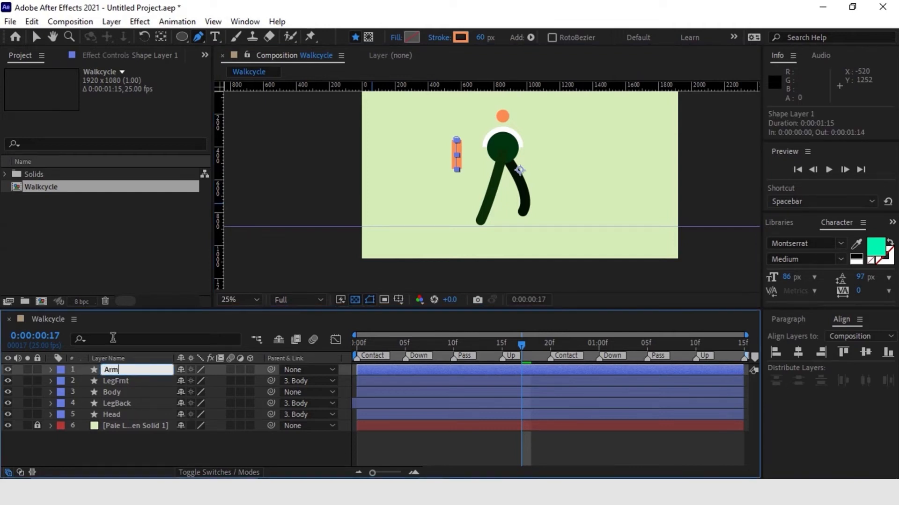
pyautogui.press('Return')
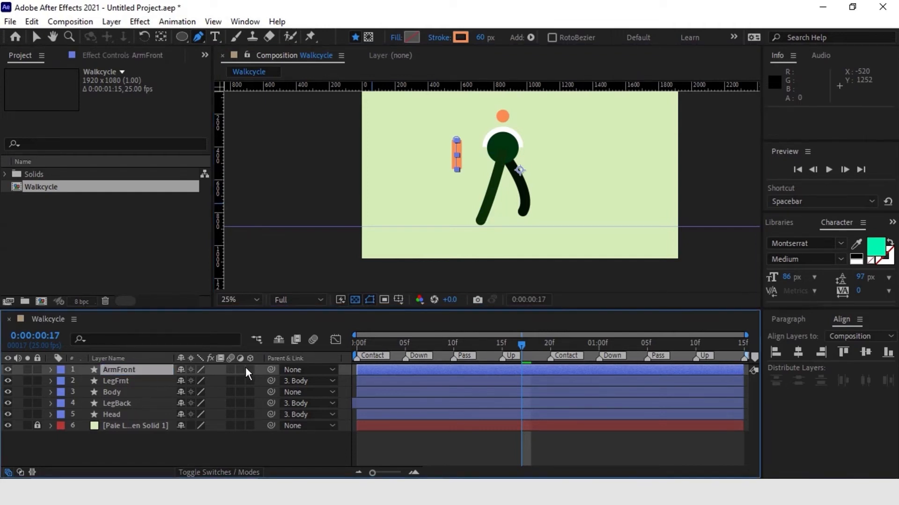
pyautogui.moveTo(268, 369); pyautogui.dragTo(115, 394)
# Move ArmFront to position 188, 198.1 at the body's rear shoulder and place its anchor point at the arm's upper end
pyautogui.click(125, 373)
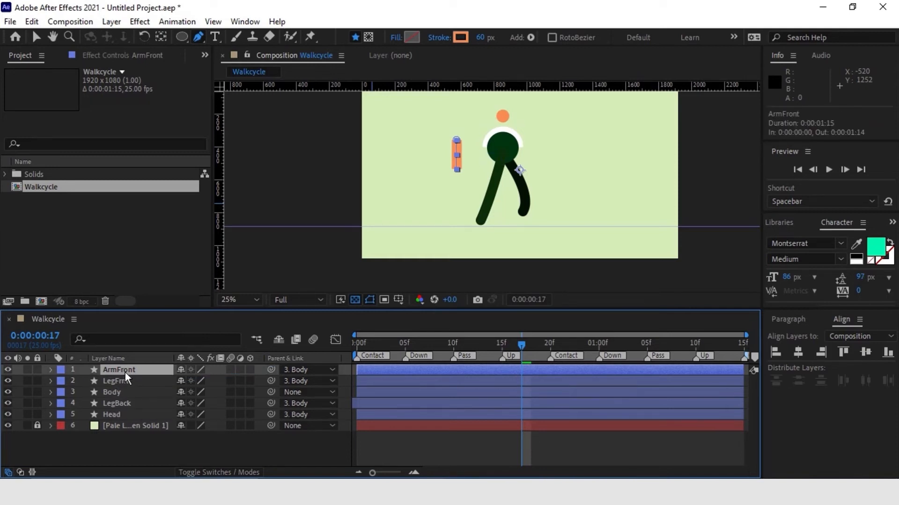
pyautogui.hotkey('shift', 'Right')
pyautogui.hotkey('shift', 'Right')
pyautogui.hotkey('shift', 'Right')
pyautogui.hotkey('shift', 'Right')
pyautogui.press('Right')
pyautogui.press('Right')
pyautogui.press('Right')
pyautogui.press('Right')
pyautogui.press('Right')
pyautogui.press('Right')
pyautogui.press('Right')
pyautogui.press('Right')
pyautogui.press('Right')
pyautogui.press('Left')
pyautogui.press('Left')
pyautogui.press('Down')
pyautogui.press('Down')
pyautogui.press('Down')
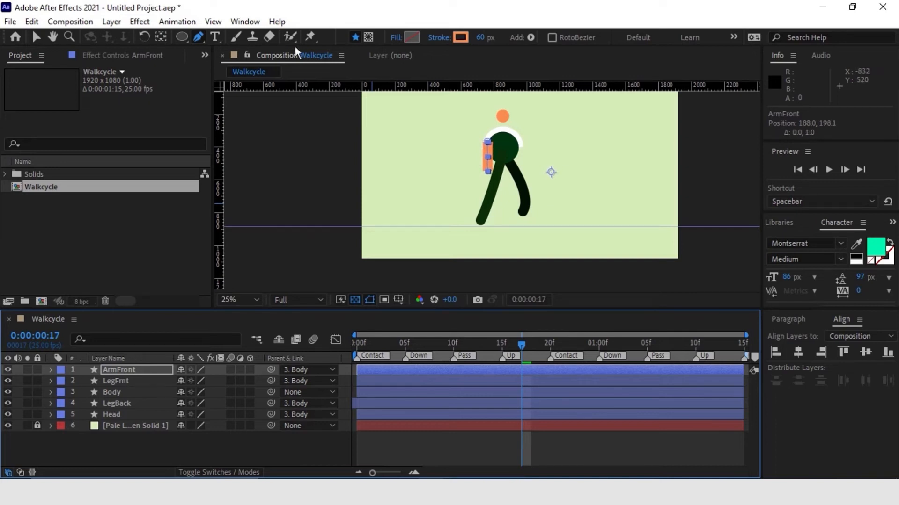
pyautogui.press('y')
pyautogui.moveTo(551, 172); pyautogui.dragTo(490, 146)
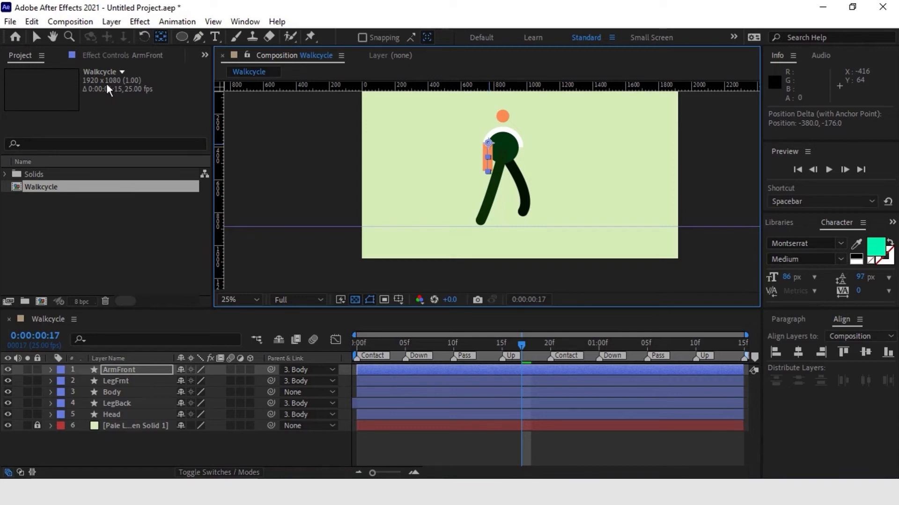
# Find ArmFront's Line Cap property and set it to Round Cap
pyautogui.click(112, 338)
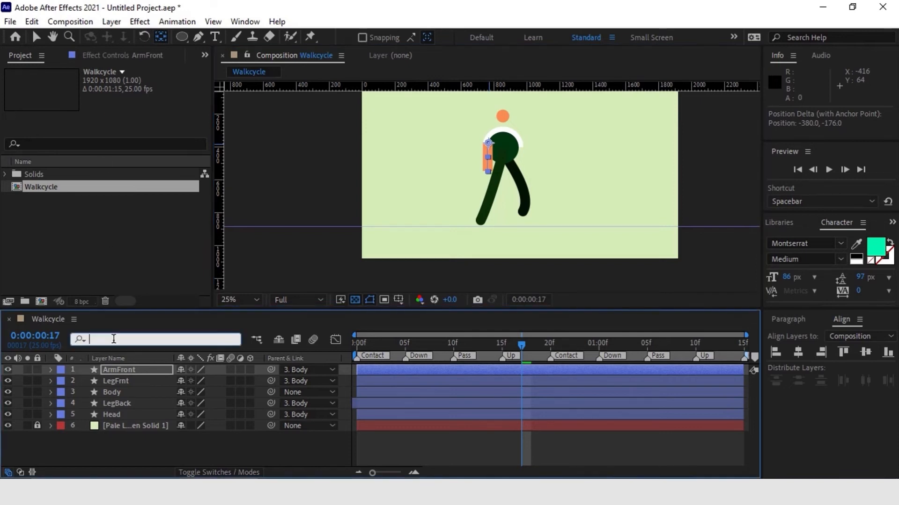
pyautogui.write('cap')
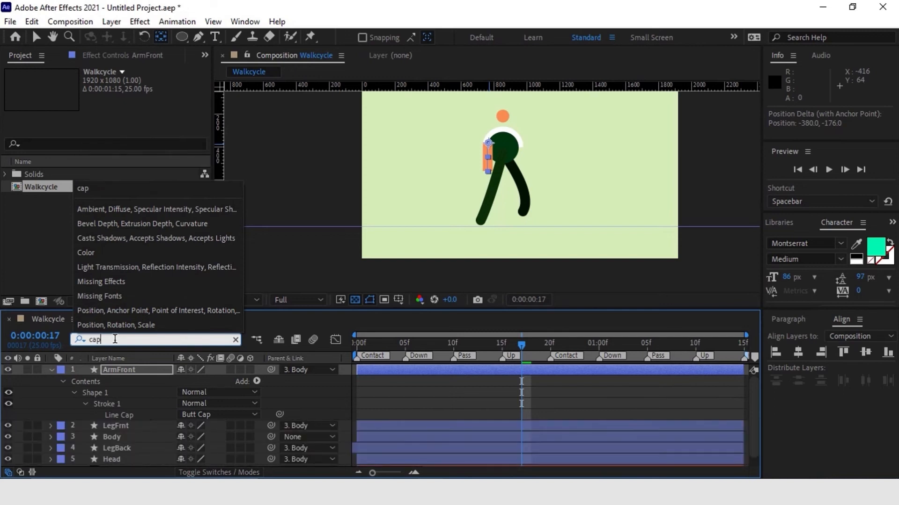
pyautogui.click(218, 415)
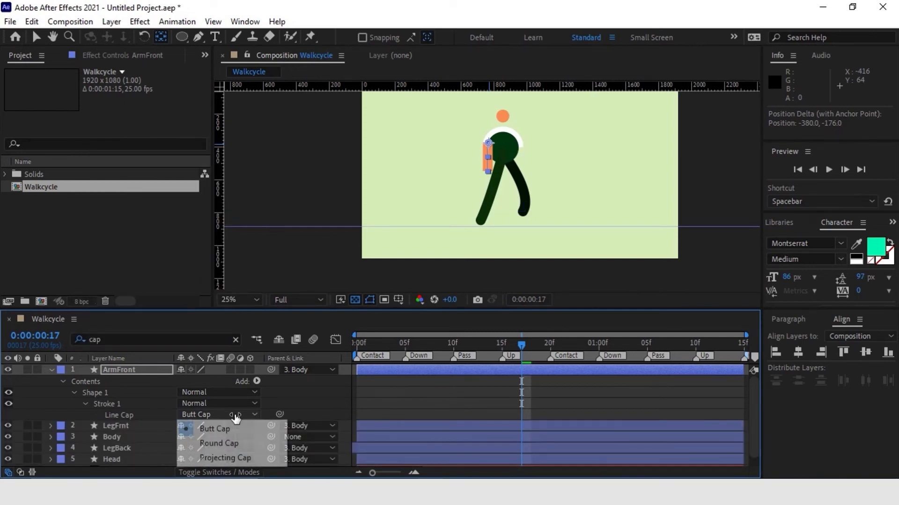
pyautogui.click(221, 445)
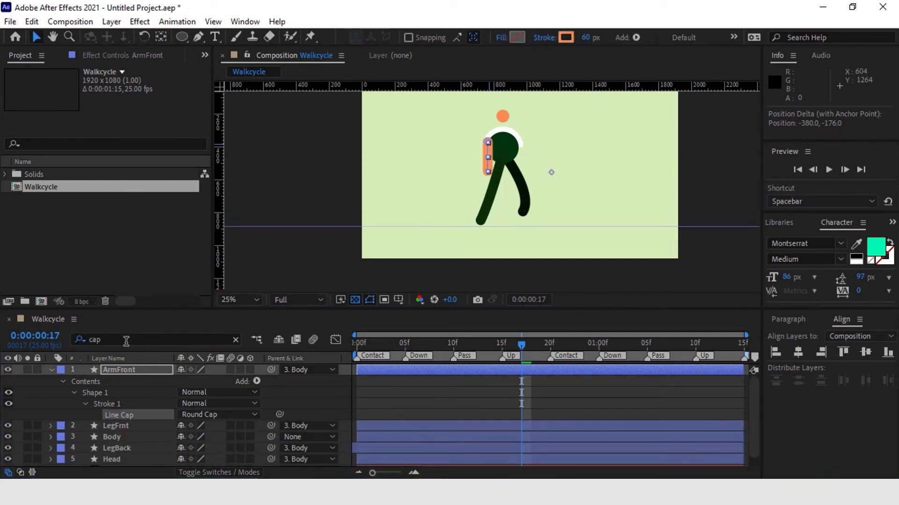
# Show ArmFront's Path property and enable keyframing for it at the first Contact marker, 0:00:00:00
pyautogui.click(82, 340)
pyautogui.write('path')
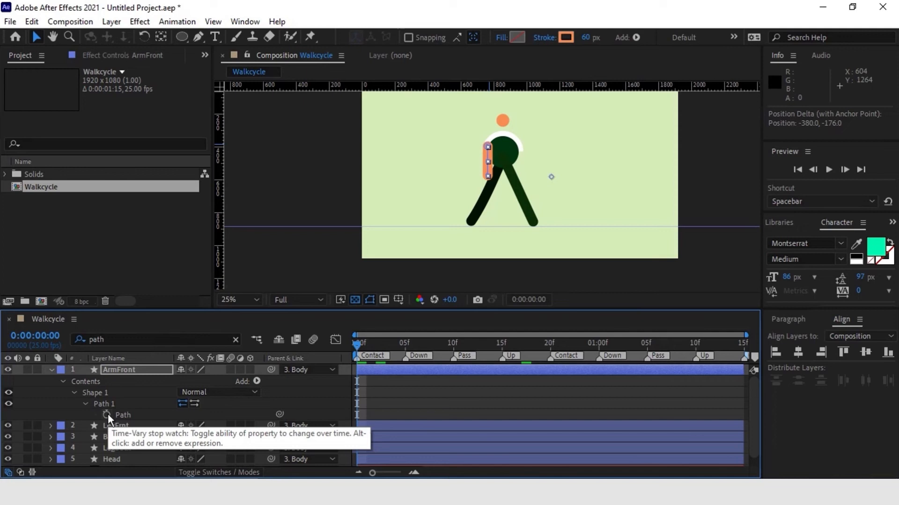
pyautogui.click(107, 414)
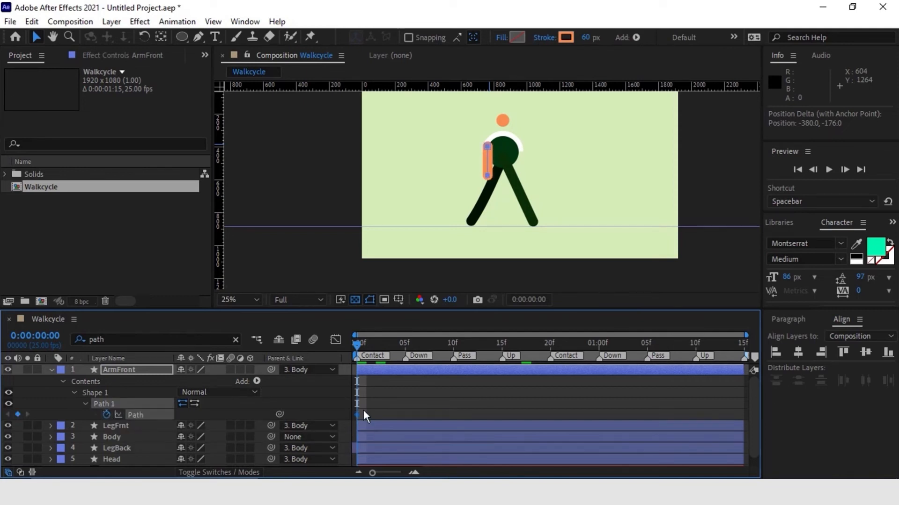
# Nudge ArmFront's path slightly lower against the shoulder and set its stroke width to 70 px
pyautogui.moveTo(490, 156); pyautogui.dragTo(490, 161)
pyautogui.press('Down')
pyautogui.press('Down')
pyautogui.press('Down')
pyautogui.press('Down')
pyautogui.press('Up')
pyautogui.press('Up')
pyautogui.press('Up')
pyautogui.press('Up')
pyautogui.press('Up')
pyautogui.press('Up')
pyautogui.press('Up')
pyautogui.press('Up')
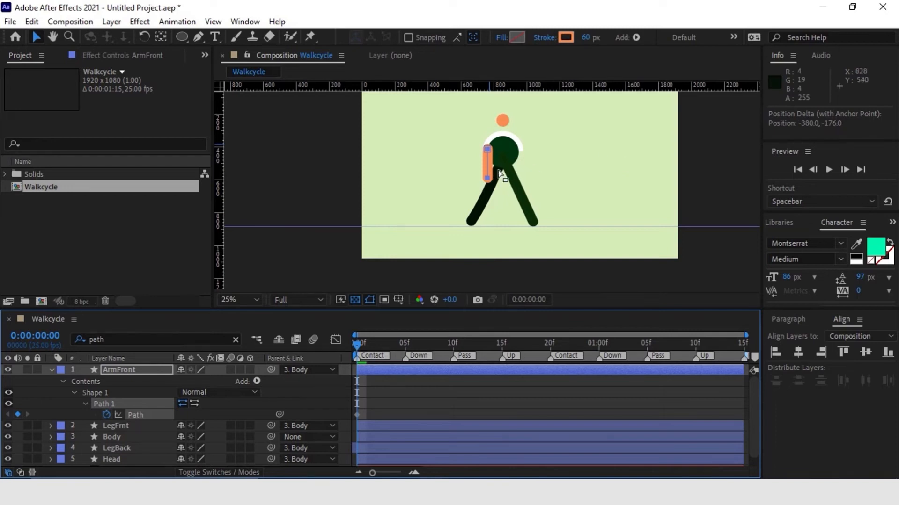
pyautogui.moveTo(585, 40); pyautogui.dragTo(595, 42)
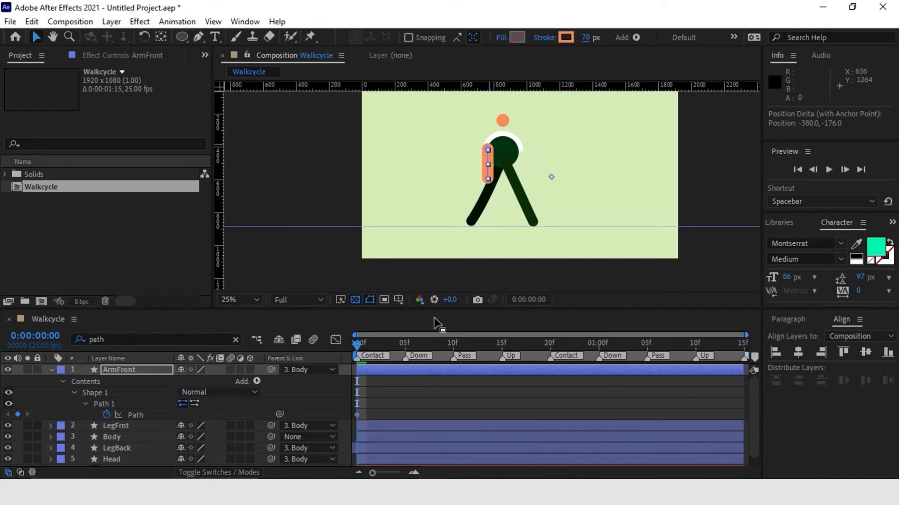
# Pose ArmFront's path swung backward at frame 0, and bend it slightly with the hand vertex at 177, 154 at frame 5
pyautogui.click(120, 369)
pyautogui.click(165, 413)
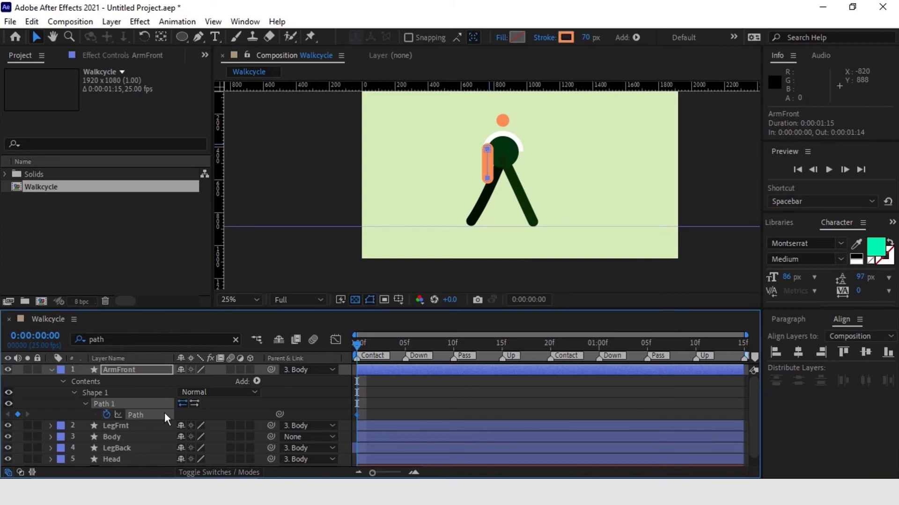
pyautogui.click(488, 182)
pyautogui.moveTo(488, 182); pyautogui.dragTo(479, 167)
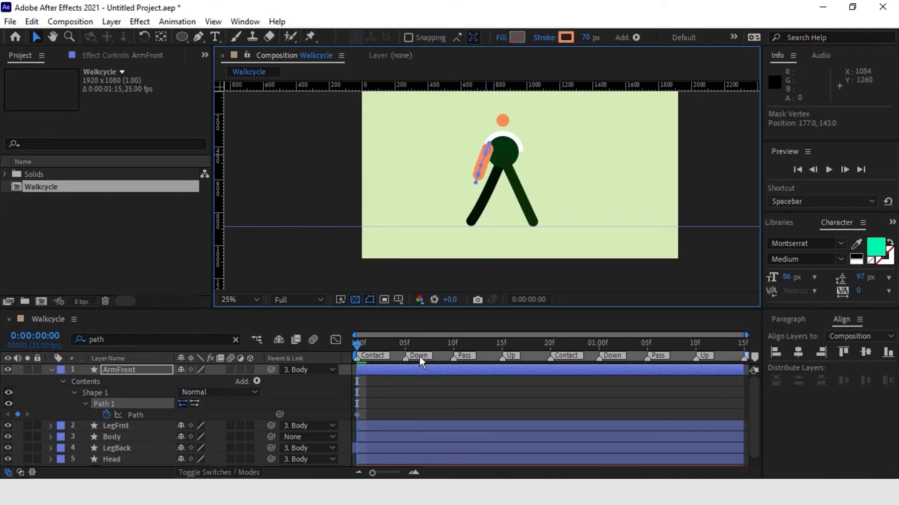
pyautogui.click(407, 345)
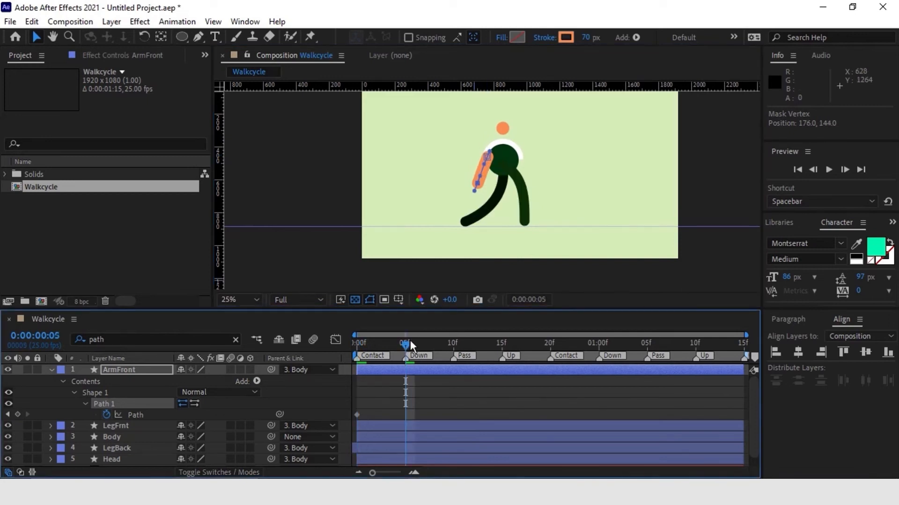
pyautogui.moveTo(482, 179); pyautogui.dragTo(478, 182)
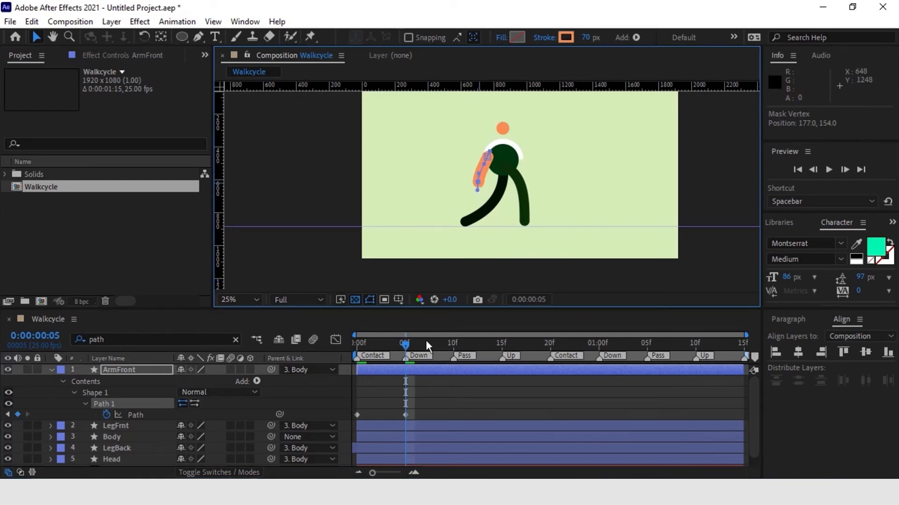
# Keyframe ArmFront's forward swing with the hand vertex at 187, 138 at frame 10, adjusted at frame 15, and at 198, 140 at frame 20
pyautogui.click(453, 343)
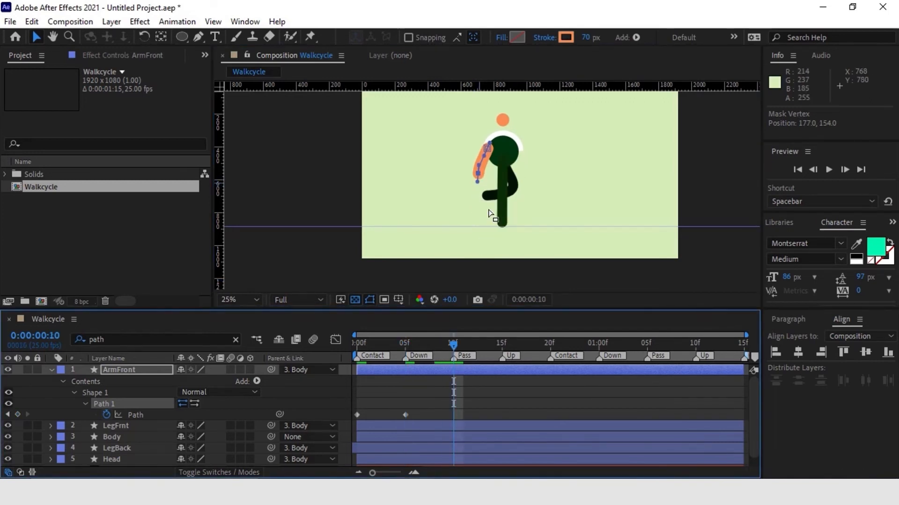
pyautogui.moveTo(478, 174); pyautogui.dragTo(485, 156)
pyautogui.moveTo(484, 172); pyautogui.dragTo(485, 172)
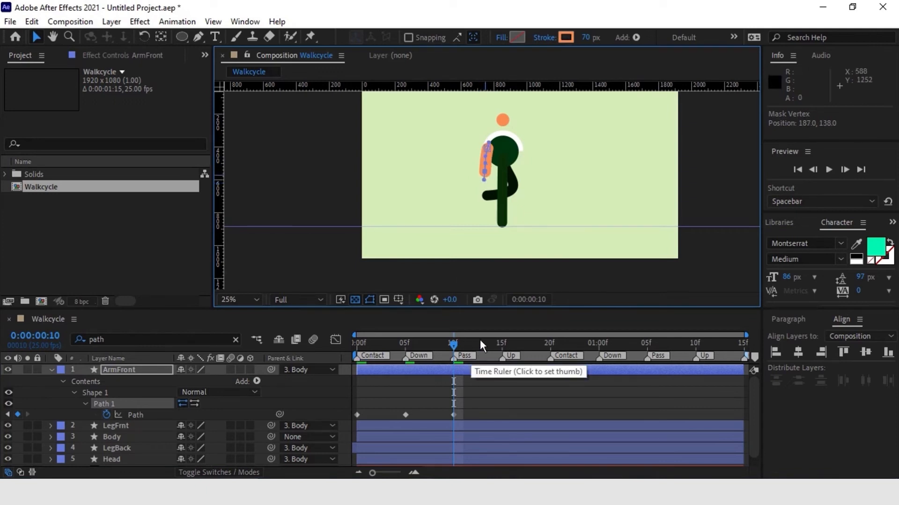
pyautogui.click(501, 343)
pyautogui.click(483, 160)
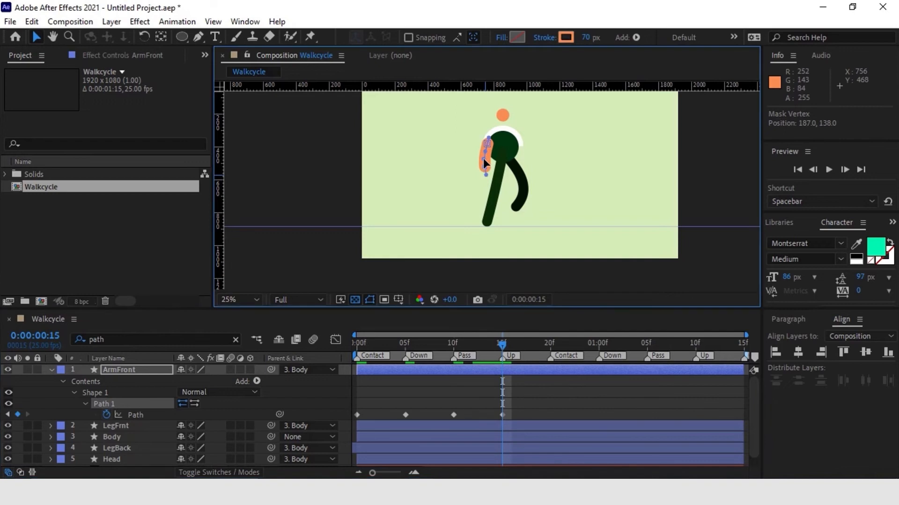
pyautogui.click(549, 344)
pyautogui.moveTo(484, 173)
pyautogui.mouseDown()
pyautogui.moveTo(492, 173)
pyautogui.moveTo(486, 156)
pyautogui.mouseUp()
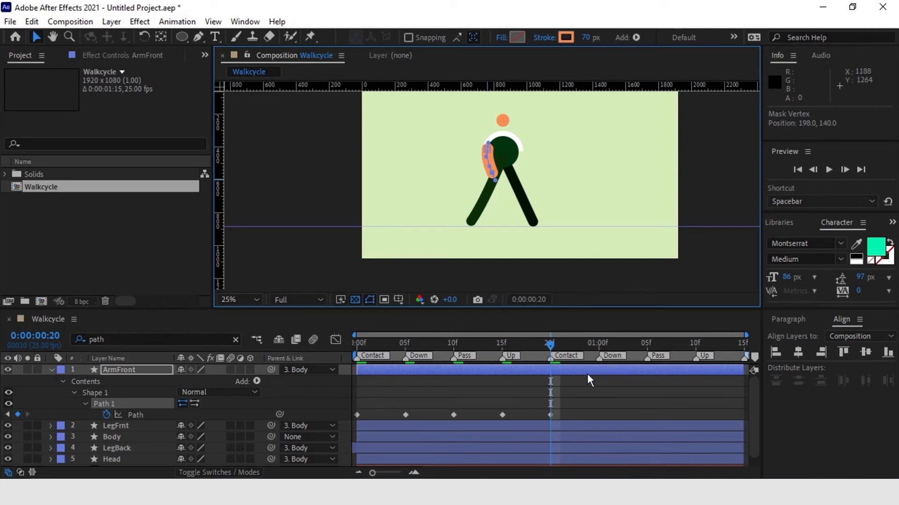
# Copy ArmFront's frame 15 Path keyframe to 0:00:01:00 and its frame 10 keyframe to 0:00:01:05
pyautogui.moveTo(587, 349); pyautogui.dragTo(599, 348)
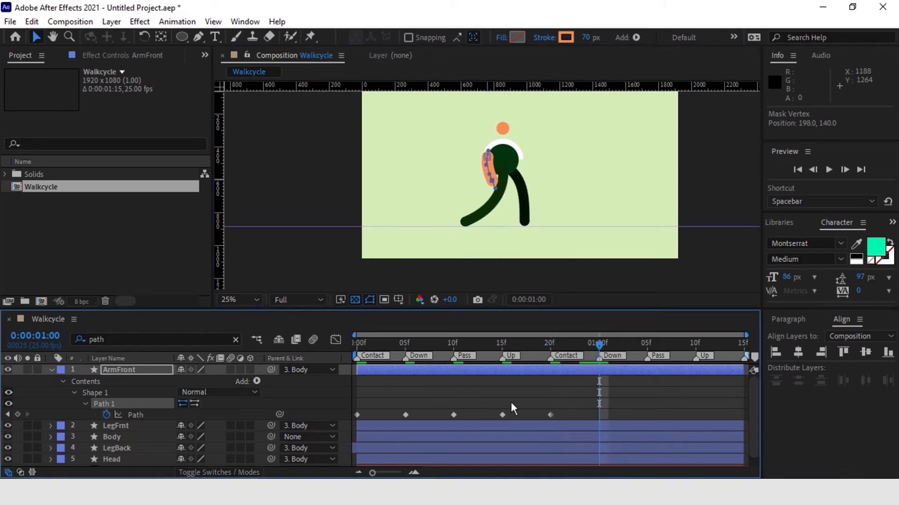
pyautogui.click(502, 415)
pyautogui.hotkey('ctrl', 'c')
pyautogui.hotkey('ctrl', 'v')
pyautogui.moveTo(607, 351); pyautogui.dragTo(644, 364)
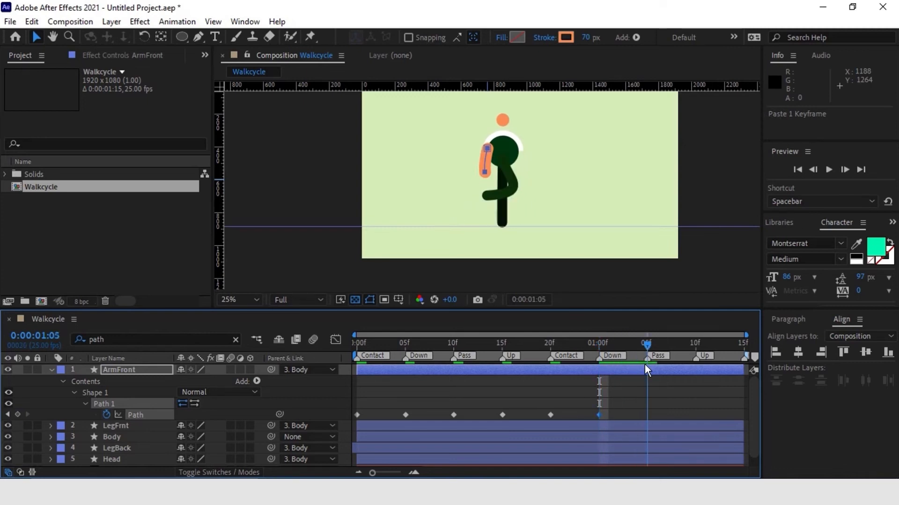
pyautogui.click(453, 415)
pyautogui.hotkey('ctrl', 'c')
pyautogui.hotkey('ctrl', 'v')
# Copy ArmFront's frame 5 Path keyframe to 0:00:01:10 and its frame 0 keyframe to the composition's end at 0:00:01:15
pyautogui.moveTo(672, 346); pyautogui.dragTo(695, 355)
pyautogui.moveTo(416, 411)
pyautogui.mouseDown()
pyautogui.moveTo(425, 414)
pyautogui.moveTo(402, 420)
pyautogui.mouseUp()
pyautogui.hotkey('ctrl', 'c')
pyautogui.hotkey('ctrl', 'v')
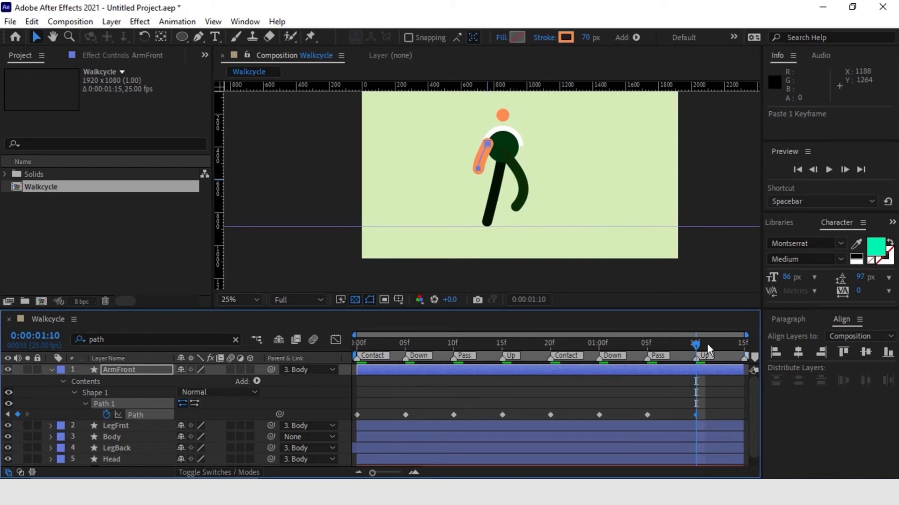
pyautogui.moveTo(704, 342); pyautogui.dragTo(754, 358)
pyautogui.moveTo(384, 412); pyautogui.dragTo(355, 419)
pyautogui.hotkey('ctrl', 'c')
pyautogui.hotkey('ctrl', 'v')
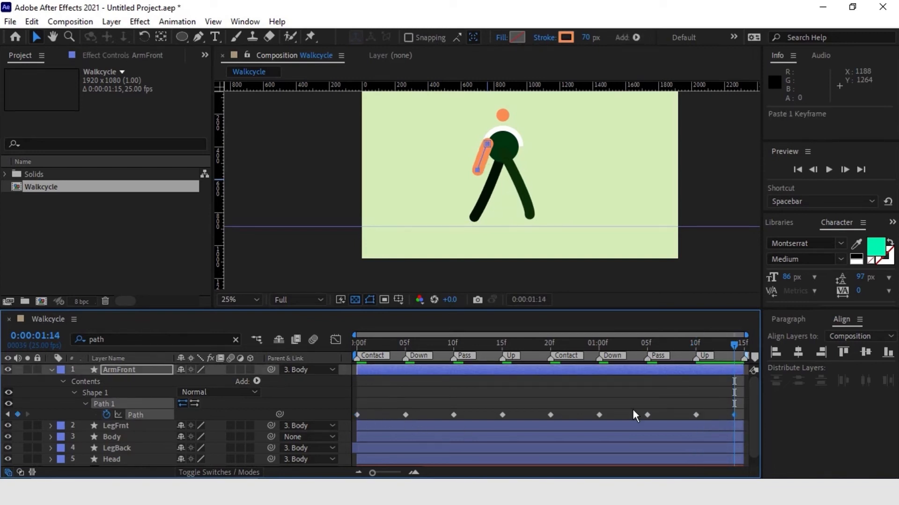
pyautogui.moveTo(735, 416); pyautogui.dragTo(744, 416)
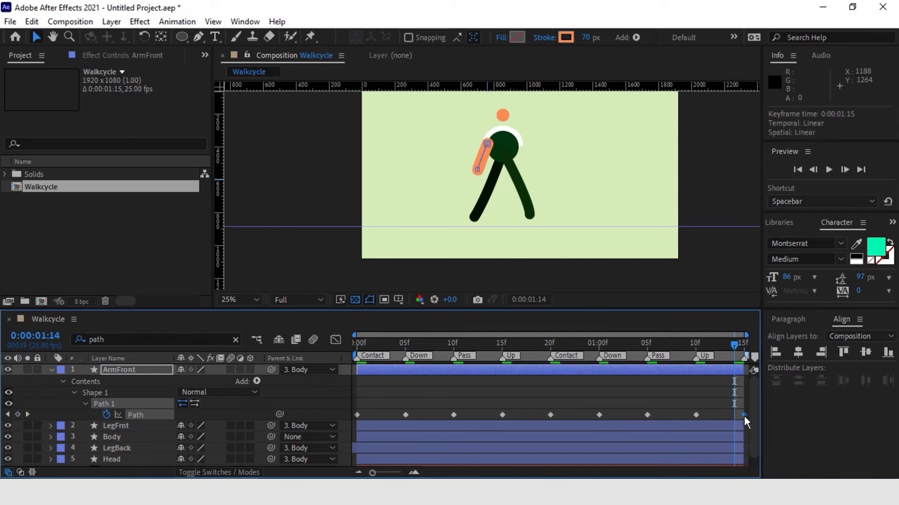
# Delete ArmFront's Path keyframes at 0:00:01:05 and 0:00:01:10, and preview the walk cycle from the first frame
pyautogui.press('space')
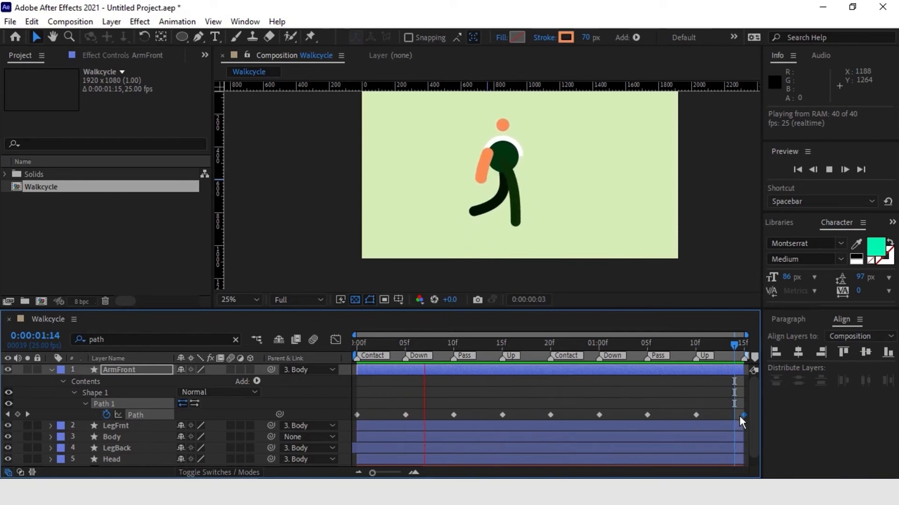
pyautogui.moveTo(650, 345); pyautogui.dragTo(689, 392)
pyautogui.moveTo(707, 423); pyautogui.dragTo(642, 414)
pyautogui.press('Delete')
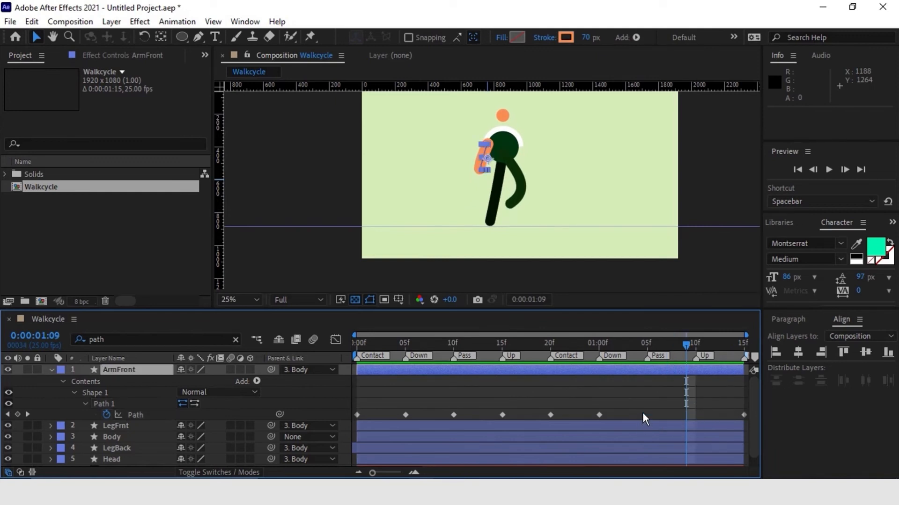
pyautogui.moveTo(370, 344); pyautogui.dragTo(333, 341)
pyautogui.press('space')
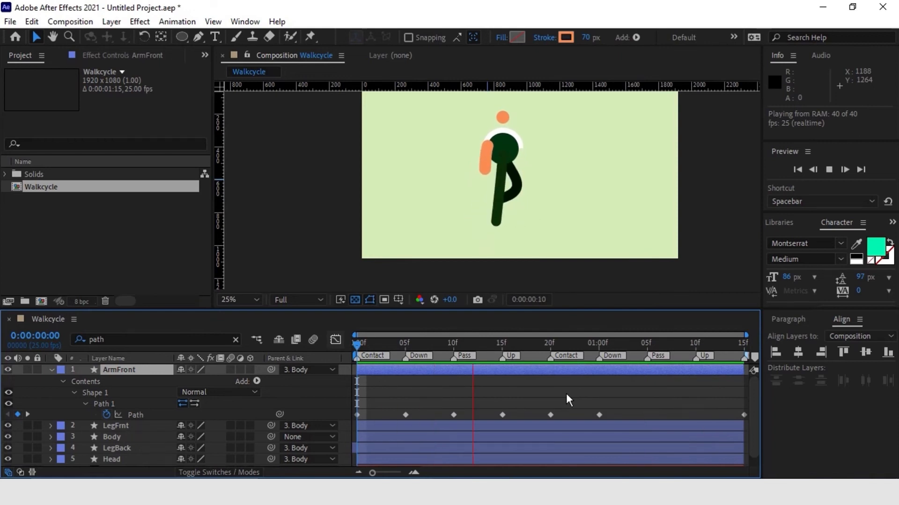
pyautogui.press('space')
pyautogui.press('space')
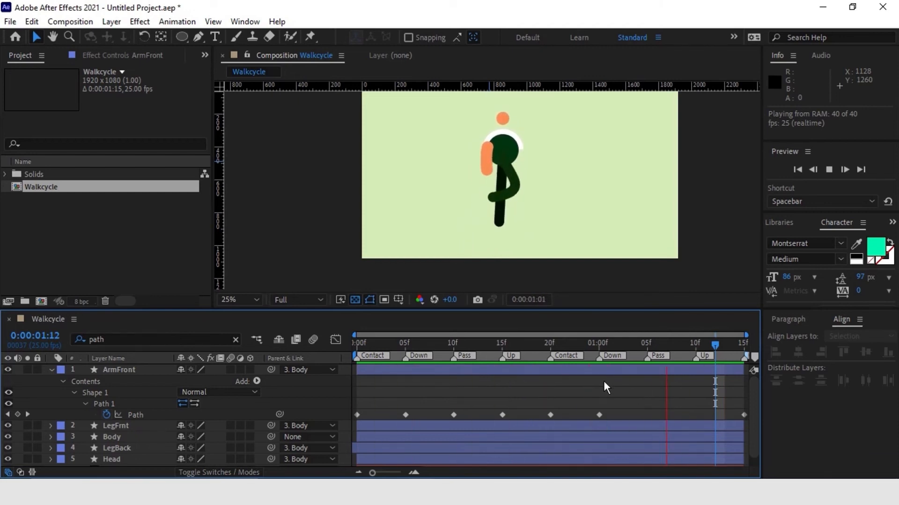
# Duplicate the ArmFront layer, placing the copy directly below Body under the name ArmBack
pyautogui.click(508, 373)
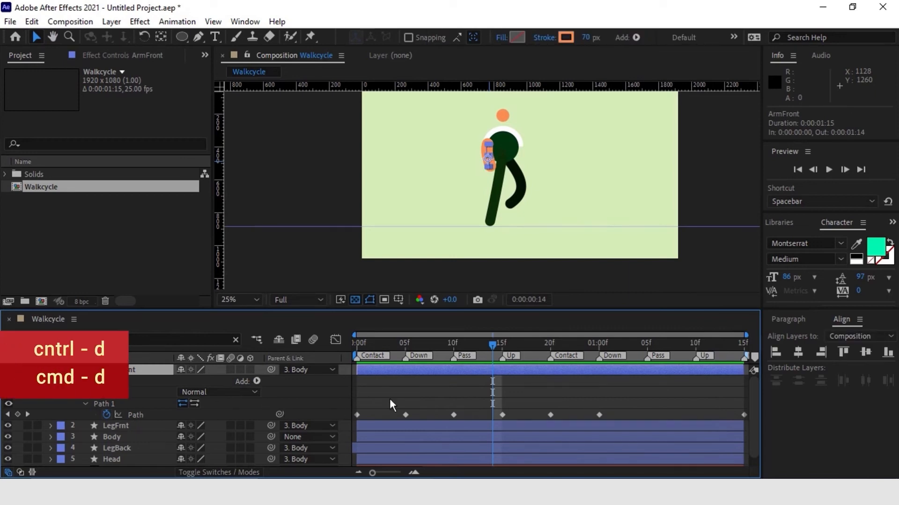
pyautogui.hotkey('ctrl', 'd')
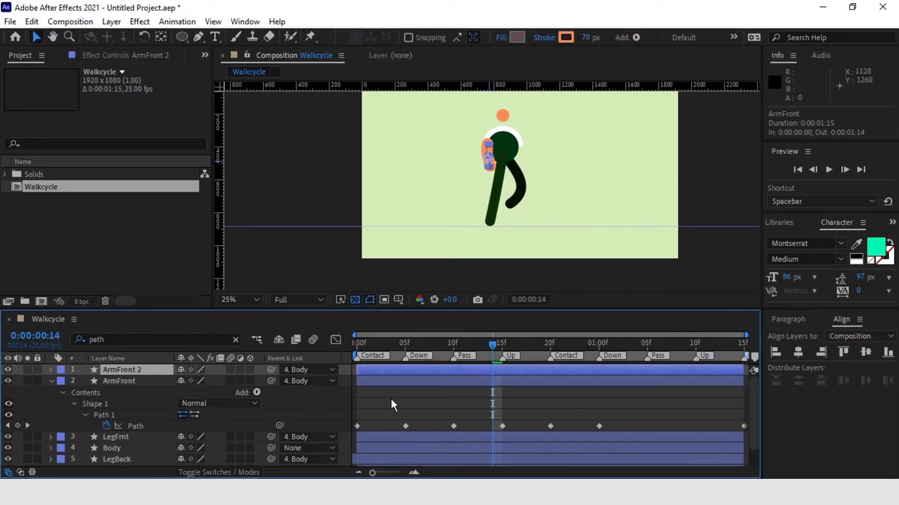
pyautogui.moveTo(135, 369); pyautogui.dragTo(116, 449)
pyautogui.press('Return')
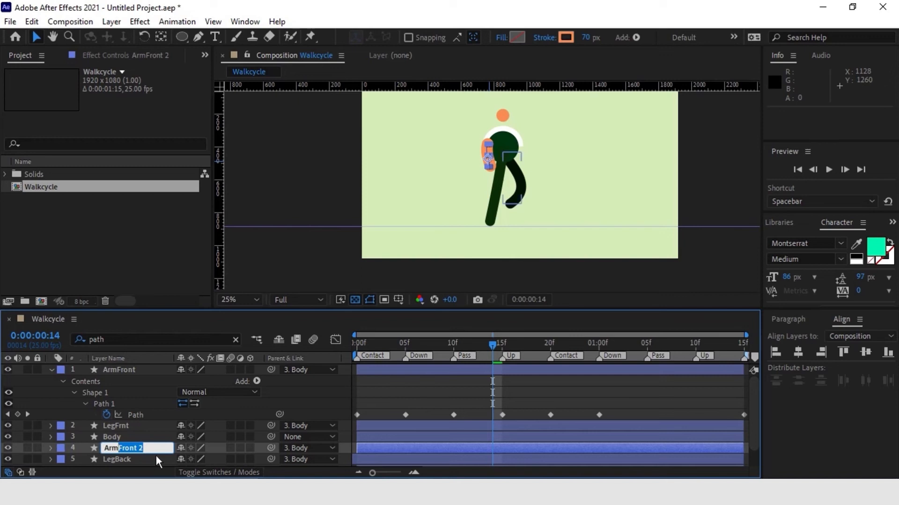
pyautogui.write('Back')
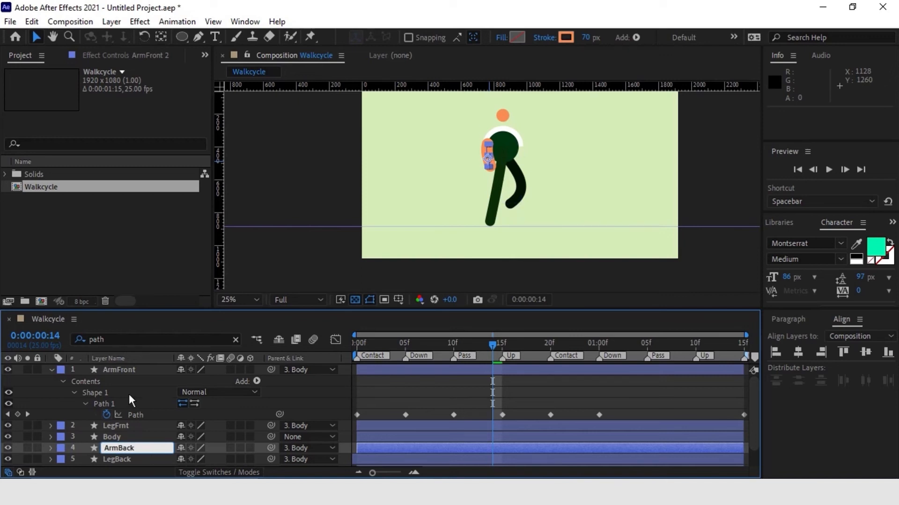
pyautogui.press('Return')
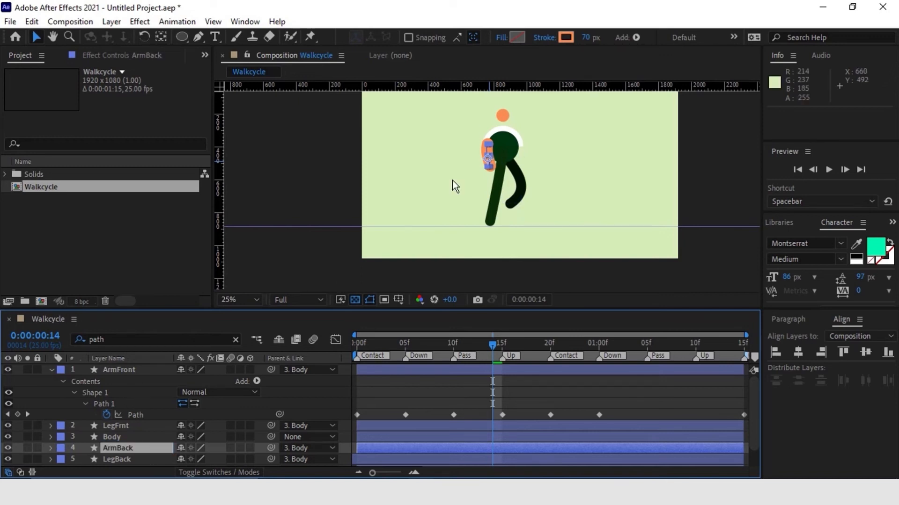
# Darken ArmBack's stroke color to brown 95512C
pyautogui.click(566, 38)
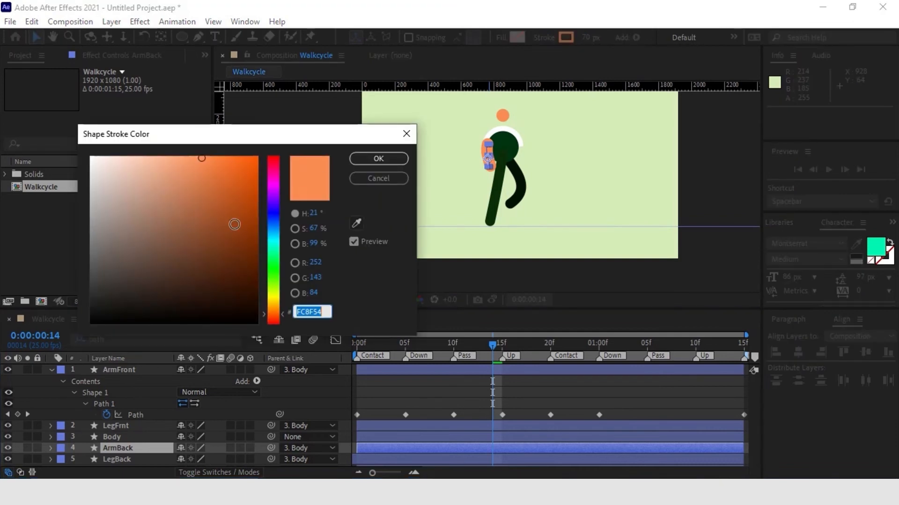
pyautogui.moveTo(201, 211); pyautogui.dragTo(208, 226)
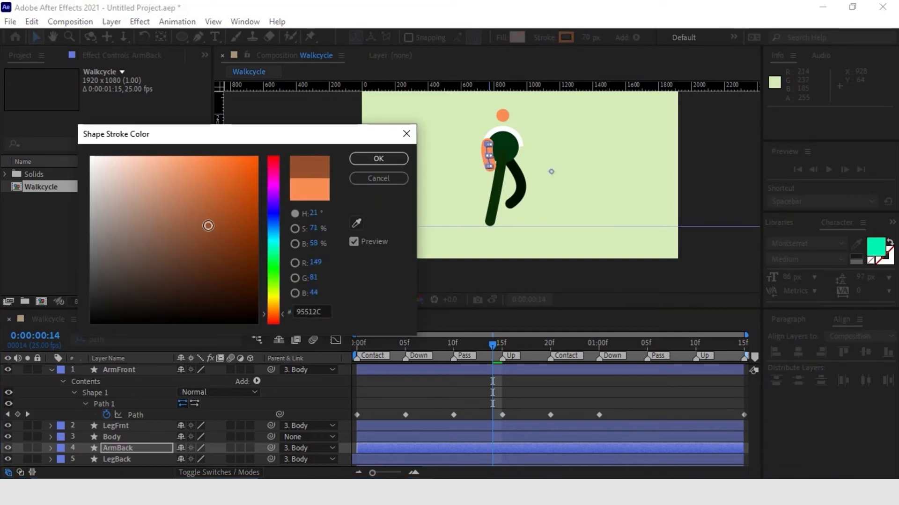
pyautogui.click(378, 159)
# Nudge ArmBack horizontally across the body to the opposite shoulder, at position -16, 122.1
pyautogui.click(510, 370)
pyautogui.click(459, 447)
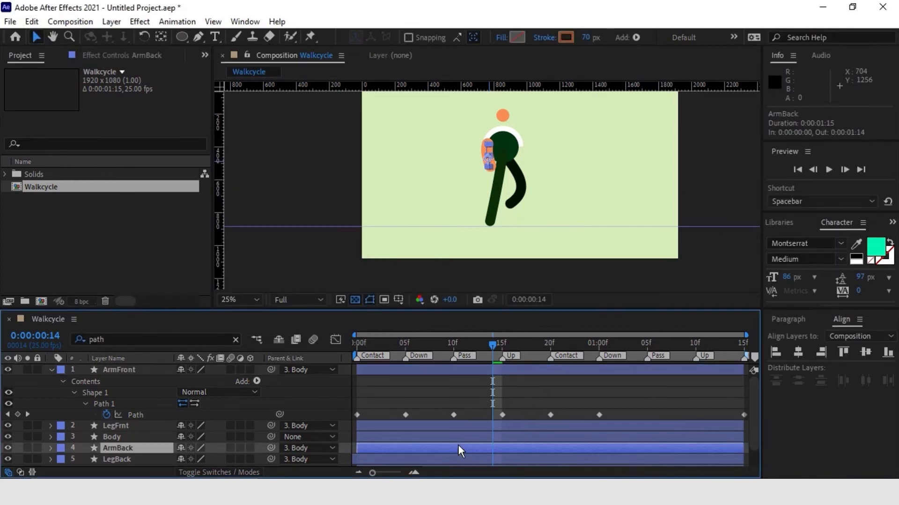
pyautogui.hotkey('shift', 'Right')
pyautogui.hotkey('shift', 'Right')
pyautogui.hotkey('shift', 'Right')
pyautogui.hotkey('shift', 'Right')
pyautogui.hotkey('shift', 'Right')
pyautogui.hotkey('shift', 'Right')
pyautogui.hotkey('shift', 'Right')
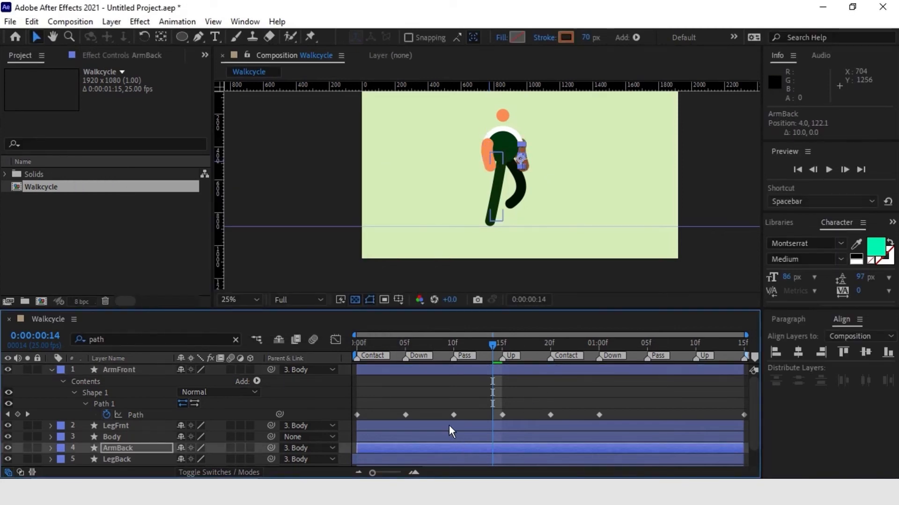
pyautogui.press('Left')
pyautogui.press('Left')
pyautogui.press('Left')
pyautogui.press('Left')
pyautogui.press('Left')
pyautogui.press('Left')
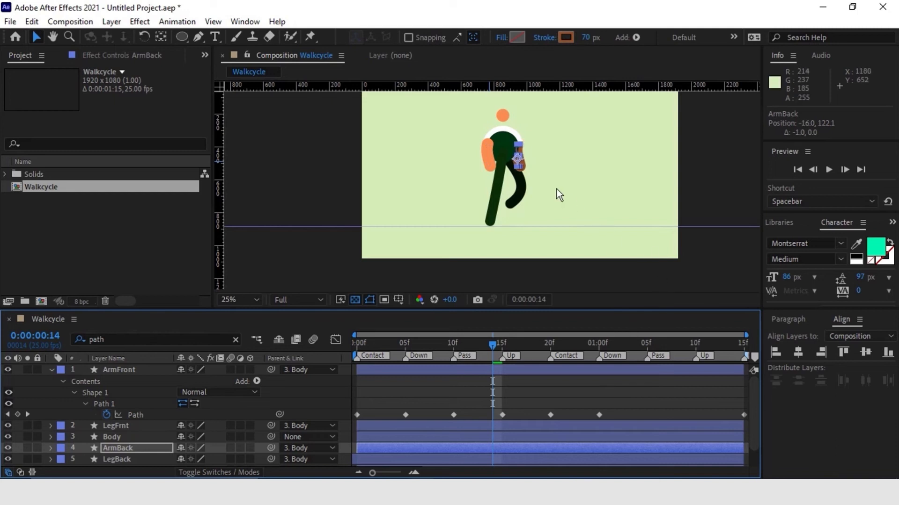
pyautogui.scroll(2, 557, 189)
pyautogui.press('Left')
pyautogui.press('Left')
pyautogui.press('Left')
pyautogui.press('Left')
pyautogui.scroll(-2, 554, 187)
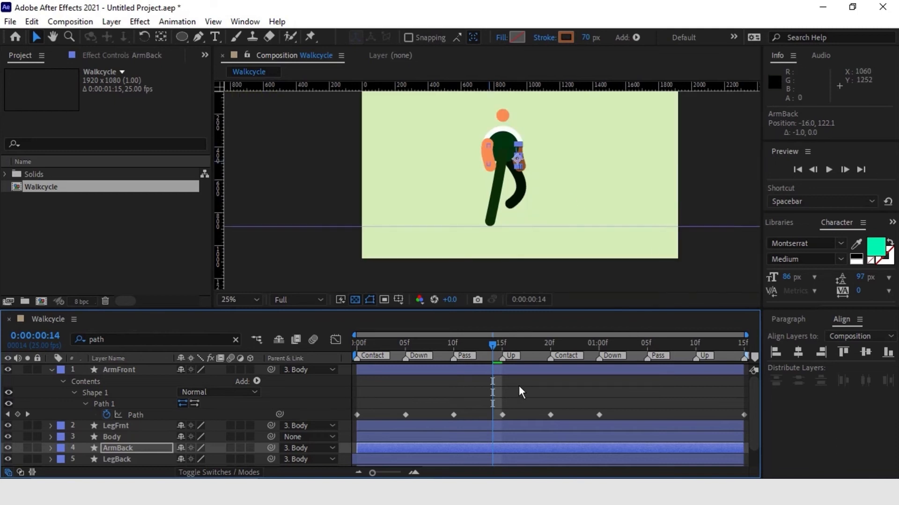
# Copy ArmBack's Path keyframes at frames 5, 10 and 15, and shift the layer 20 frames earlier with its end extended to 0:00:01:14
pyautogui.click(427, 446)
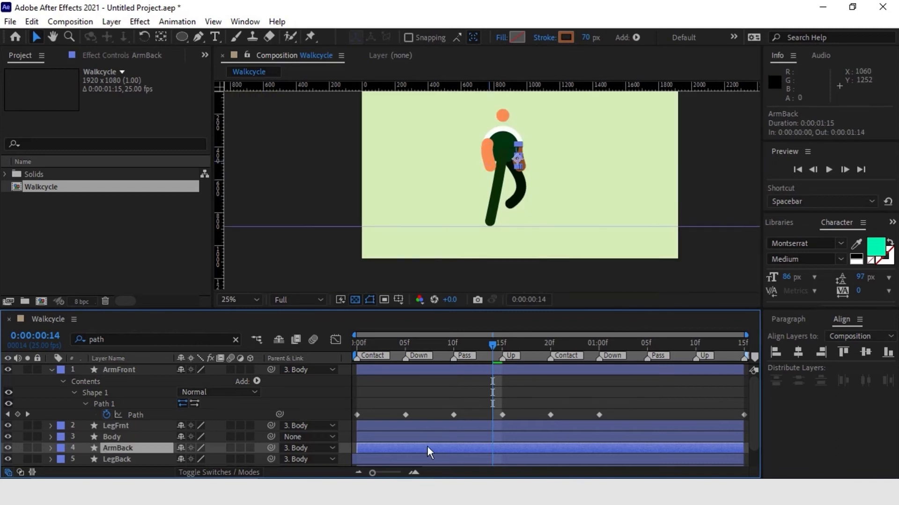
pyautogui.press('u')
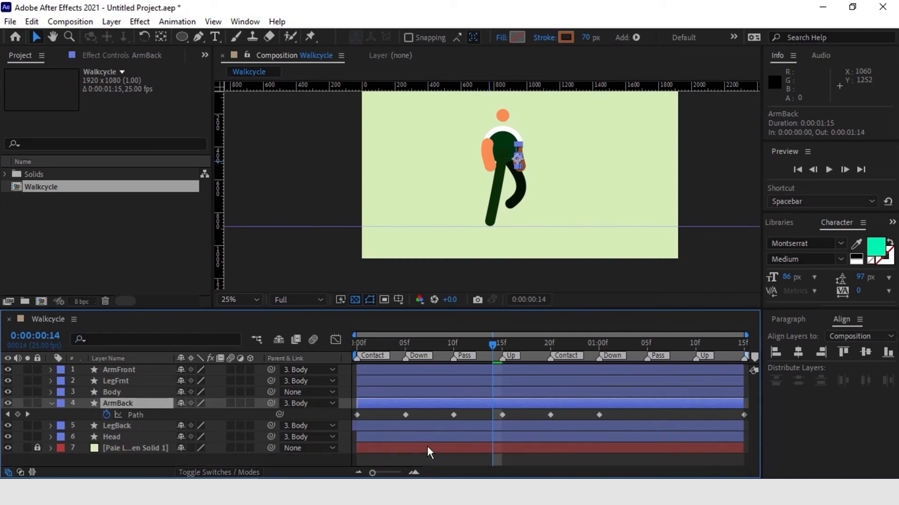
pyautogui.moveTo(517, 413); pyautogui.dragTo(400, 420)
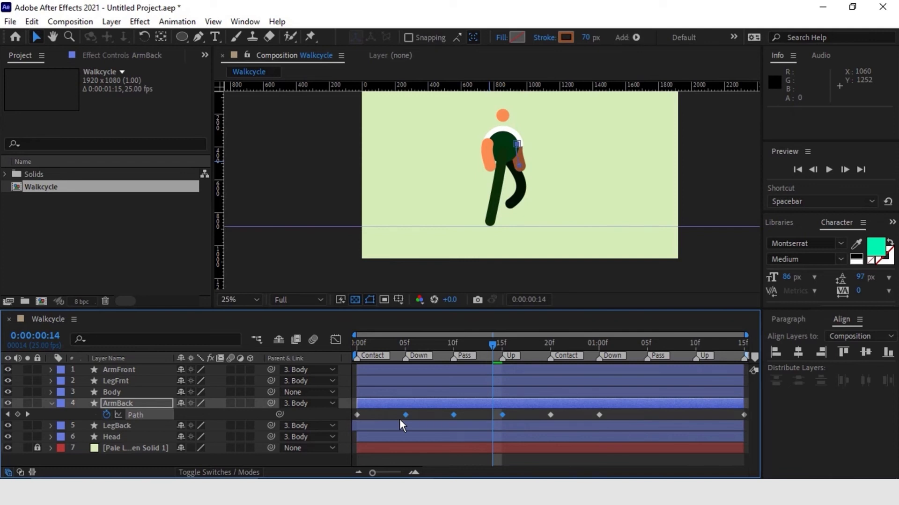
pyautogui.moveTo(526, 414); pyautogui.dragTo(350, 419)
pyautogui.press('Delete')
pyautogui.moveTo(575, 400); pyautogui.dragTo(385, 411)
pyautogui.moveTo(549, 404); pyautogui.dragTo(750, 419)
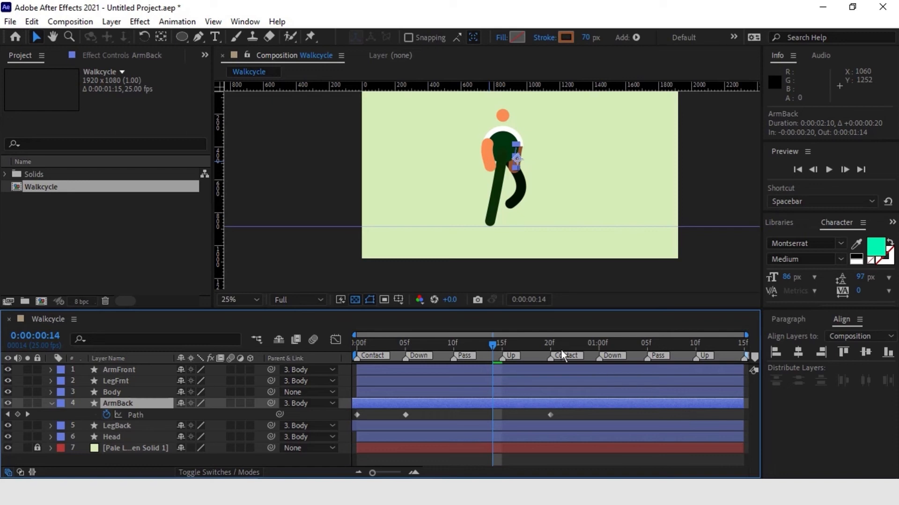
# Paste the three copied Path keyframes onto ArmBack starting at 0:00:01:00
pyautogui.click(579, 344)
pyautogui.click(598, 345)
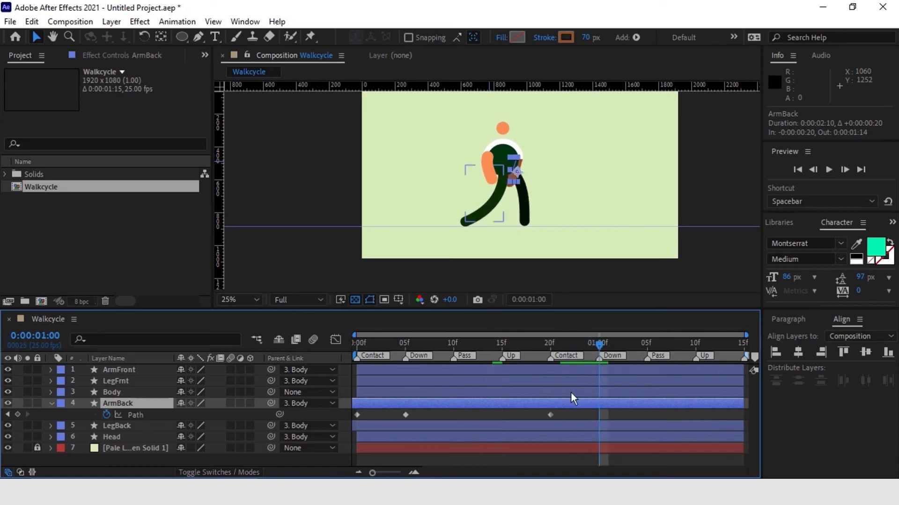
pyautogui.click(141, 419)
pyautogui.hotkey('ctrl', 'v')
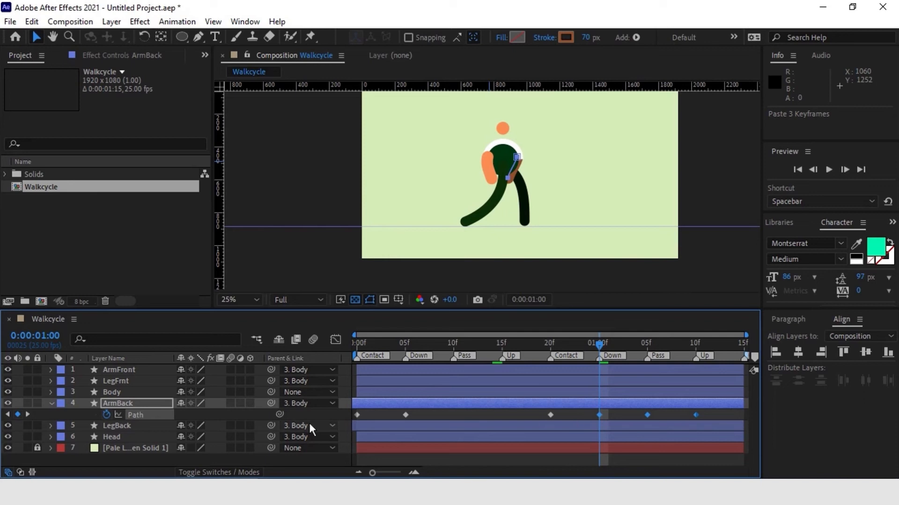
# Copy ArmBack's frame 0 Path keyframe to the composition's end at 0:00:01:15 and preview the cycle
pyautogui.click(357, 415)
pyautogui.hotkey('ctrl', 'c')
pyautogui.click(737, 346)
pyautogui.hotkey('ctrl', 'v')
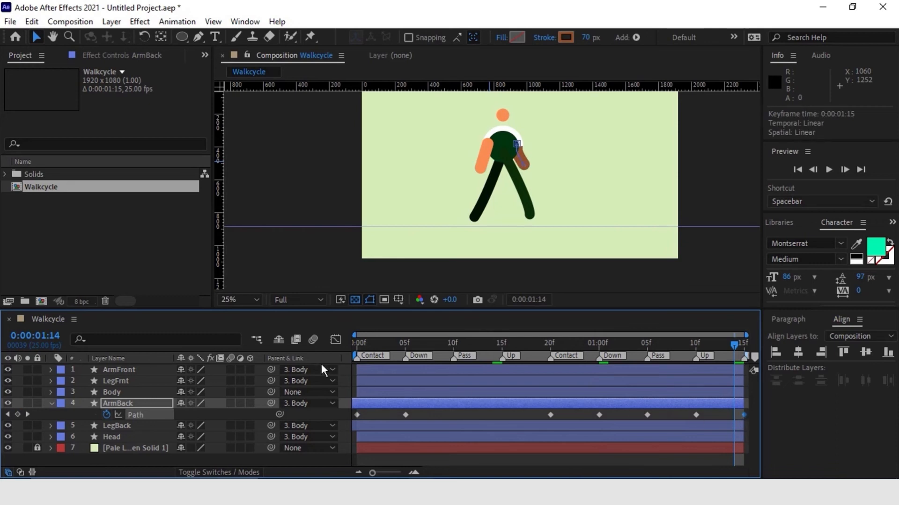
pyautogui.press('space')
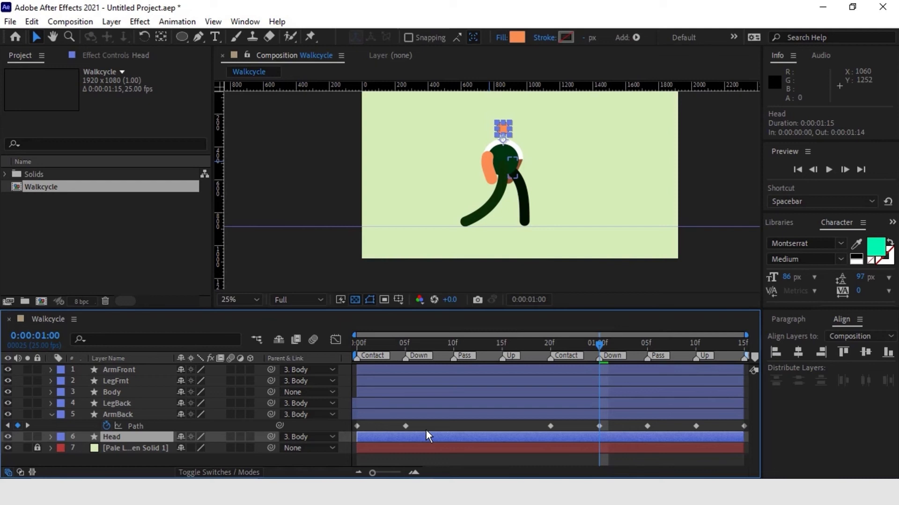
# Raise the Head layer to position -104, -84 at frame 15 and set a Position keyframe there
pyautogui.press('p')
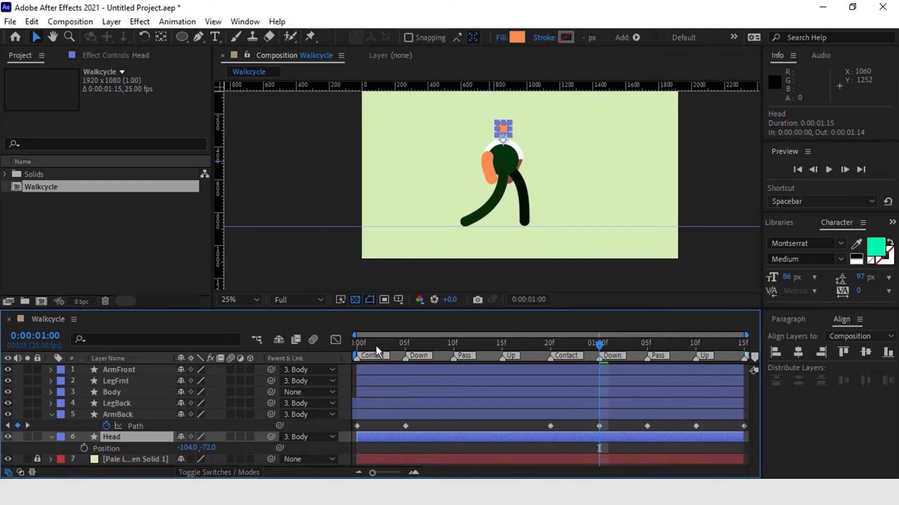
pyautogui.press('Home')
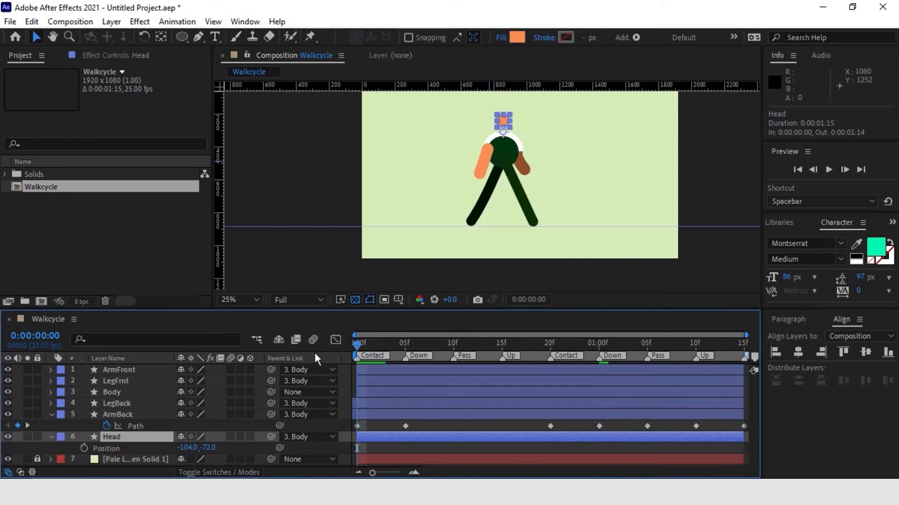
pyautogui.moveTo(372, 348); pyautogui.dragTo(501, 372)
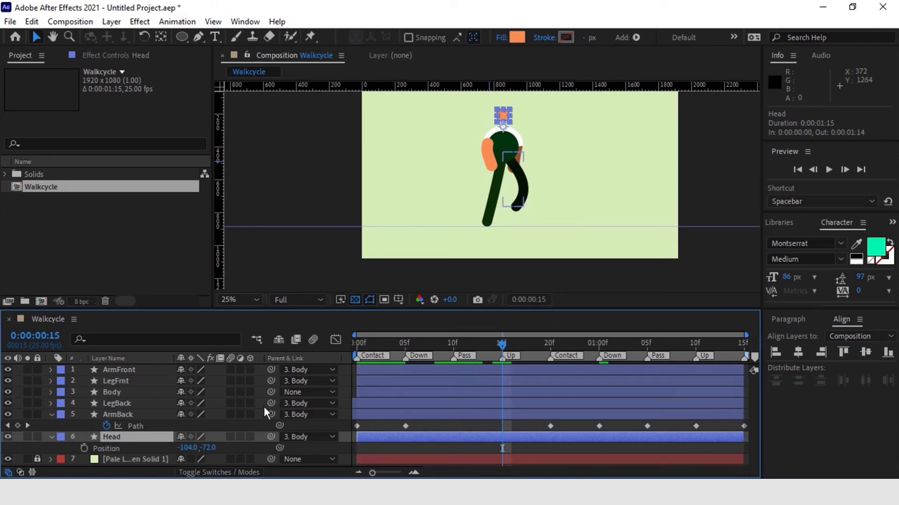
pyautogui.press('Up')
pyautogui.press('Up')
pyautogui.press('Up')
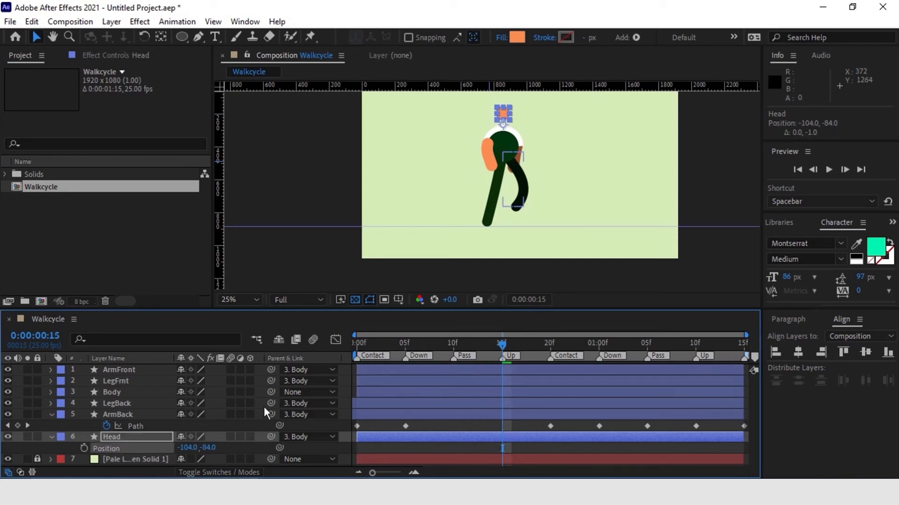
pyautogui.click(84, 448)
# Keyframe Head's Position at -104, -72 on frame 20, and copy both Position keyframes to start at 0:00:01:10
pyautogui.moveTo(521, 344); pyautogui.dragTo(549, 360)
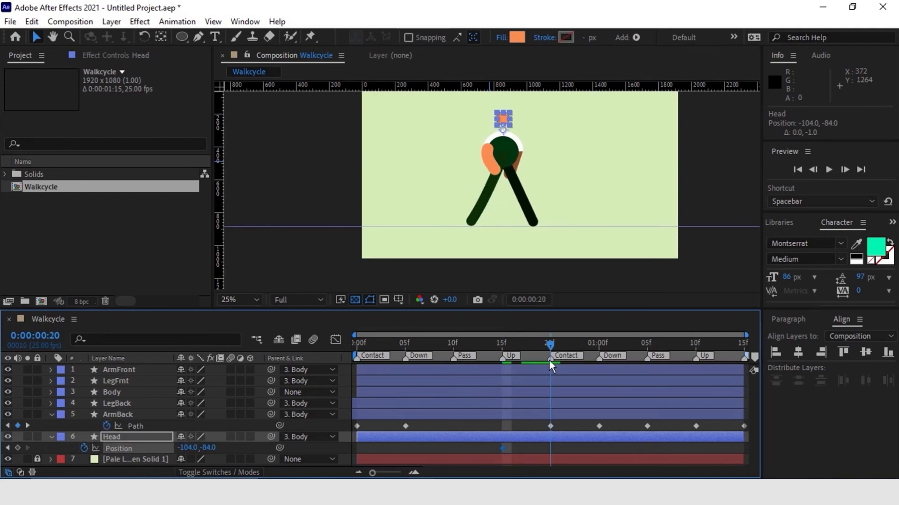
pyautogui.press('Down')
pyautogui.press('Down')
pyautogui.press('Down')
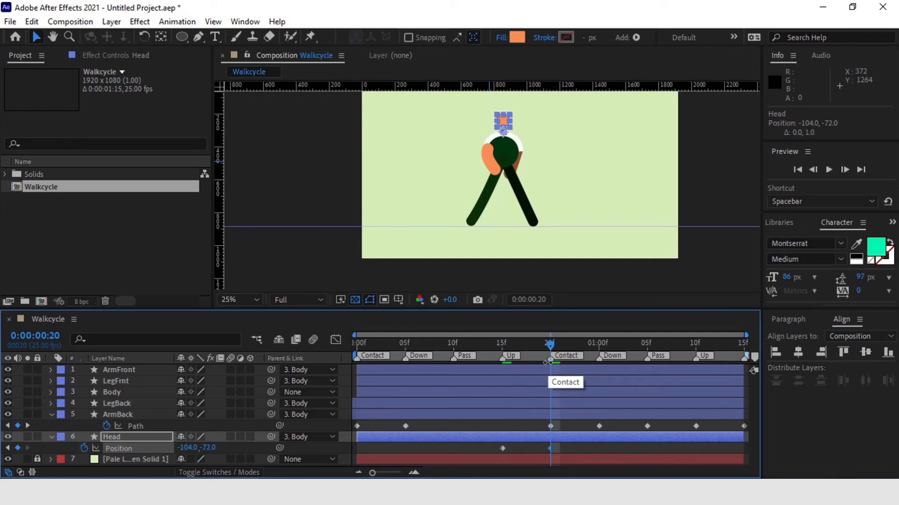
pyautogui.hotkey('ctrl', 'c')
pyautogui.moveTo(599, 345); pyautogui.dragTo(695, 349)
pyautogui.hotkey('ctrl', 'v')
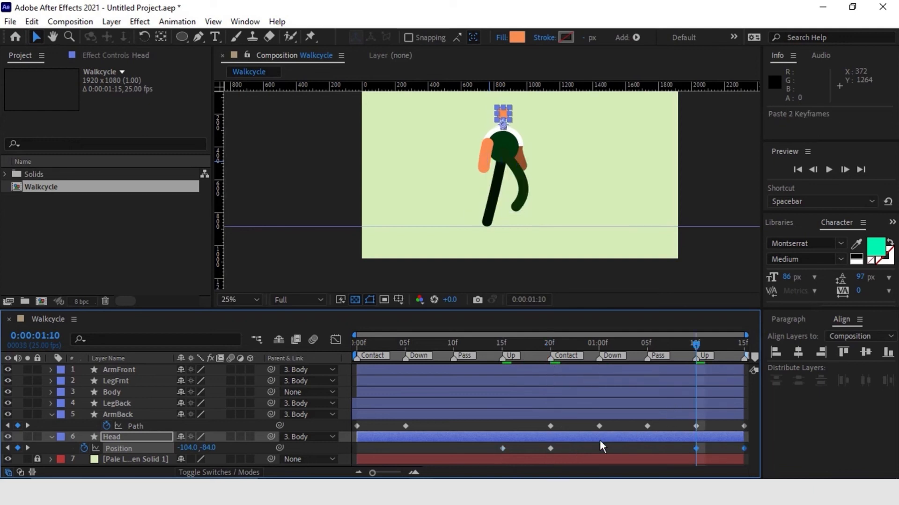
# Apply Easy Ease to Head's Position keyframes at frame 15 and 0:00:01:10, and review the motion through the cycle
pyautogui.click(706, 448)
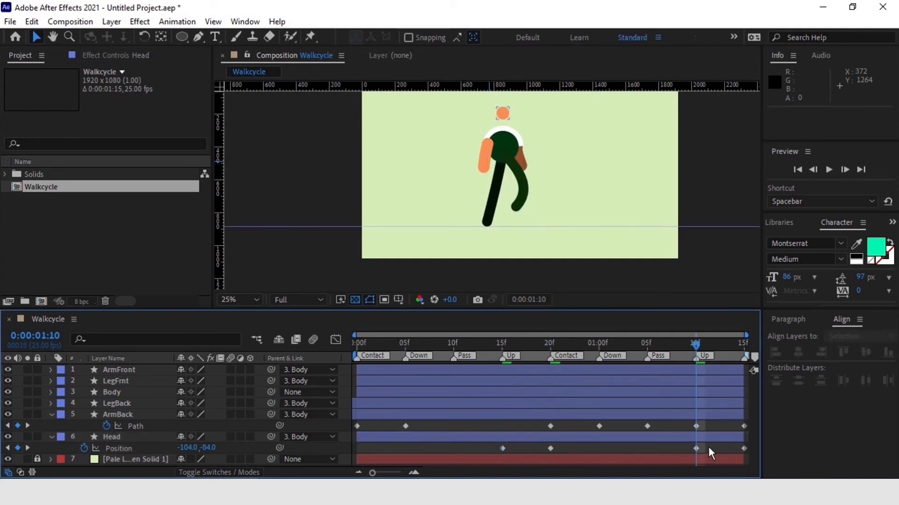
pyautogui.click(696, 448)
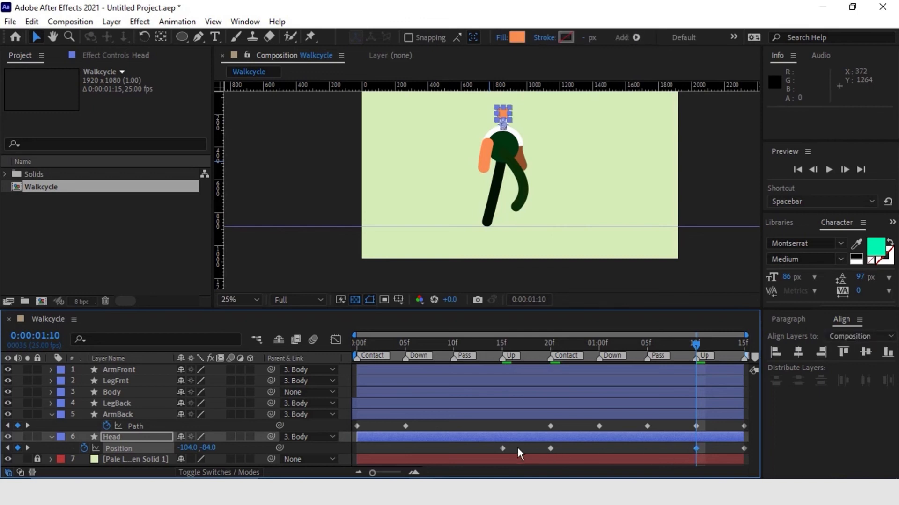
pyautogui.keyDown('shift'); pyautogui.click(503, 448); pyautogui.keyUp('shift')
pyautogui.rightClick(503, 448)
pyautogui.moveTo(576, 443)
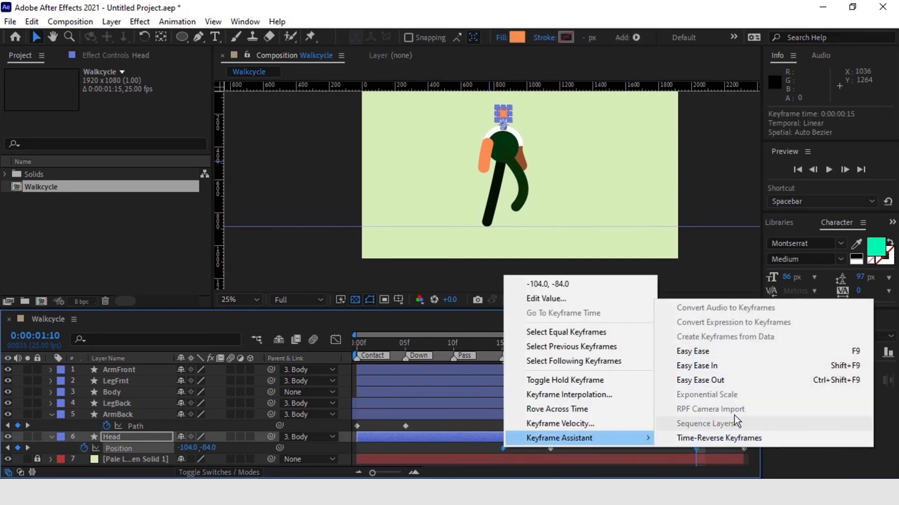
pyautogui.click(711, 352)
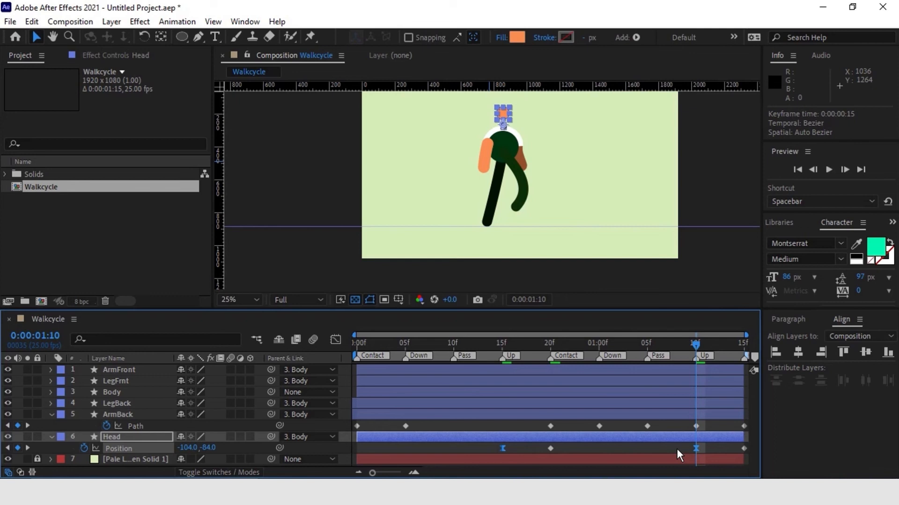
pyautogui.moveTo(462, 347); pyautogui.dragTo(752, 386)
pyautogui.click(461, 451)
pyautogui.click(568, 439)
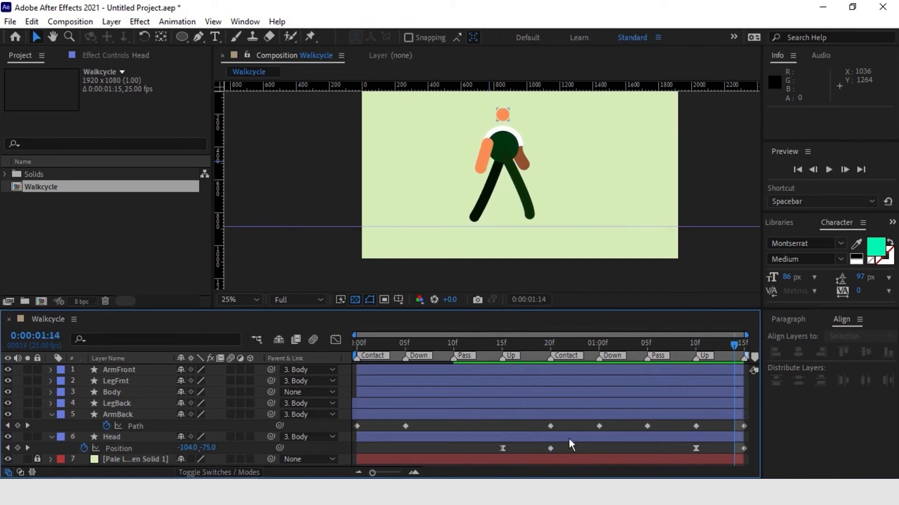
# Copy the Head layer's final Position keyframe to frame 0
pyautogui.click(744, 449)
pyautogui.hotkey('ctrl', 'c')
pyautogui.press('Home')
pyautogui.hotkey('ctrl', 'v')
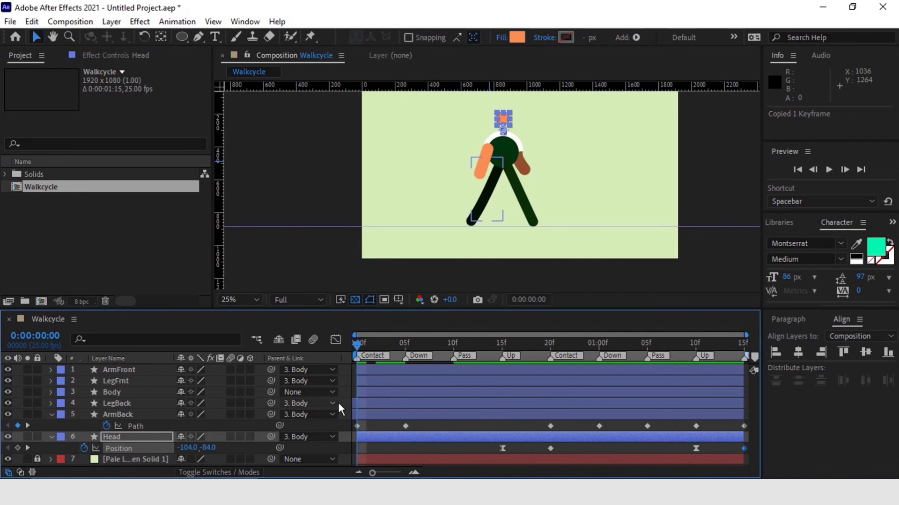
pyautogui.click(439, 452)
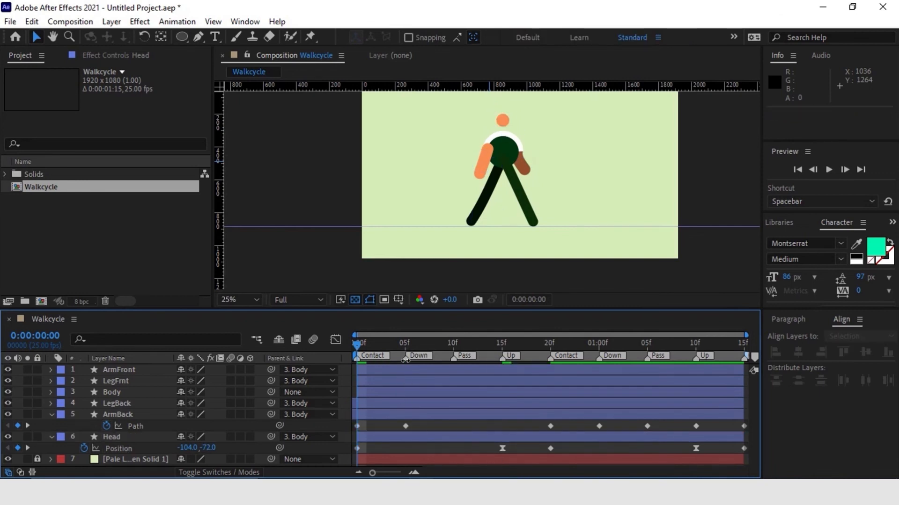
# Shift all of Head's Position keyframes after frame 0 one frame earlier and preview the walk cycle
pyautogui.click(482, 446)
pyautogui.moveTo(482, 446); pyautogui.dragTo(757, 453)
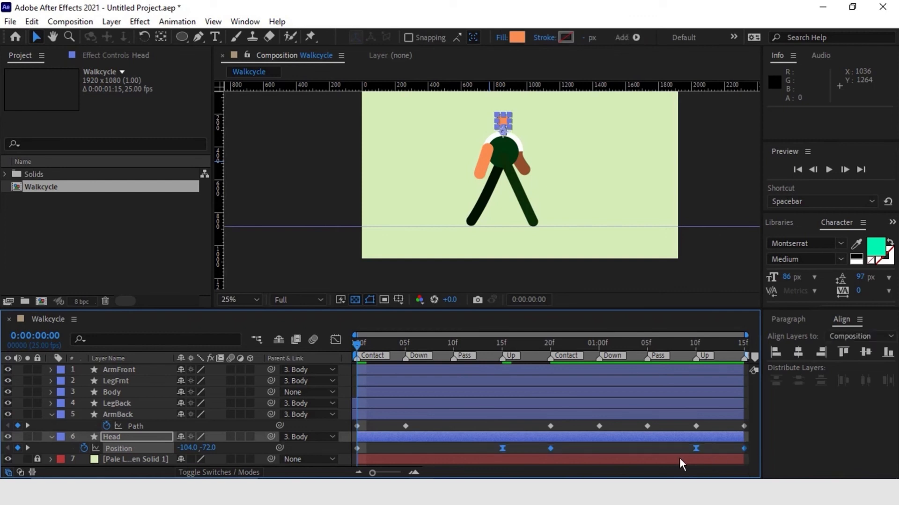
pyautogui.moveTo(693, 448); pyautogui.dragTo(687, 450)
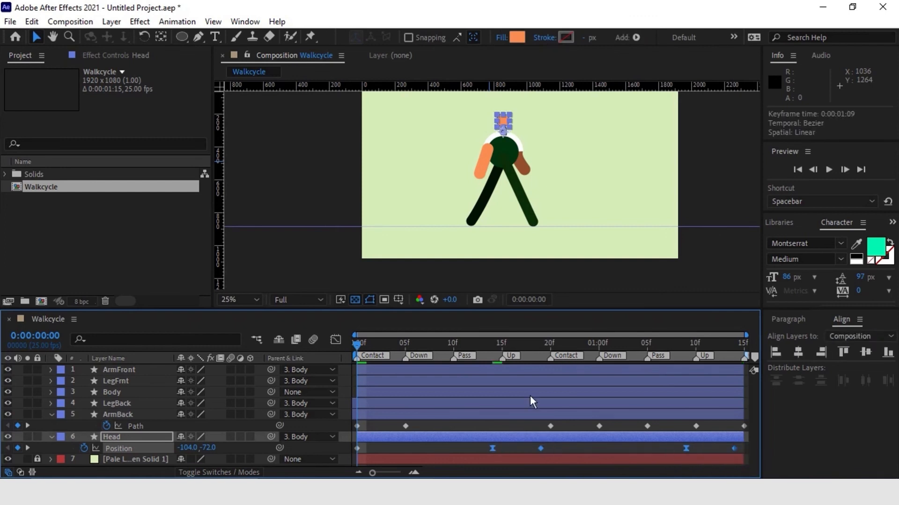
pyautogui.click(606, 445)
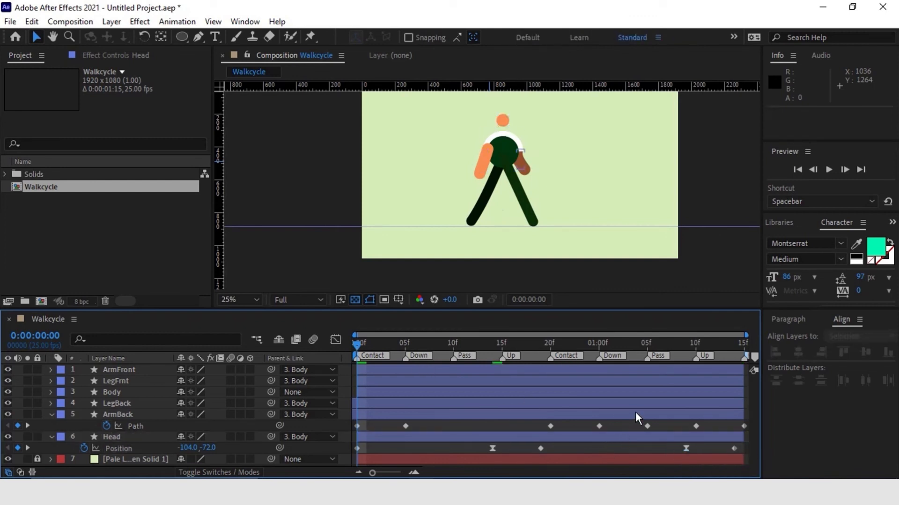
pyautogui.press('space')
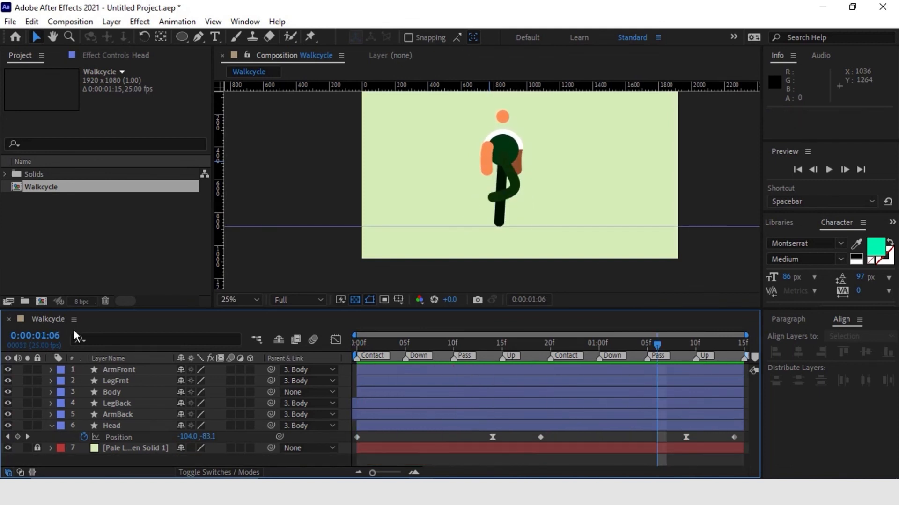
# Nest the Walkcycle composition in a new composition and set the new composition's duration to 0:00:10:00
pyautogui.moveTo(27, 188); pyautogui.dragTo(43, 302)
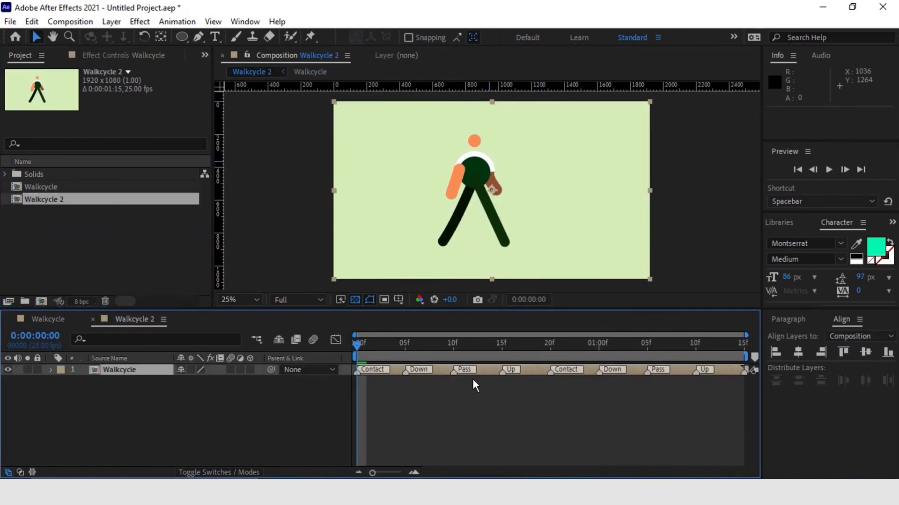
pyautogui.click(81, 22)
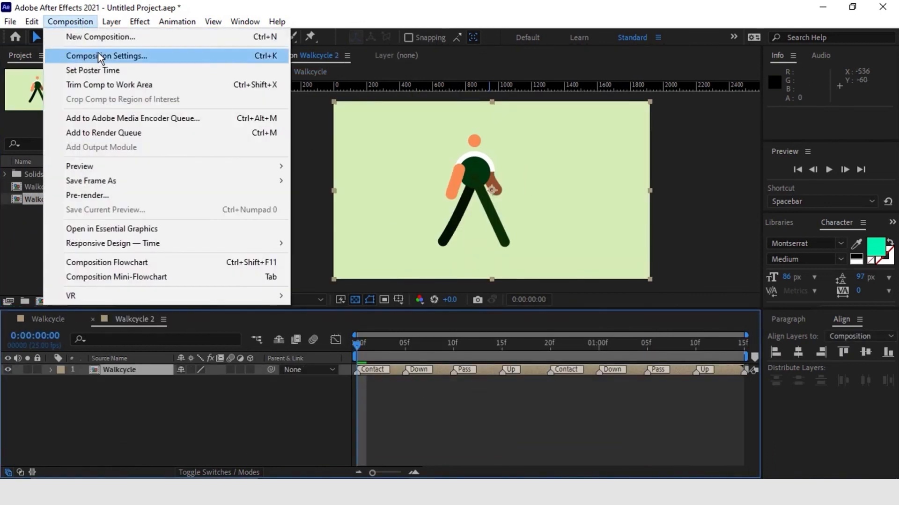
pyautogui.click(99, 54)
pyautogui.doubleClick(359, 295)
pyautogui.write('10')
pyautogui.moveTo(375, 294); pyautogui.dragTo(368, 292)
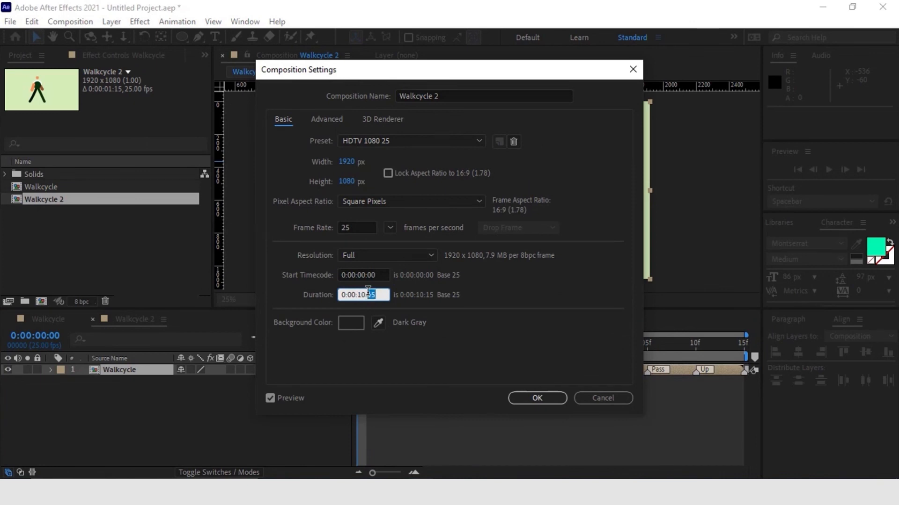
pyautogui.write('00')
pyautogui.press('Return')
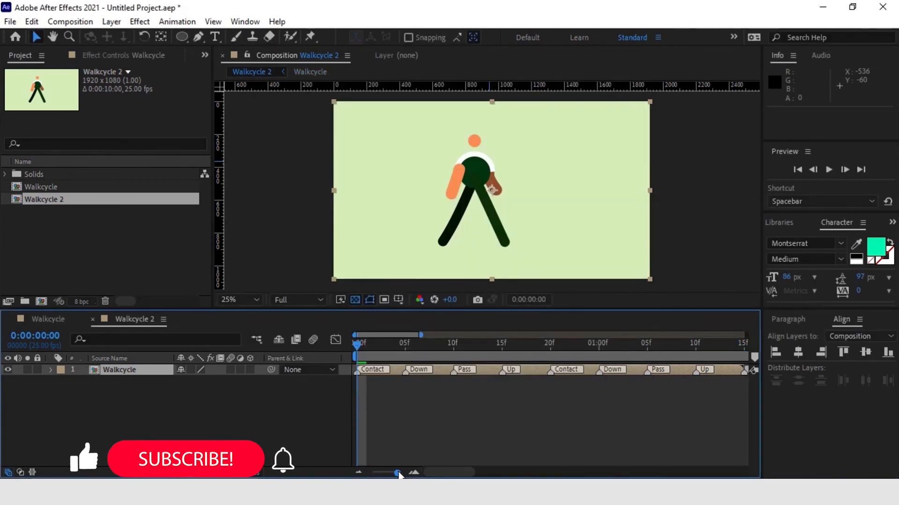
# Delete all markers from the nested Walkcycle layer
pyautogui.moveTo(398, 473); pyautogui.dragTo(372, 473)
pyautogui.rightClick(423, 373)
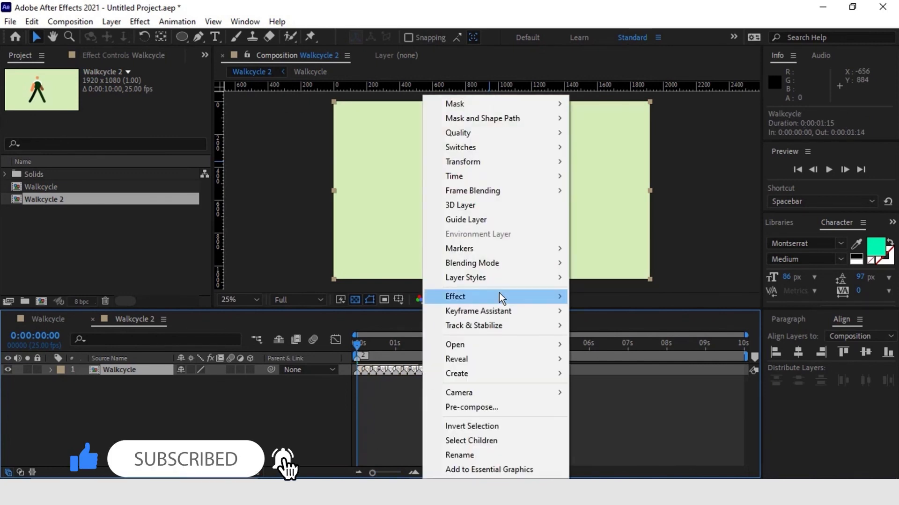
pyautogui.moveTo(499, 254)
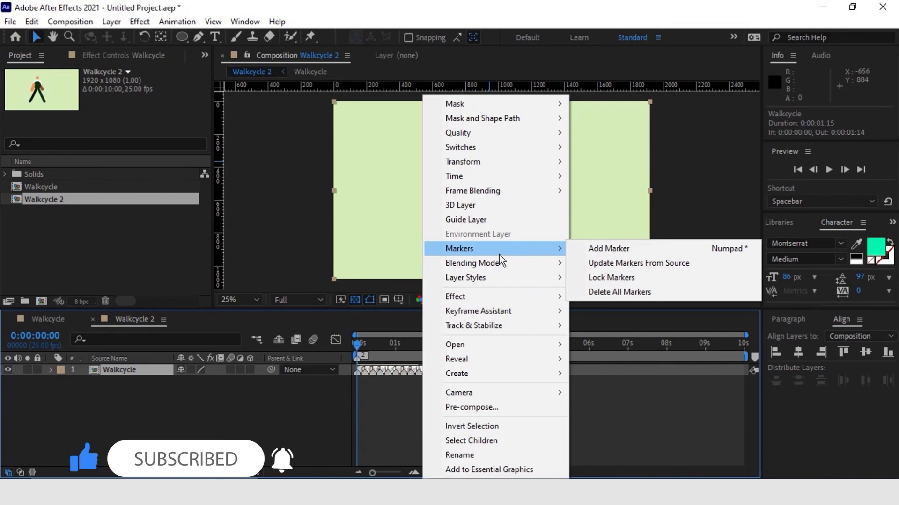
pyautogui.click(636, 292)
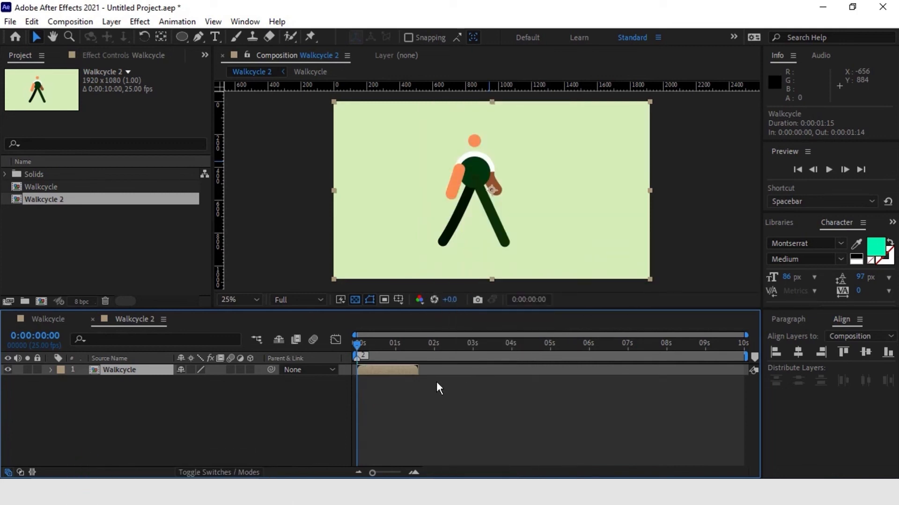
# Enable time remapping on the Walkcycle layer, extend its out point to the 10-second composition end, and preview it
pyautogui.rightClick(401, 367)
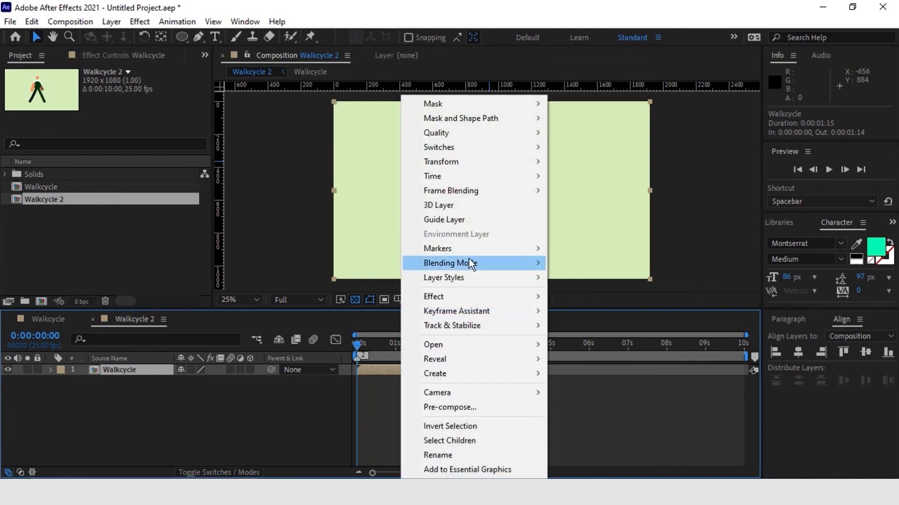
pyautogui.moveTo(458, 177)
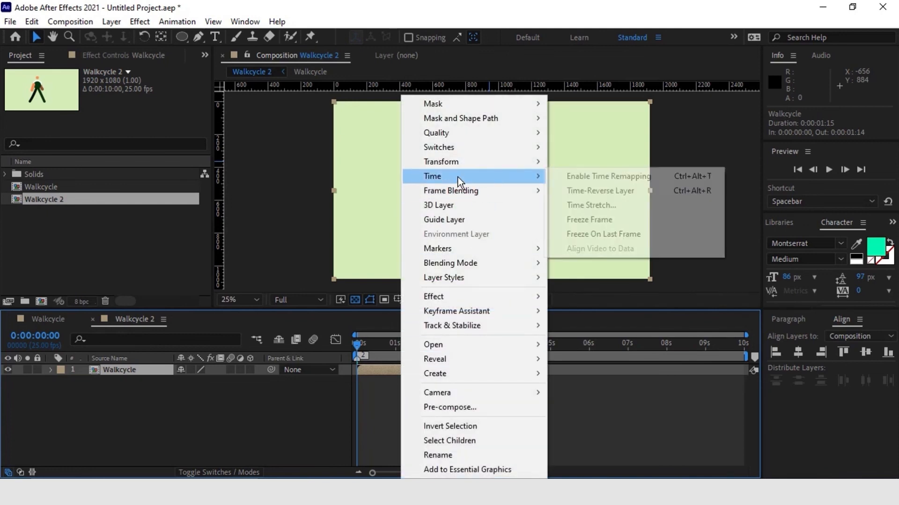
pyautogui.click(586, 178)
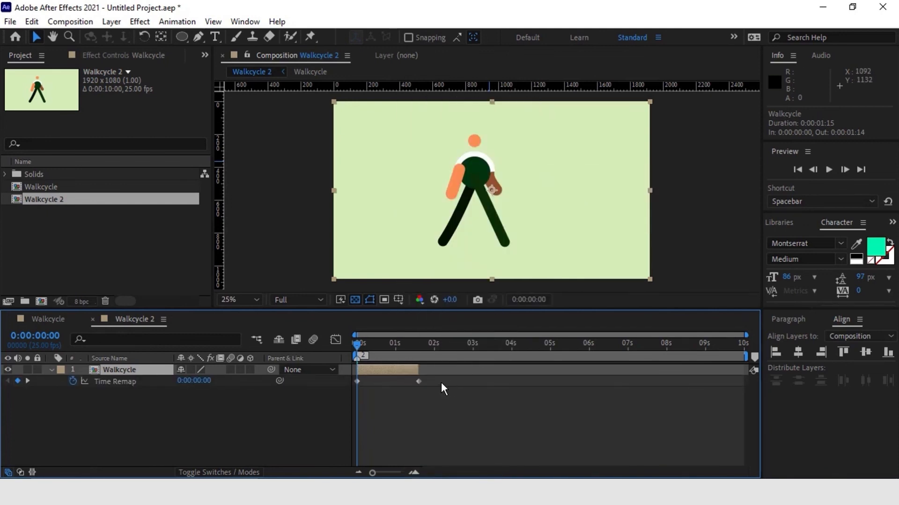
pyautogui.moveTo(419, 366); pyautogui.dragTo(744, 375)
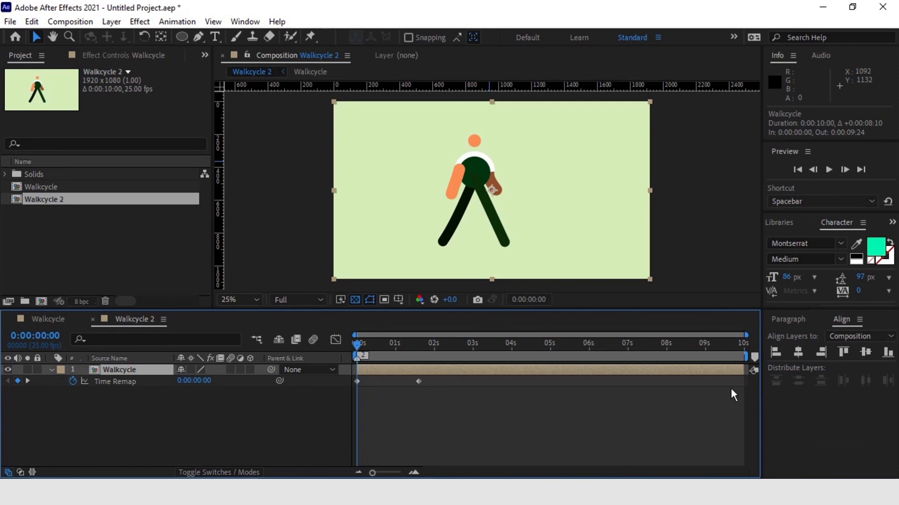
pyautogui.press('space')
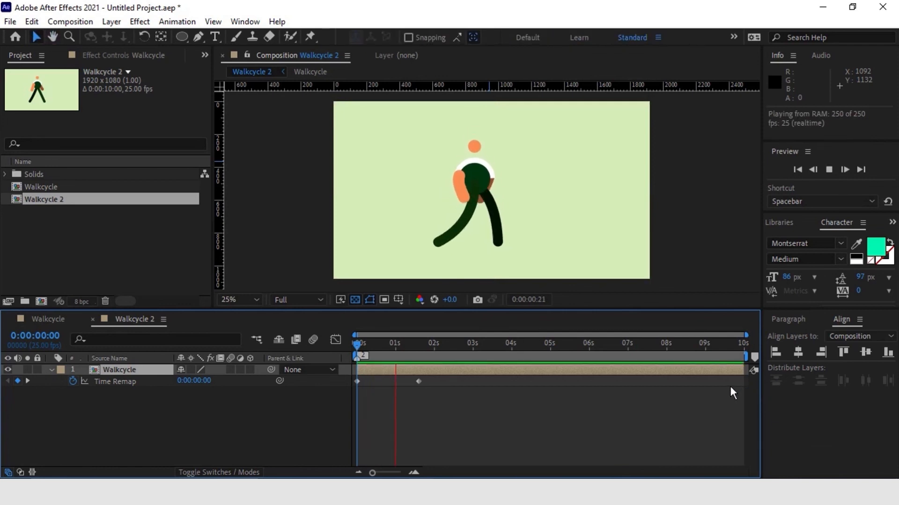
pyautogui.press('space')
# Set the Time Remap keyframe at 0:00:01:15 to the value 0:00:01:14
pyautogui.moveTo(446, 350); pyautogui.dragTo(417, 351)
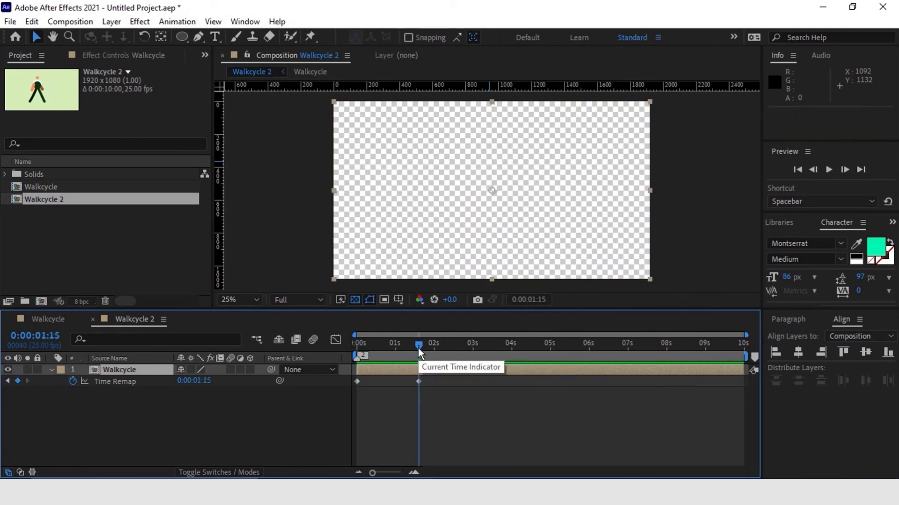
pyautogui.click(209, 381)
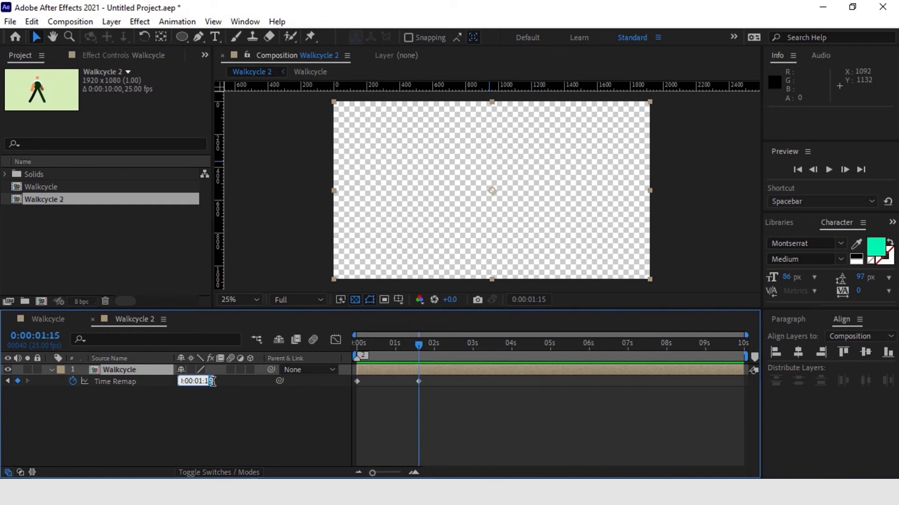
pyautogui.write('4')
pyautogui.press('Return')
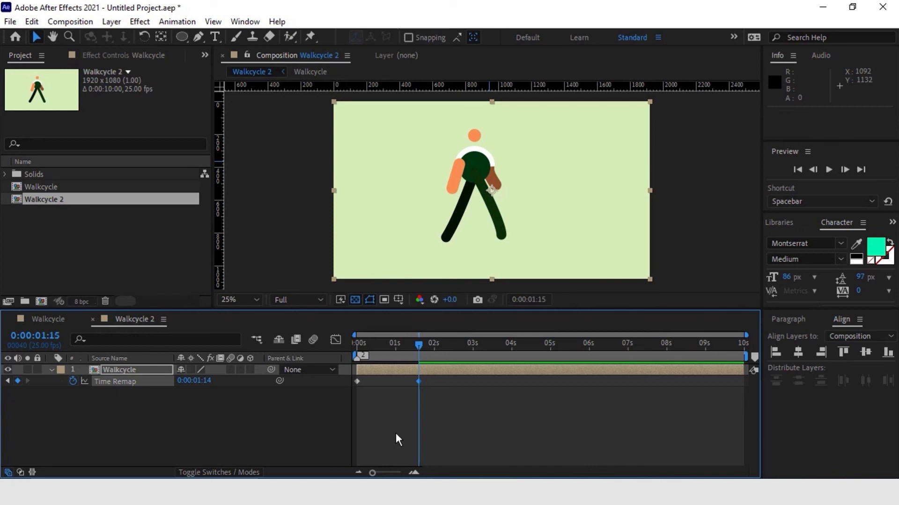
# Add the expression loopOut() to the Walkcycle layer's Time Remap property and preview the loop
pyautogui.keyDown('alt'); pyautogui.click(74, 381); pyautogui.keyUp('alt')
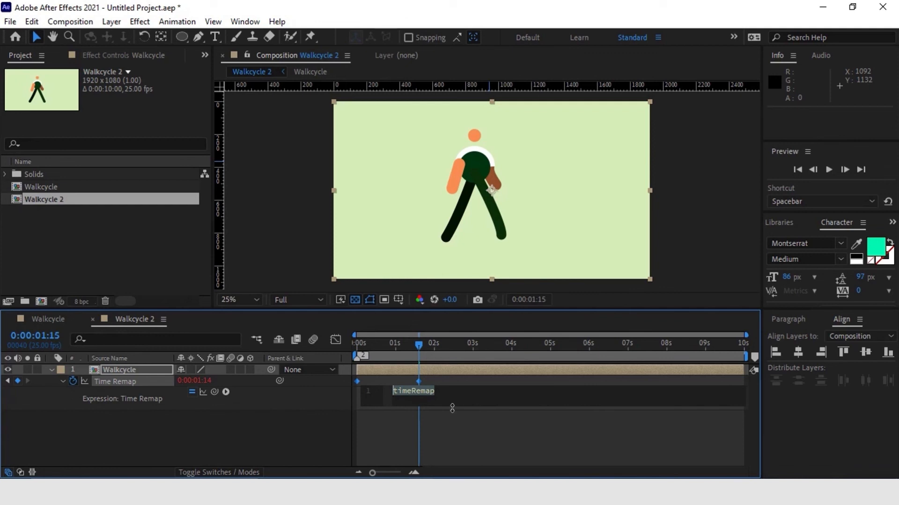
pyautogui.write('loop')
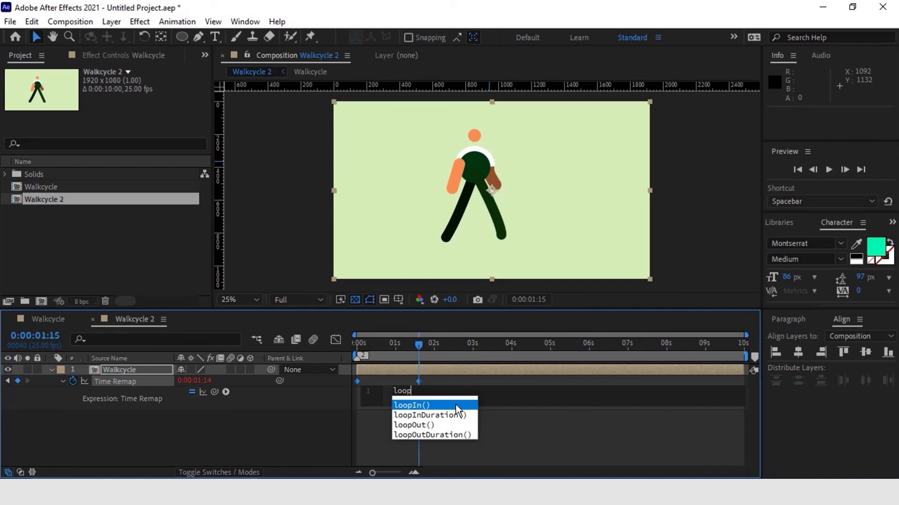
pyautogui.click(423, 426)
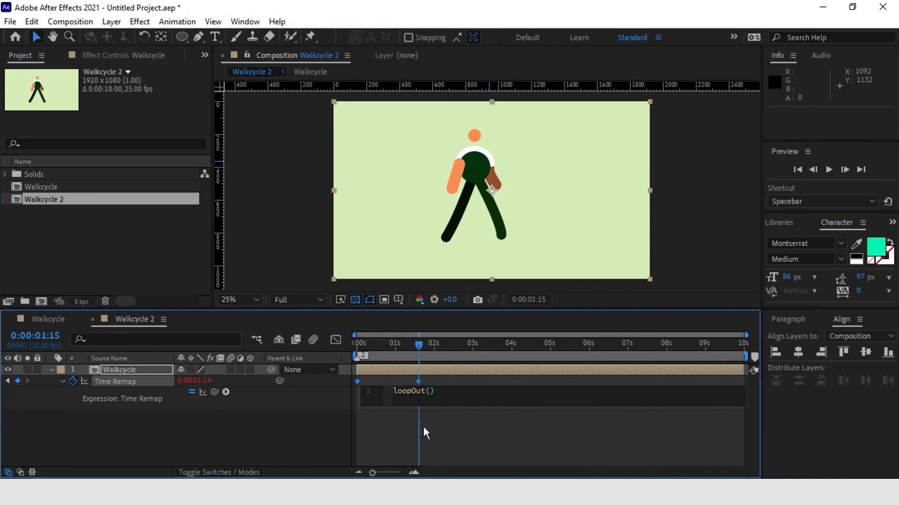
pyautogui.click(494, 436)
pyautogui.press('space')
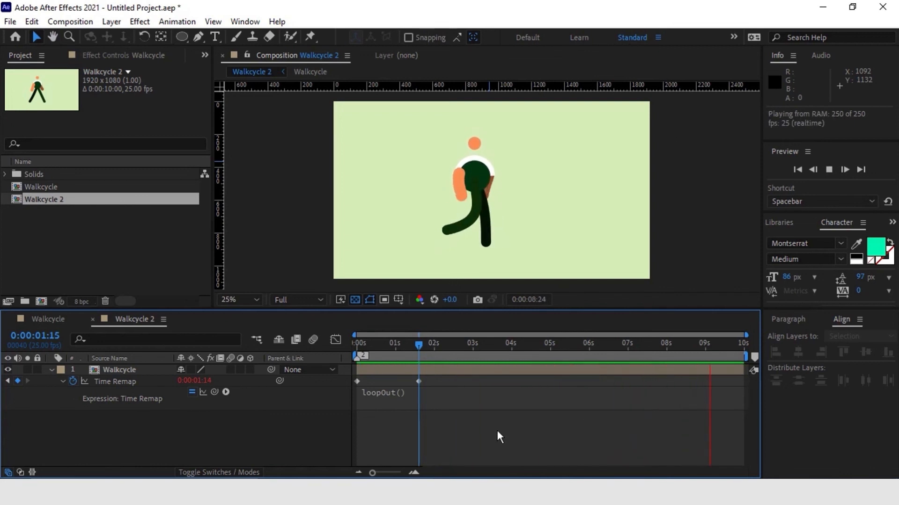
# Speed up the walk by moving the second Time Remap keyframe to about 1 second, and preview from the start
pyautogui.click(417, 369)
pyautogui.moveTo(419, 381); pyautogui.dragTo(396, 384)
pyautogui.press('Home')
pyautogui.press('space')
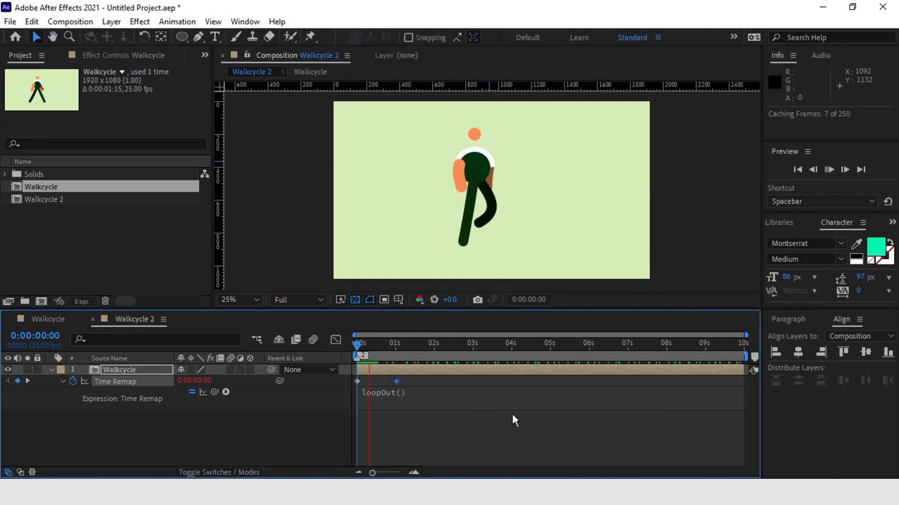